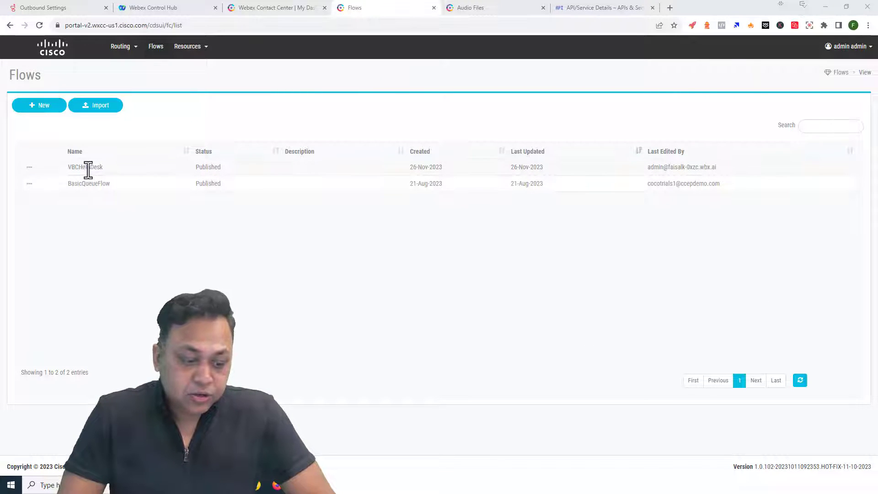
Start a new flow from the Flows list so Flow Designer opens in a new tab.
{"action": "left_click", "coordinate": [35, 106]}
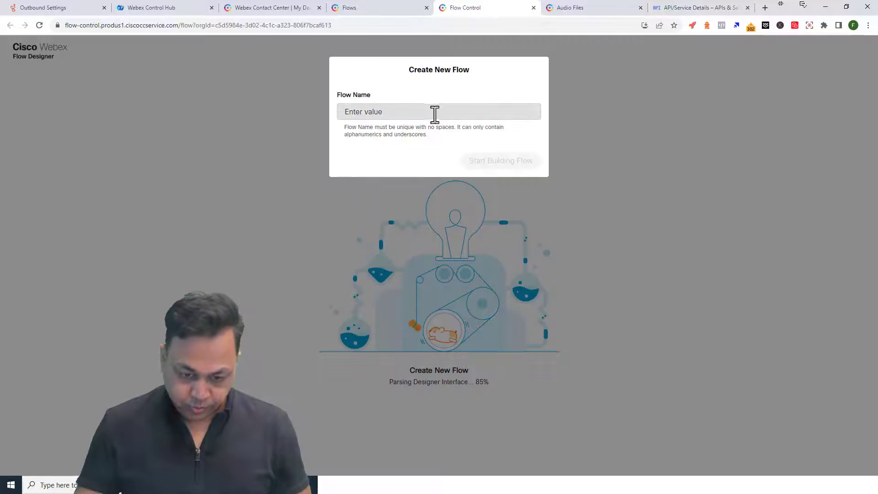
Name the new flow VBCHelpDeskPlayMessage and start building it.
{"action": "left_click", "coordinate": [431, 113]}
{"action": "type", "text": "VBCHelp"}
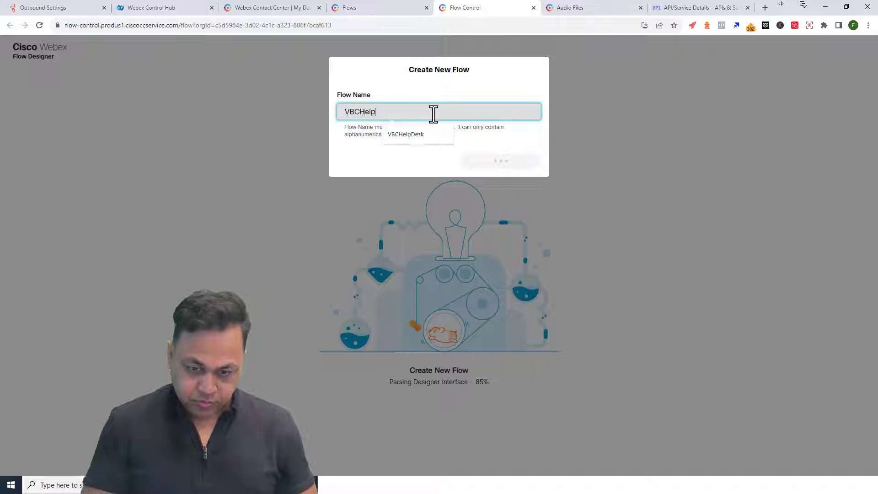
{"action": "type", "text": "DeskPlayMessage"}
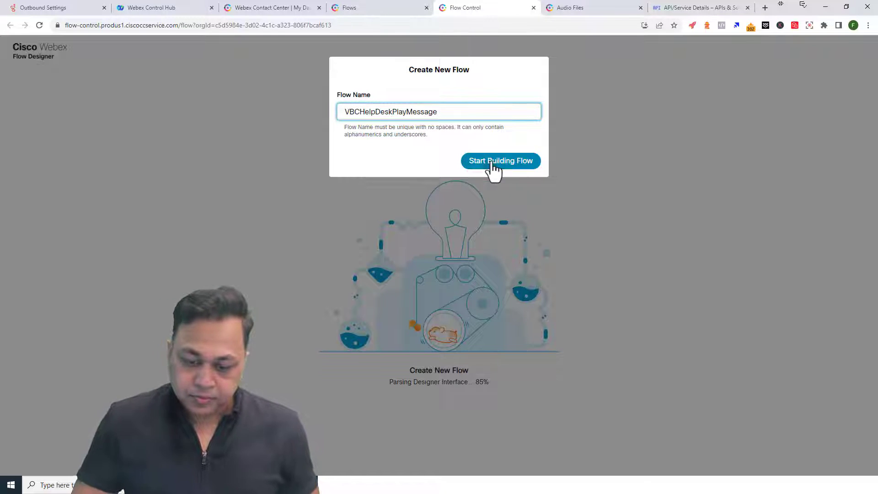
{"action": "left_click", "coordinate": [493, 162]}
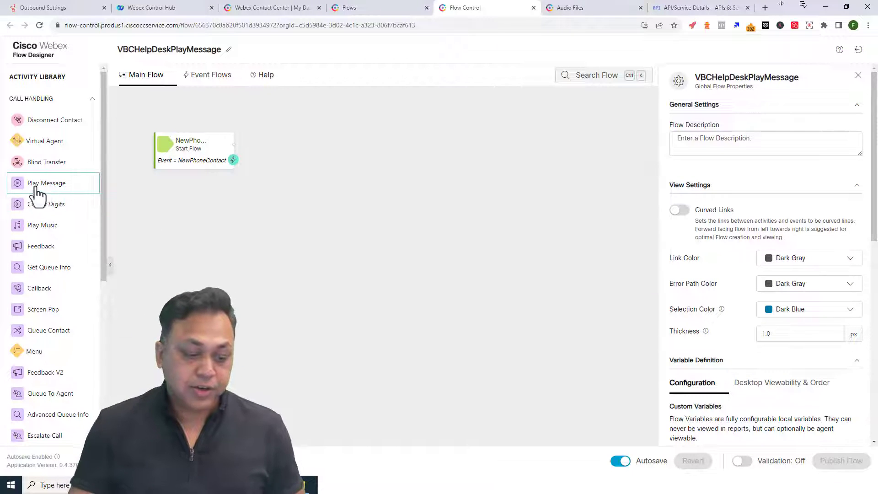
Place a Play Message and a Play Music activity on the canvas, with Play Music above Play Message.
{"action": "left_click_drag", "start_coordinate": [43, 185], "coordinate": [347, 173]}
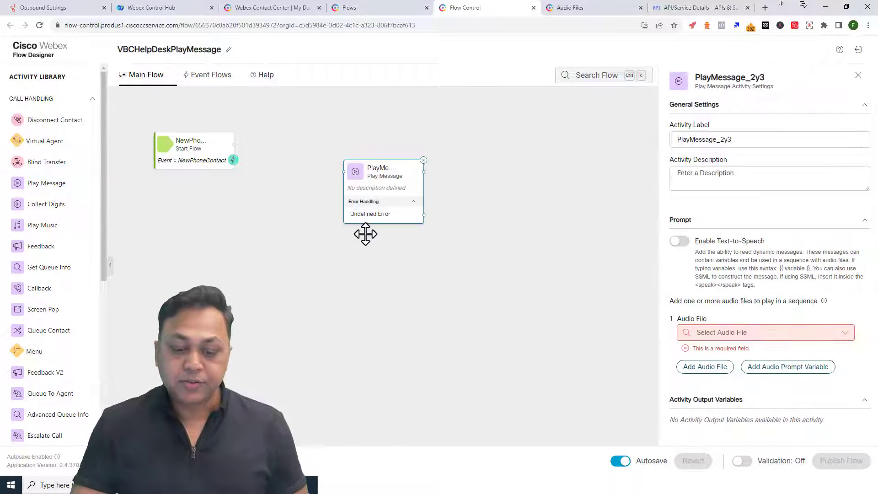
{"action": "left_click_drag", "start_coordinate": [40, 226], "coordinate": [373, 133]}
{"action": "left_click_drag", "start_coordinate": [373, 216], "coordinate": [345, 262]}
{"action": "left_click_drag", "start_coordinate": [402, 167], "coordinate": [312, 150]}
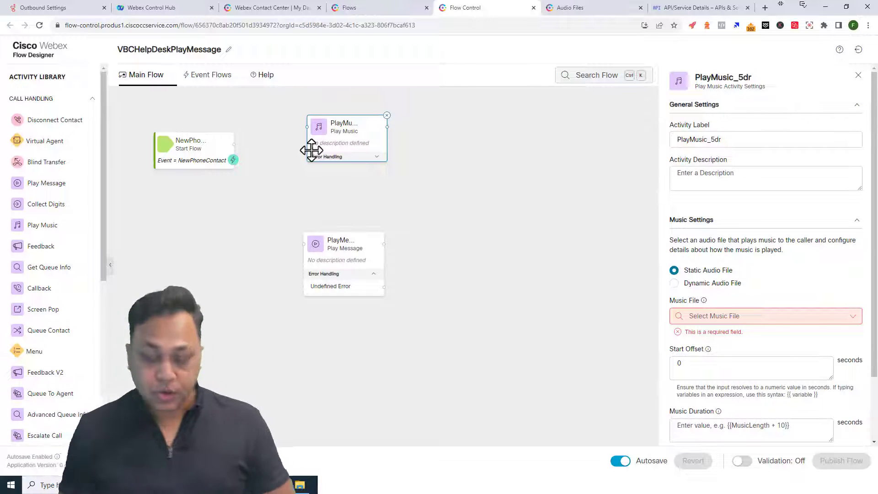
{"action": "scroll", "coordinate": [311, 150], "scroll_direction": "down", "scroll_amount": 1}
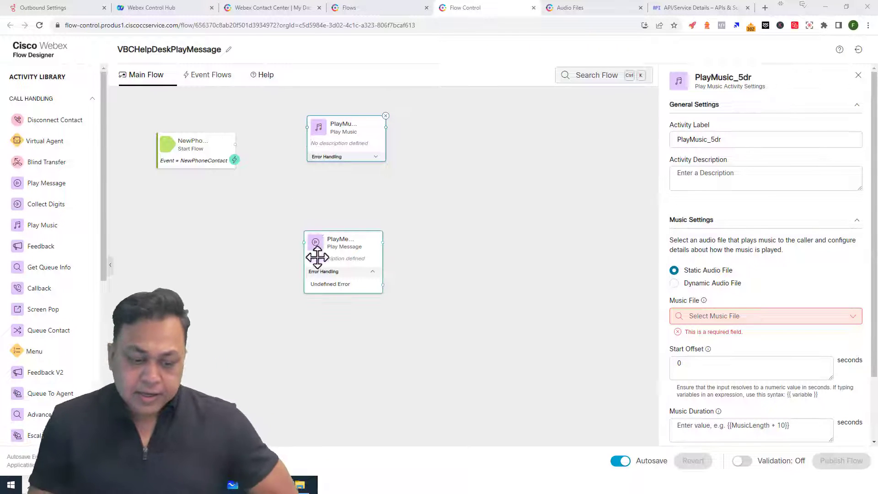
Delete the Play Music activity and move Play Message up beside the start node.
{"action": "left_click_drag", "start_coordinate": [315, 256], "coordinate": [288, 202]}
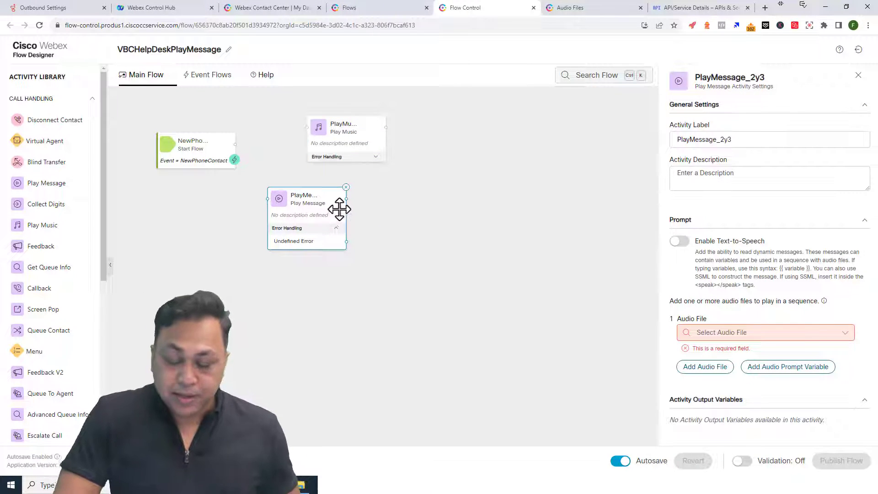
{"action": "left_click", "coordinate": [320, 128]}
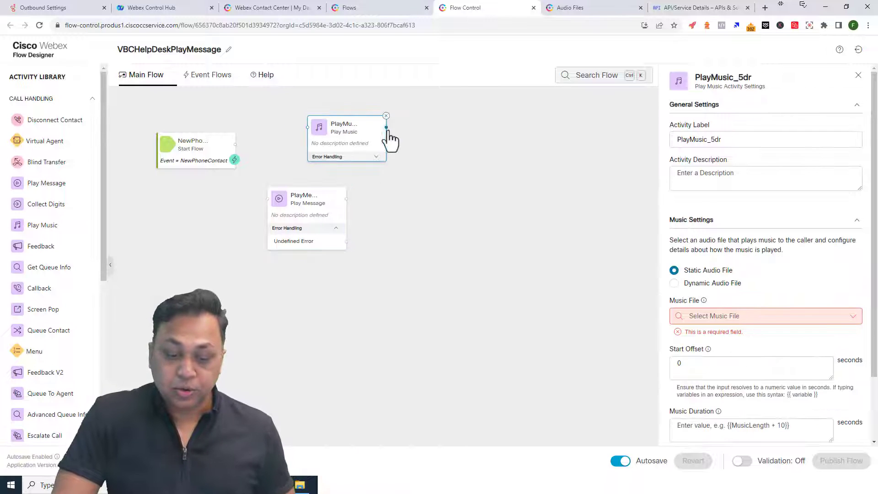
{"action": "left_click", "coordinate": [386, 118]}
{"action": "left_click_drag", "start_coordinate": [304, 202], "coordinate": [321, 132]}
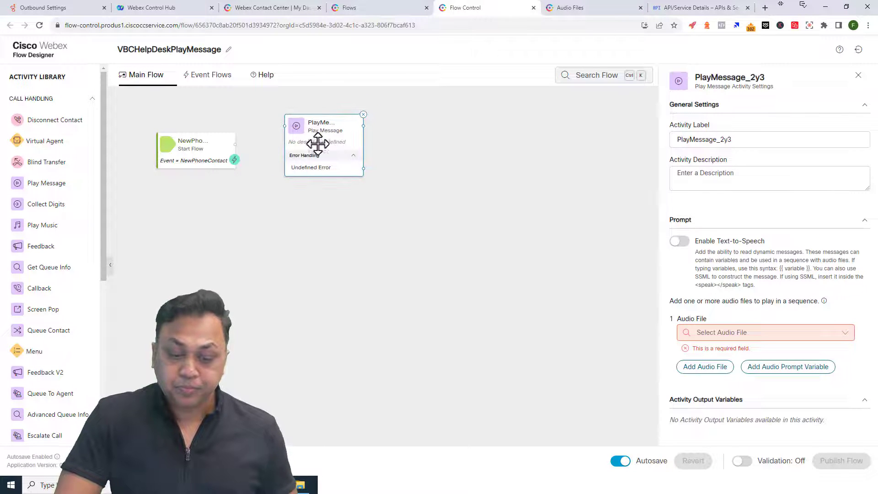
Set the Play Message prompt to play Welcome.wav, then CompanyMenuIVR.wav.
{"action": "double_click", "coordinate": [674, 220]}
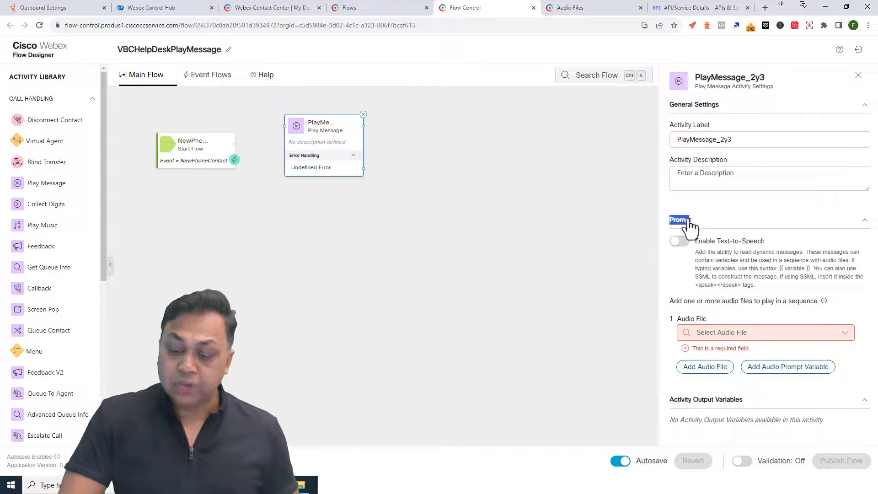
{"action": "left_click", "coordinate": [692, 224]}
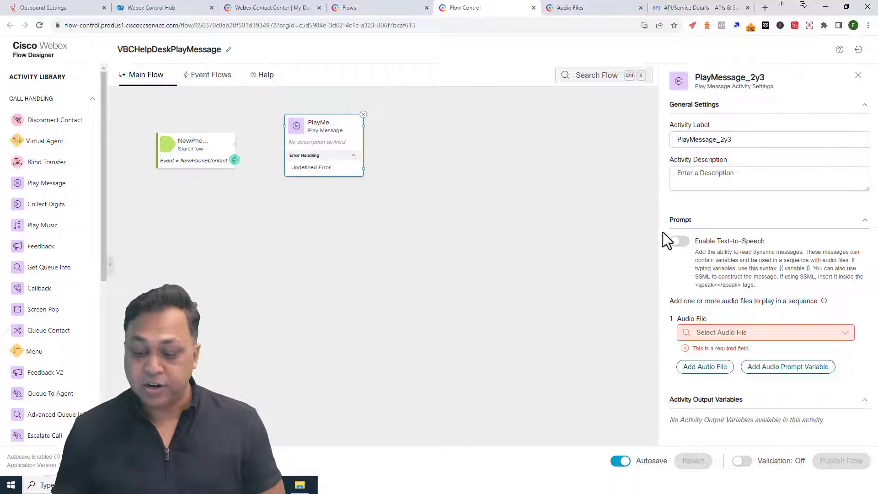
{"action": "left_click", "coordinate": [753, 337]}
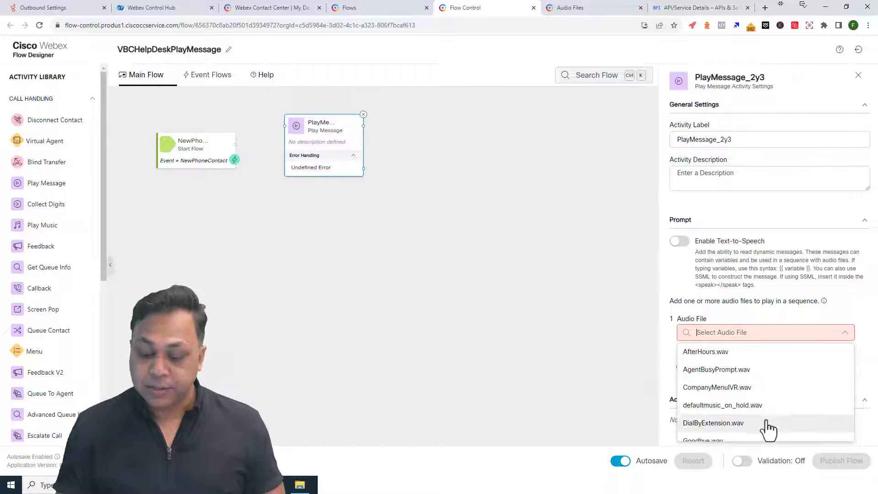
{"action": "scroll", "coordinate": [731, 425], "scroll_direction": "down", "scroll_amount": 5}
{"action": "scroll", "coordinate": [714, 437], "scroll_direction": "down", "scroll_amount": 1}
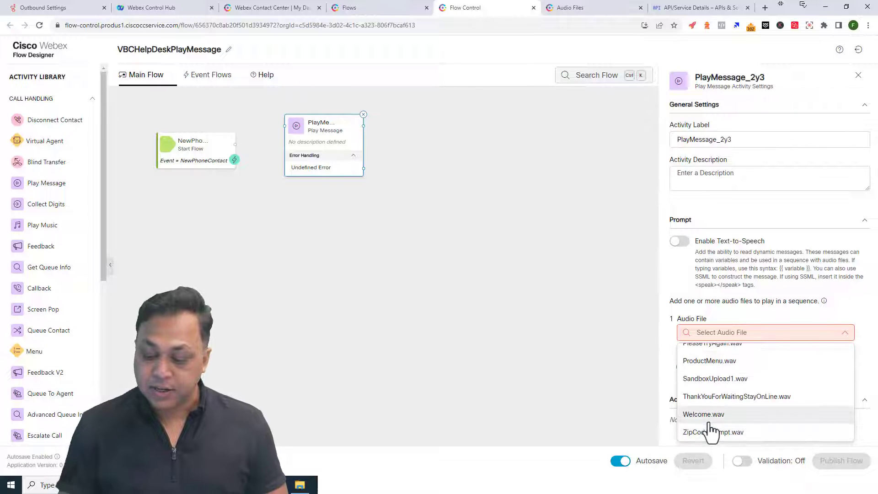
{"action": "left_click", "coordinate": [706, 418]}
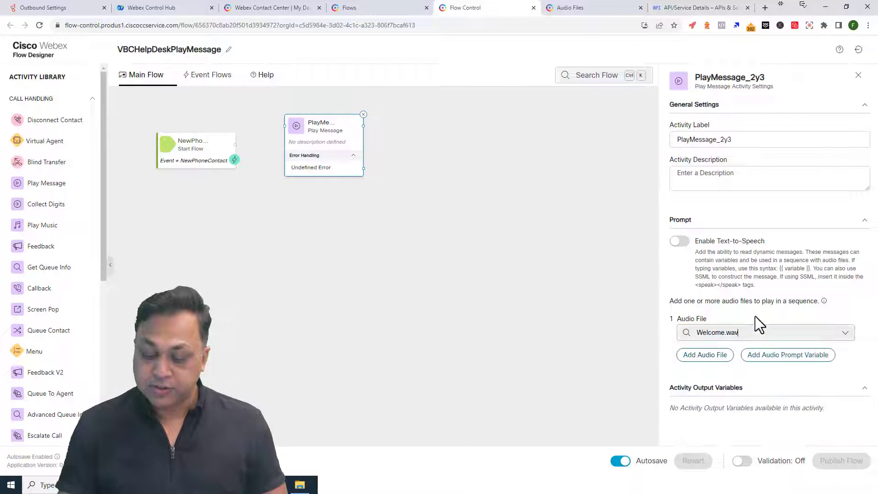
{"action": "left_click", "coordinate": [700, 355]}
{"action": "left_click", "coordinate": [837, 366]}
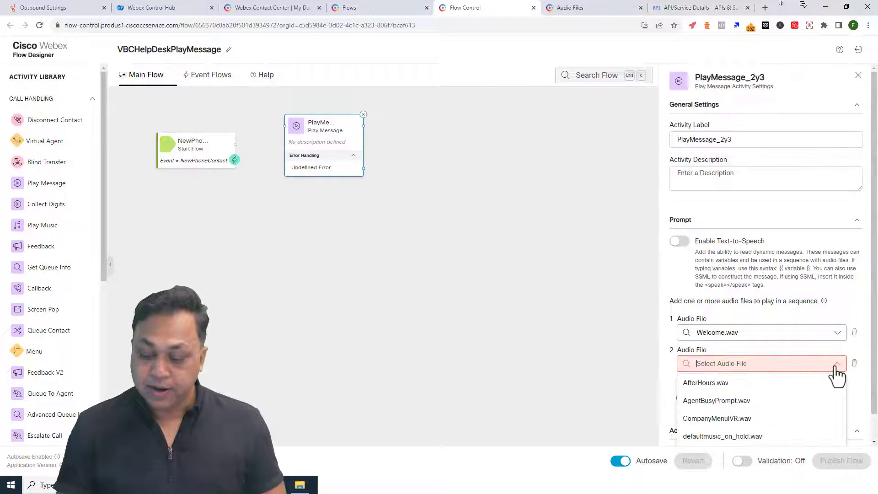
{"action": "left_click", "coordinate": [748, 419]}
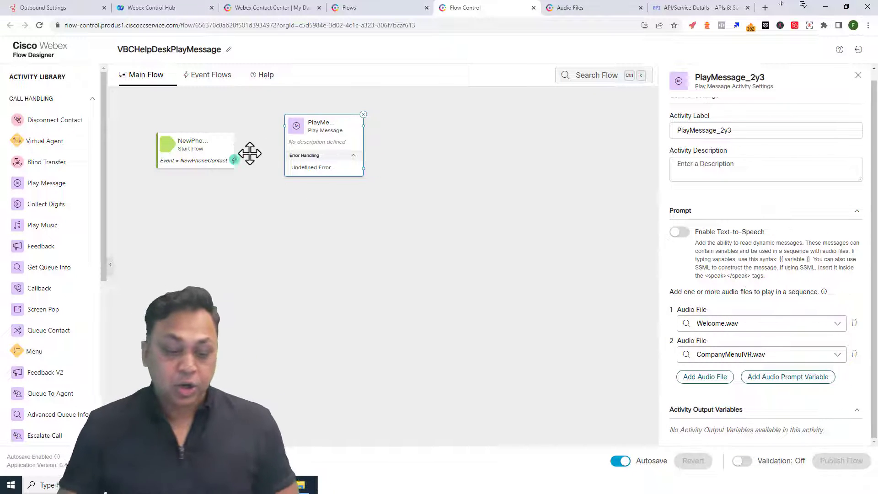
Connect the NewPhoneContact start node to the Play Message activity.
{"action": "left_click_drag", "start_coordinate": [235, 146], "coordinate": [327, 141]}
{"action": "scroll", "coordinate": [84, 298], "scroll_direction": "down", "scroll_amount": 6}
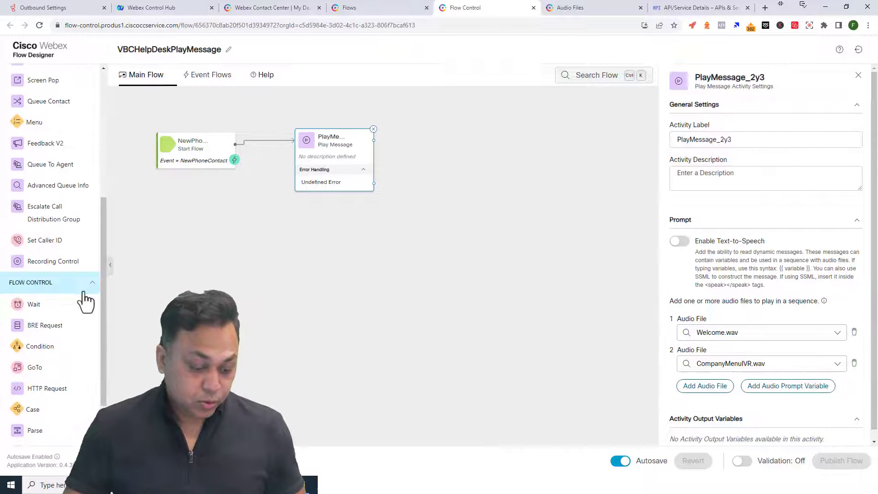
{"action": "mouse_move", "coordinate": [44, 395]}
{"action": "left_mouse_down"}
{"action": "mouse_move", "coordinate": [544, 191]}
{"action": "mouse_move", "coordinate": [43, 381]}
{"action": "mouse_move", "coordinate": [36, 392]}
{"action": "left_mouse_up"}
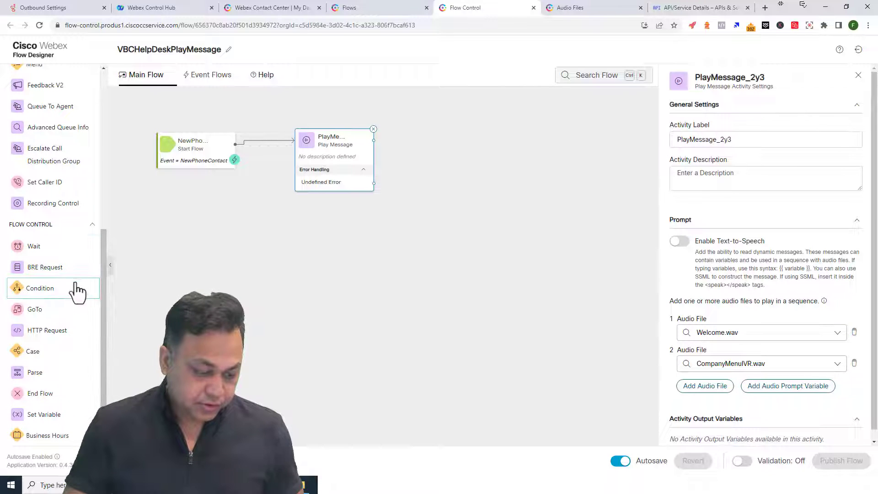
{"action": "scroll", "coordinate": [74, 224], "scroll_direction": "up", "scroll_amount": 1}
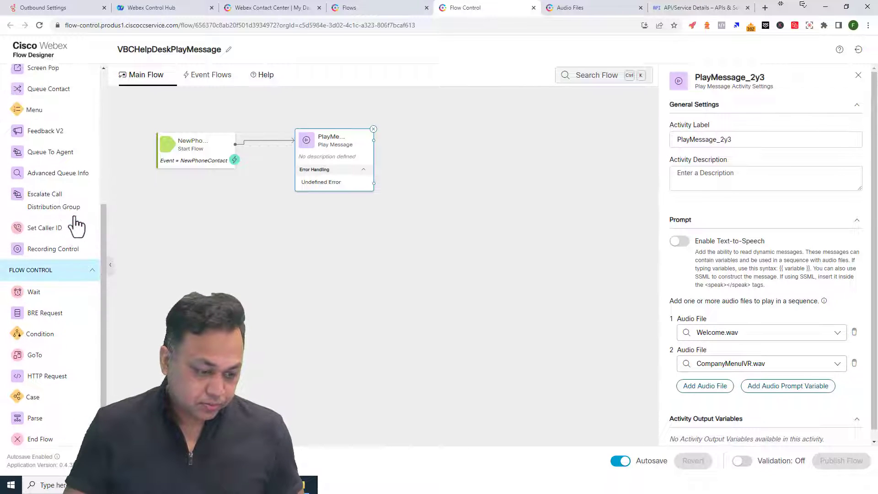
Try a Queue To Agent activity, delete it, and add a Queue Contact activity instead.
{"action": "left_click_drag", "start_coordinate": [52, 157], "coordinate": [524, 204]}
{"action": "left_click", "coordinate": [770, 255]}
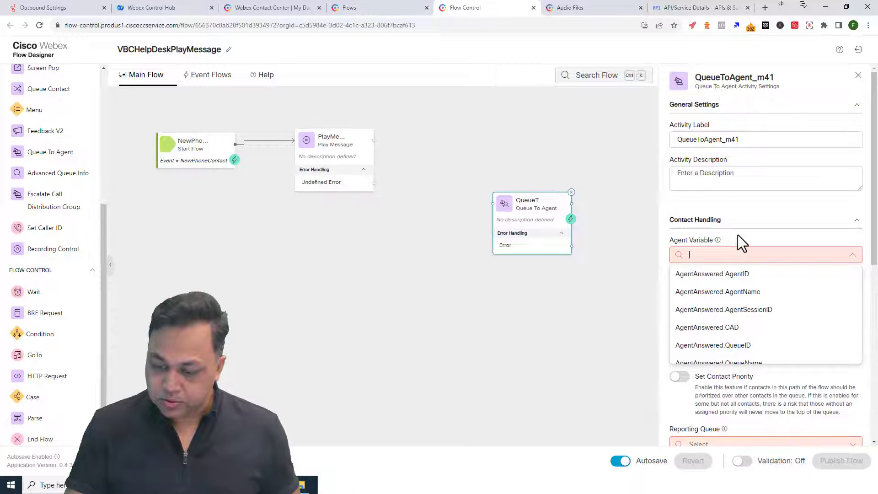
{"action": "left_click_drag", "start_coordinate": [555, 239], "coordinate": [549, 226]}
{"action": "key", "text": "Delete"}
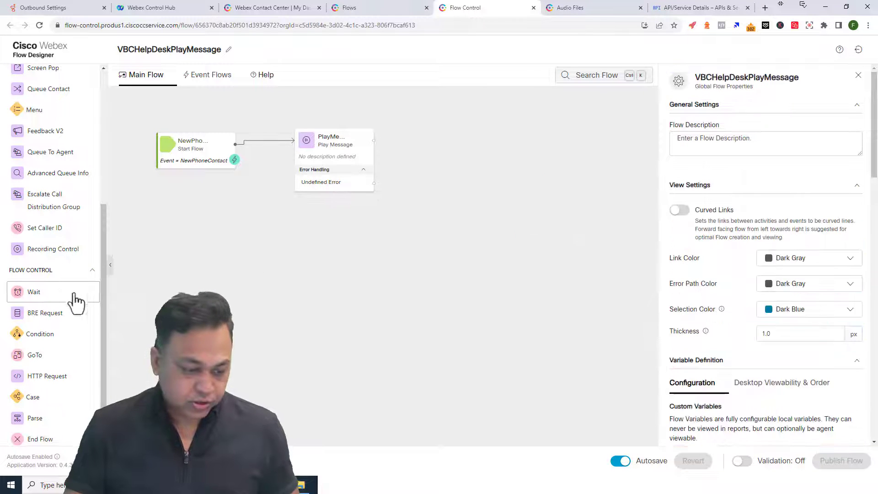
{"action": "scroll", "coordinate": [59, 295], "scroll_direction": "up", "scroll_amount": 1}
{"action": "left_click_drag", "start_coordinate": [49, 134], "coordinate": [504, 225]}
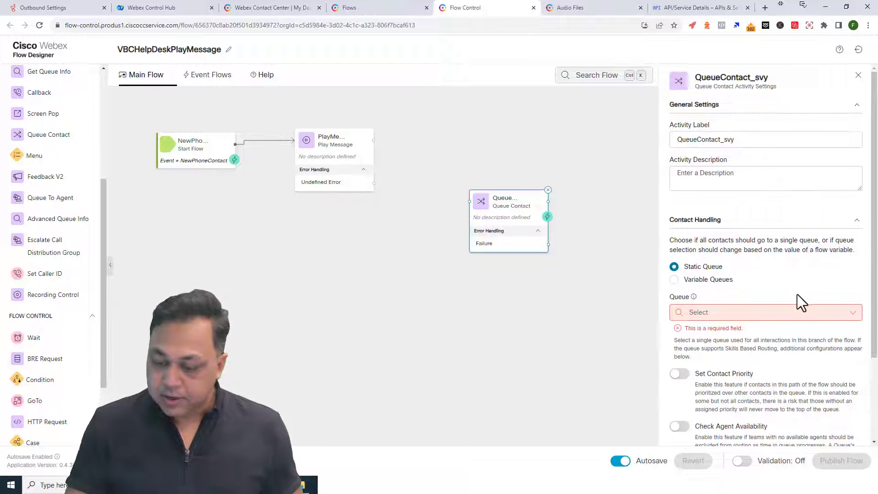
Set Queue Contact to the SalesQ queue and add an End Flow activity.
{"action": "left_click", "coordinate": [790, 316]}
{"action": "left_click", "coordinate": [691, 368]}
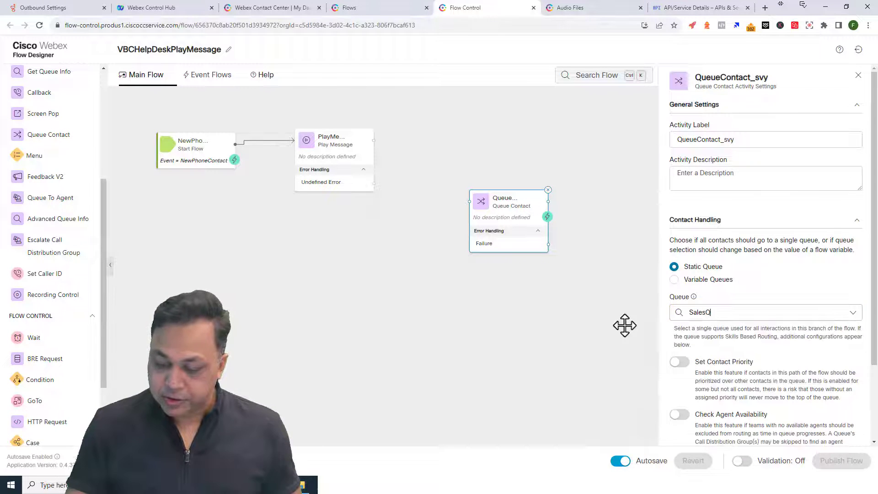
{"action": "scroll", "coordinate": [720, 377], "scroll_direction": "down", "scroll_amount": 2}
{"action": "left_click_drag", "start_coordinate": [497, 239], "coordinate": [464, 194]}
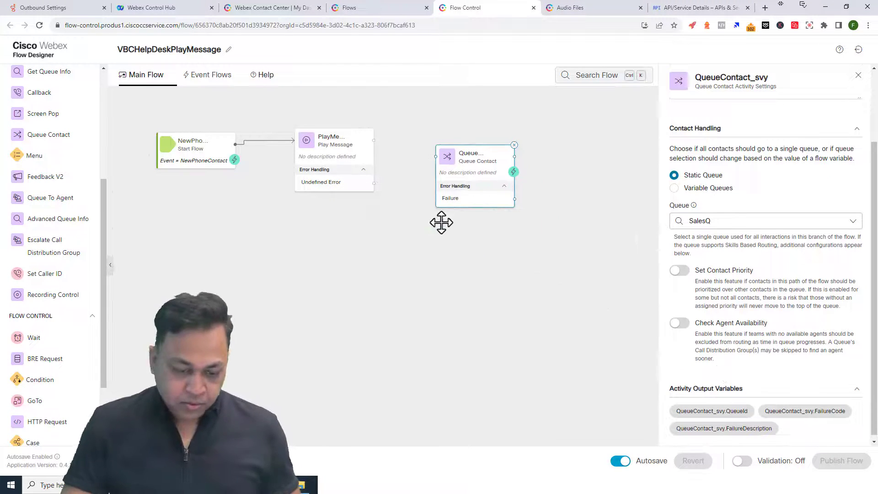
{"action": "scroll", "coordinate": [82, 353], "scroll_direction": "down", "scroll_amount": 2}
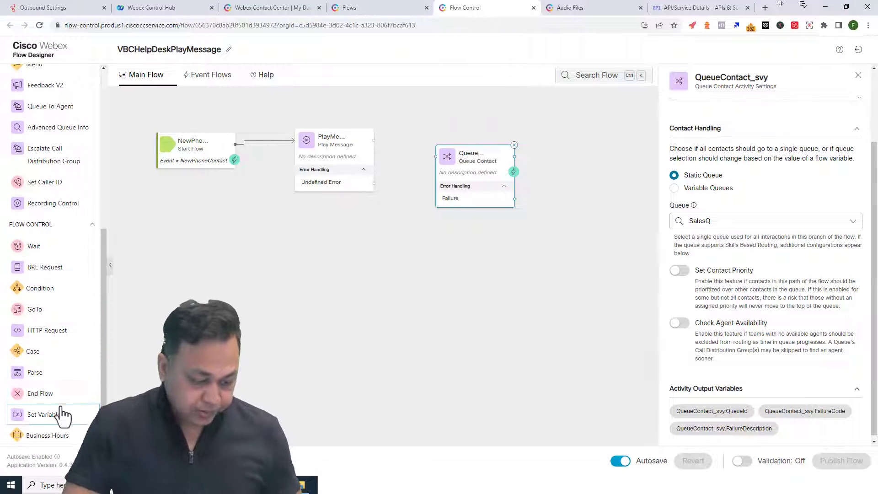
{"action": "left_click_drag", "start_coordinate": [41, 394], "coordinate": [590, 215]}
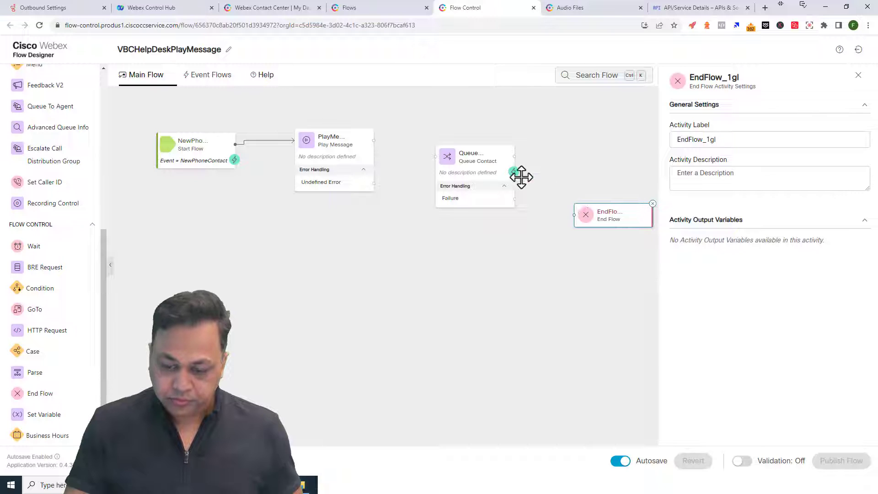
Wire Queue Contact's output and Failure, and PlayMessage's Undefined Error, to End Flow.
{"action": "left_click_drag", "start_coordinate": [514, 158], "coordinate": [575, 221]}
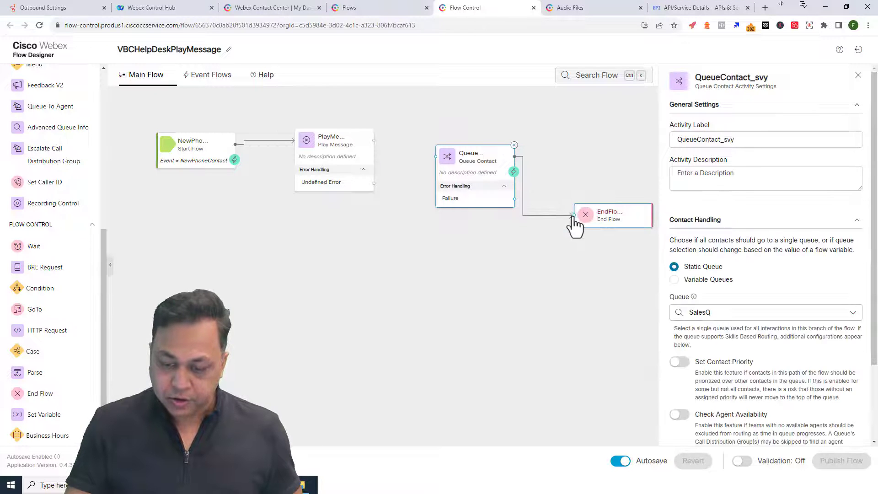
{"action": "left_click_drag", "start_coordinate": [514, 199], "coordinate": [582, 227]}
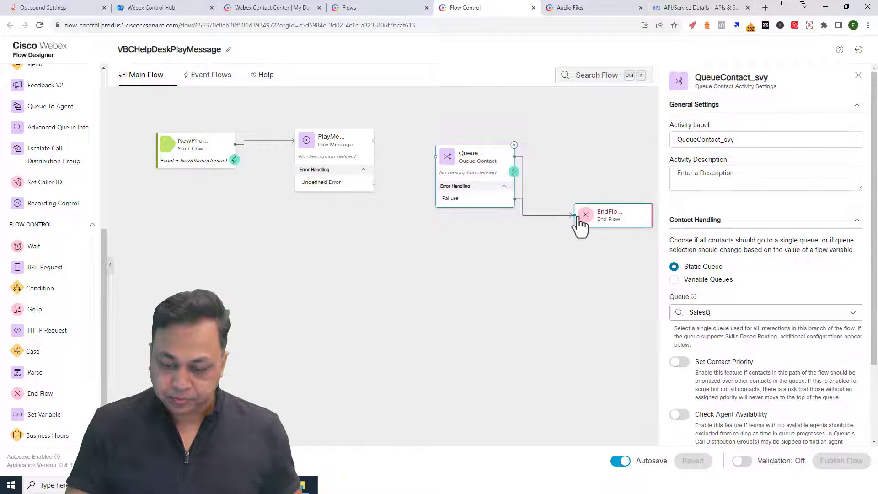
{"action": "left_click_drag", "start_coordinate": [483, 201], "coordinate": [450, 289]}
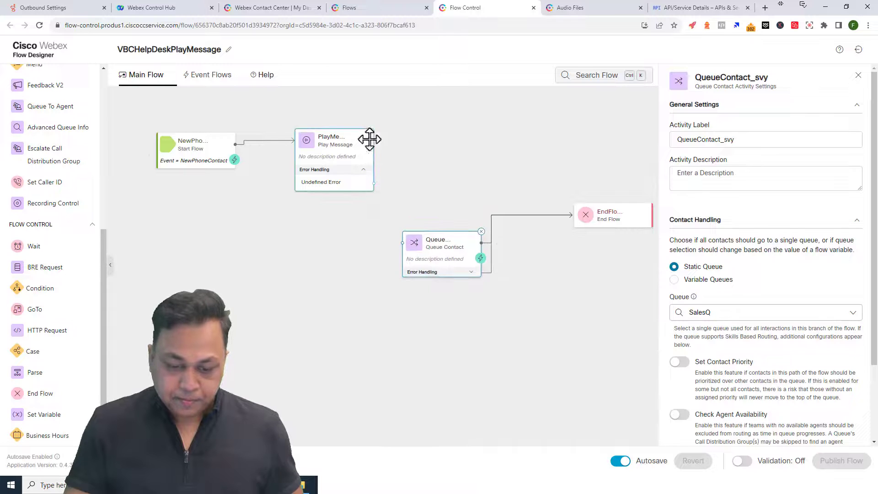
{"action": "left_click_drag", "start_coordinate": [350, 142], "coordinate": [401, 244]}
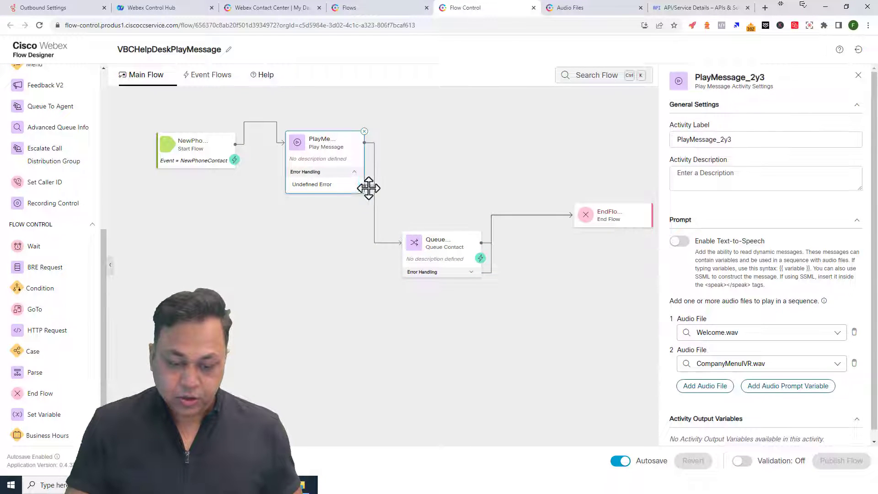
{"action": "left_click_drag", "start_coordinate": [365, 186], "coordinate": [584, 165]}
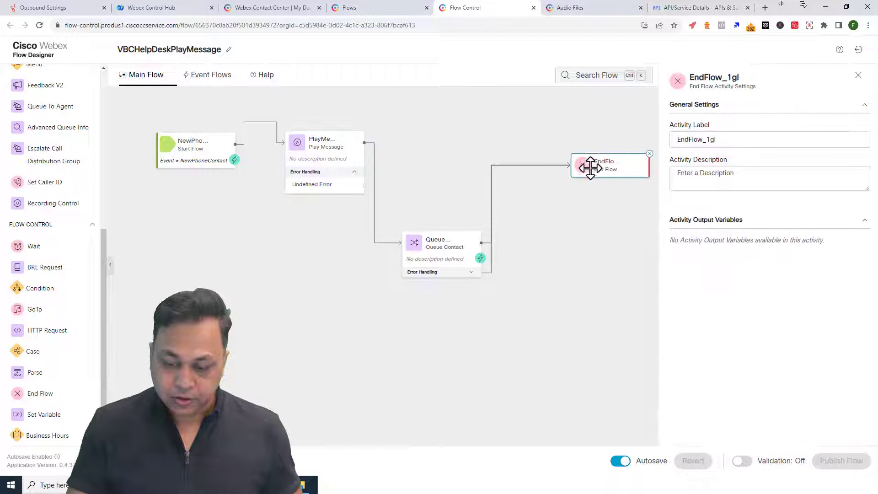
{"action": "left_click_drag", "start_coordinate": [367, 186], "coordinate": [571, 167]}
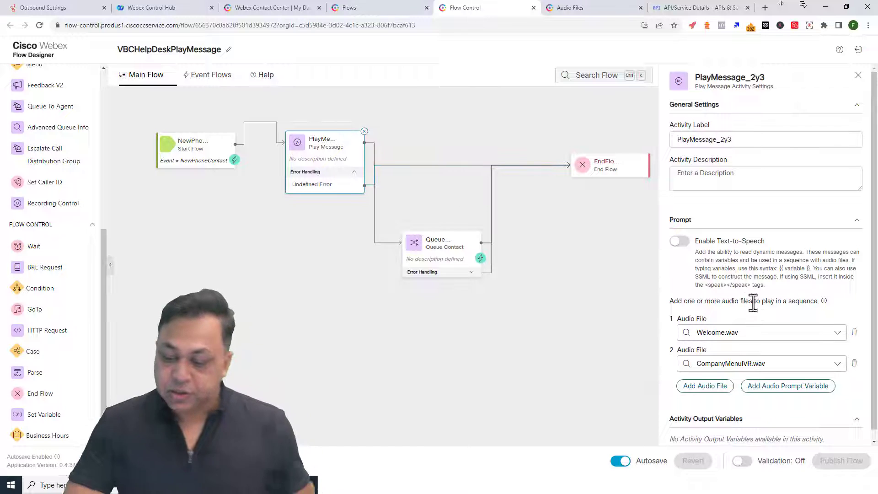
Review the Queue Contact and End Flow settings, then show the Event Flows canvas.
{"action": "scroll", "coordinate": [724, 332], "scroll_direction": "down", "scroll_amount": 1}
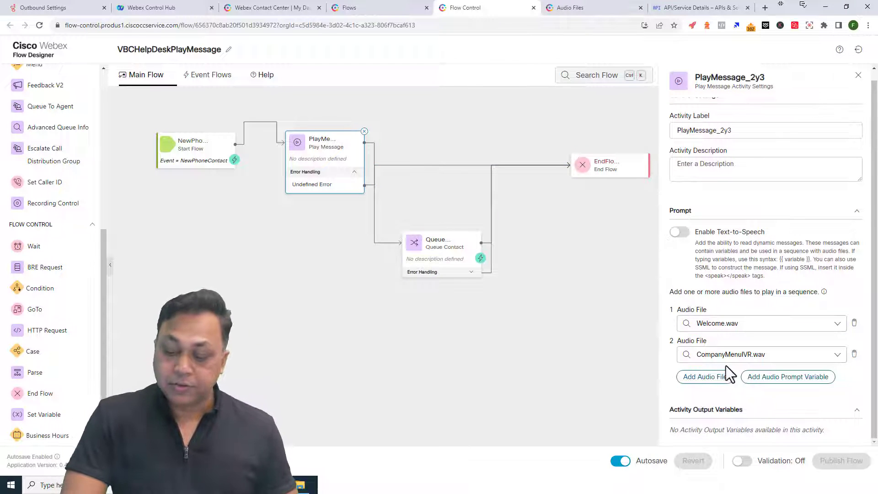
{"action": "left_click", "coordinate": [432, 244]}
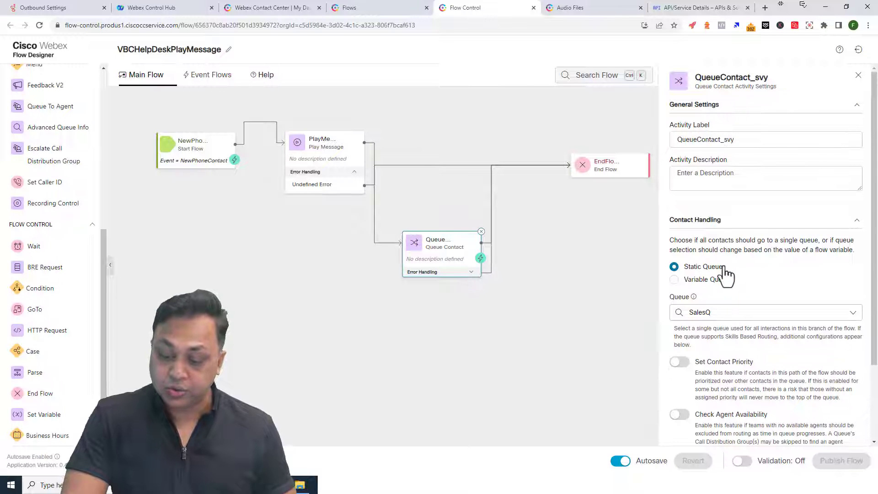
{"action": "scroll", "coordinate": [721, 375], "scroll_direction": "down", "scroll_amount": 2}
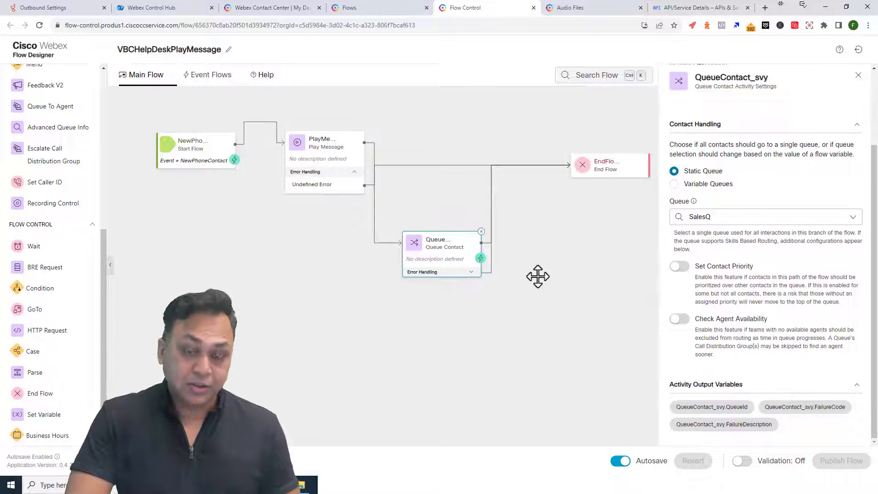
{"action": "left_click", "coordinate": [604, 170]}
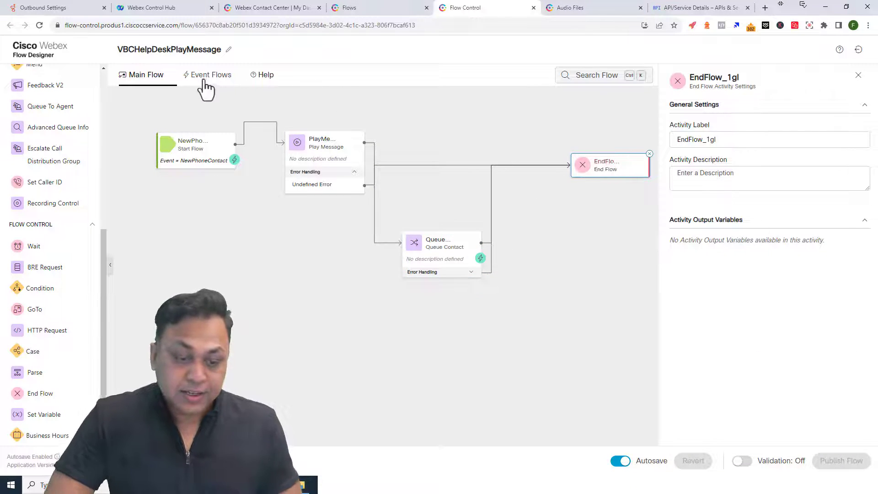
{"action": "left_click", "coordinate": [206, 77]}
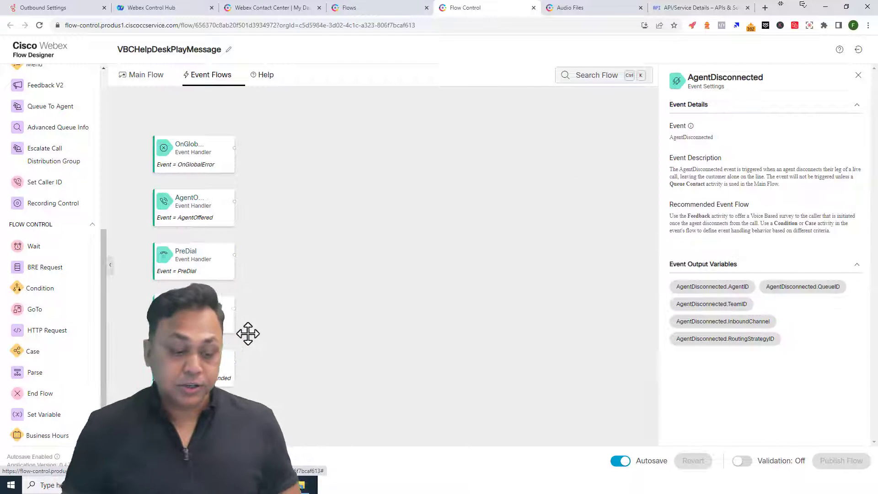
Add an End Flow to the event flows canvas and copy-paste it four times into a stacked column.
{"action": "left_click_drag", "start_coordinate": [15, 397], "coordinate": [448, 161]}
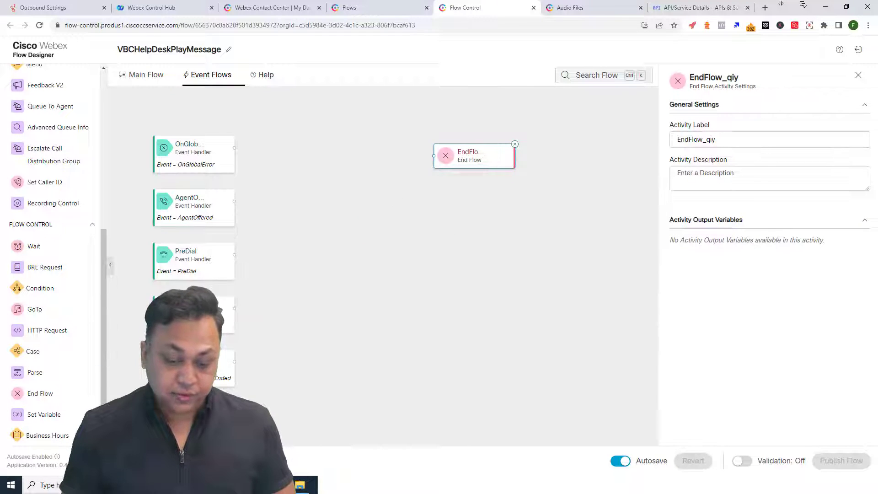
{"action": "key", "text": "ctrl+c"}
{"action": "key", "text": "ctrl+v"}
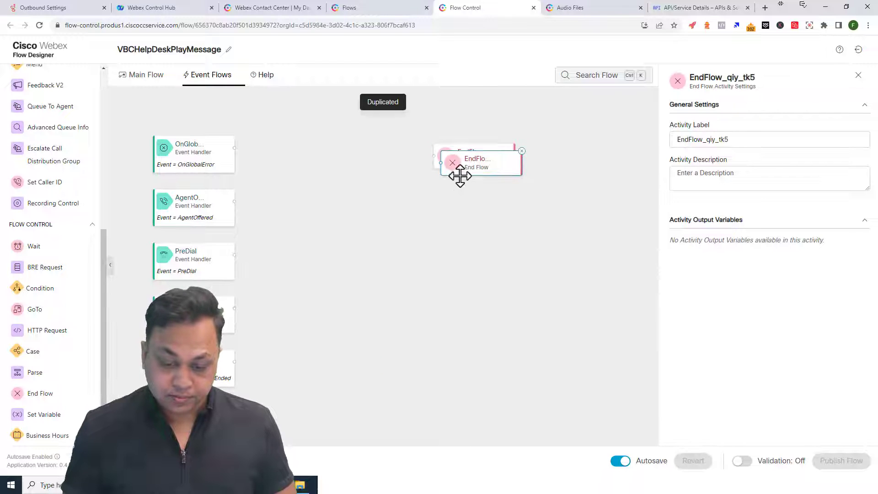
{"action": "left_click_drag", "start_coordinate": [458, 177], "coordinate": [432, 236]}
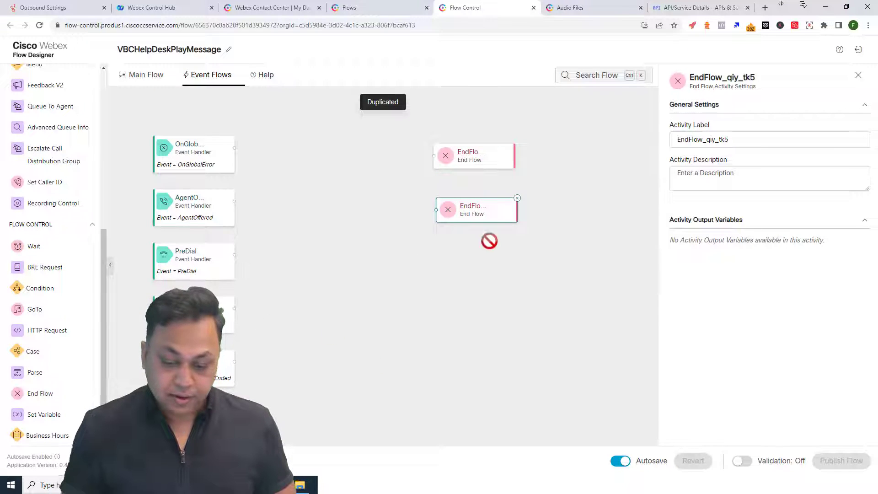
{"action": "key", "text": "ctrl+c"}
{"action": "key", "text": "ctrl+v"}
{"action": "left_click_drag", "start_coordinate": [471, 218], "coordinate": [465, 274]}
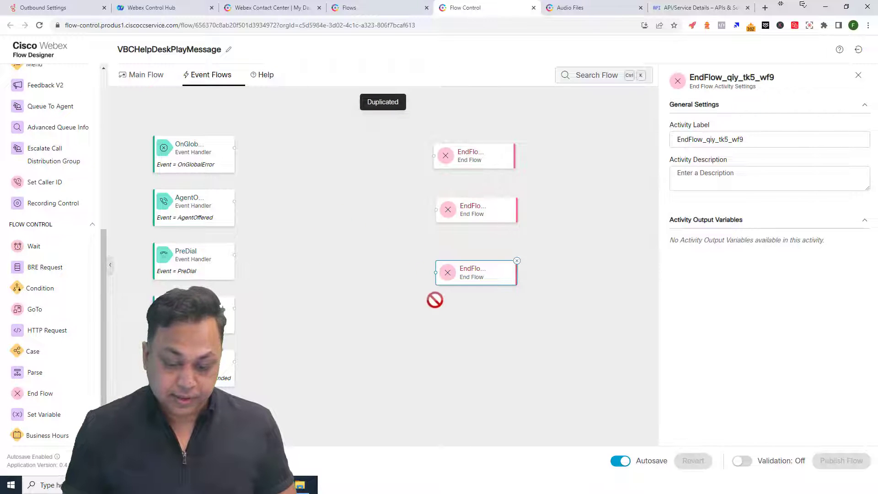
{"action": "key", "text": "ctrl+c"}
{"action": "key", "text": "ctrl+v"}
{"action": "left_click_drag", "start_coordinate": [456, 283], "coordinate": [459, 391]}
{"action": "key", "text": "ctrl+c"}
{"action": "key", "text": "ctrl+v"}
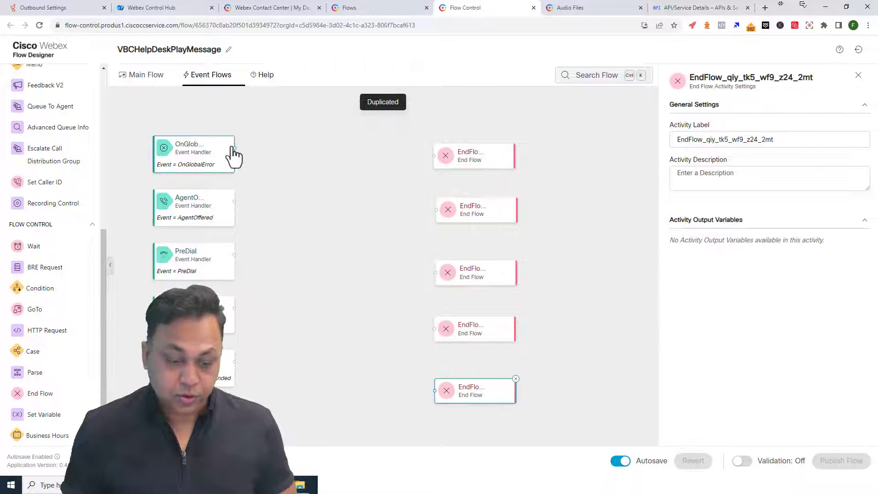
Link OnGlobalError, AgentOffered, PreDial, AgentAnswered and the fifth handler to their own End Flows.
{"action": "left_click_drag", "start_coordinate": [234, 148], "coordinate": [433, 166]}
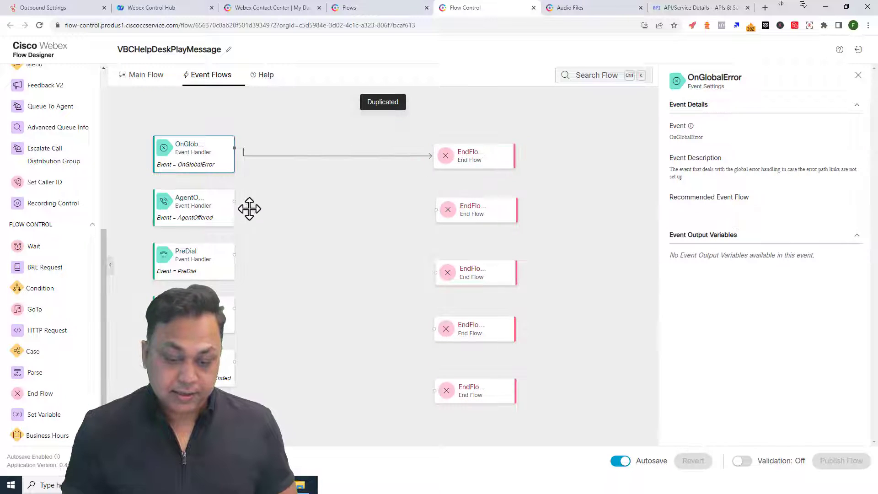
{"action": "left_click_drag", "start_coordinate": [234, 201], "coordinate": [435, 210]}
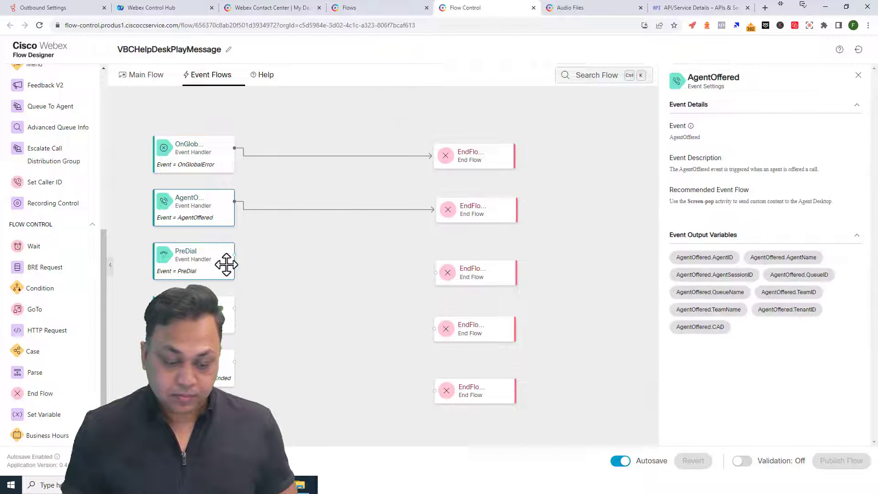
{"action": "left_click_drag", "start_coordinate": [234, 255], "coordinate": [312, 259]}
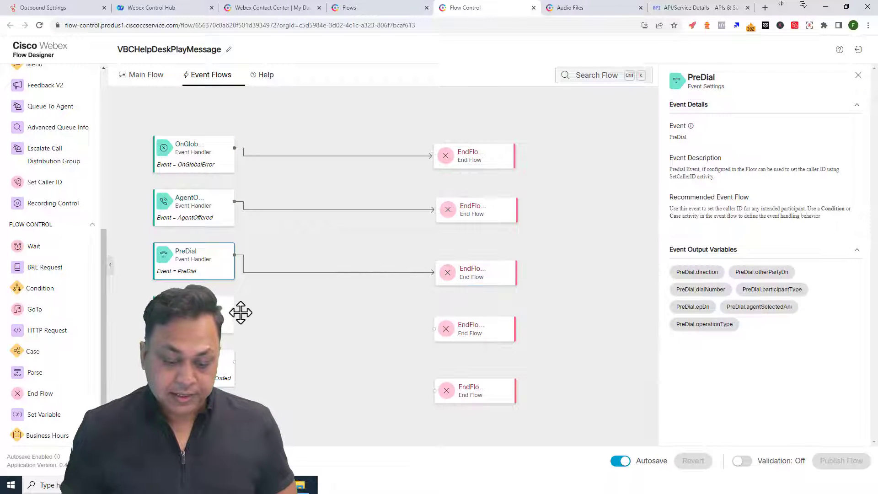
{"action": "left_click_drag", "start_coordinate": [235, 309], "coordinate": [435, 329]}
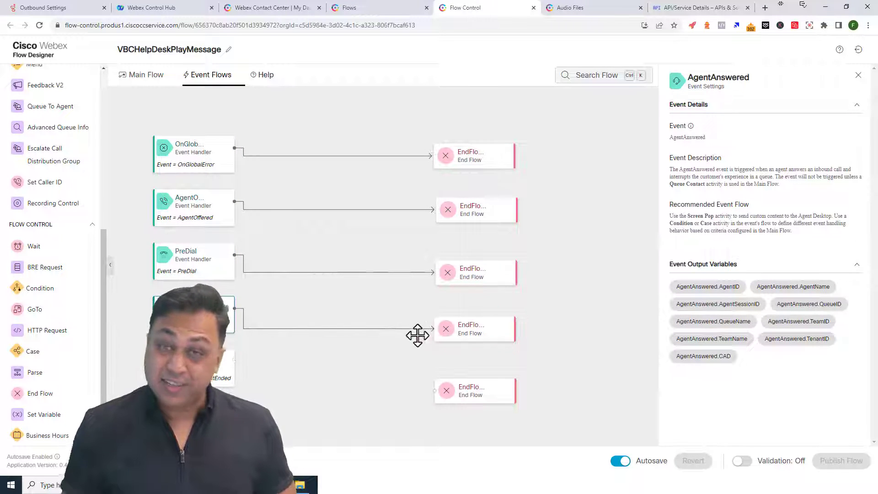
{"action": "mouse_move", "coordinate": [234, 362]}
{"action": "left_mouse_down"}
{"action": "mouse_move", "coordinate": [412, 384]}
{"action": "mouse_move", "coordinate": [435, 402]}
{"action": "mouse_move", "coordinate": [442, 369]}
{"action": "left_mouse_up"}
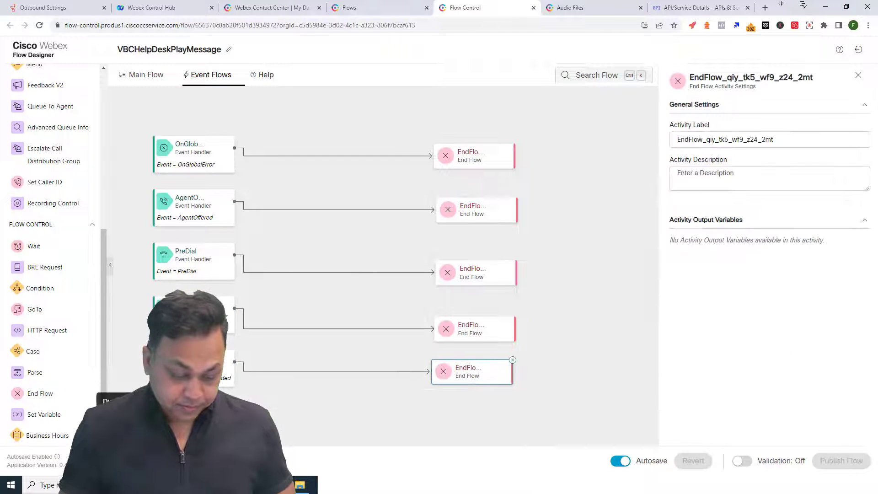
Duplicate one more End Flow below the others and link AgentDisconnected to it.
{"action": "key", "text": "ctrl+d"}
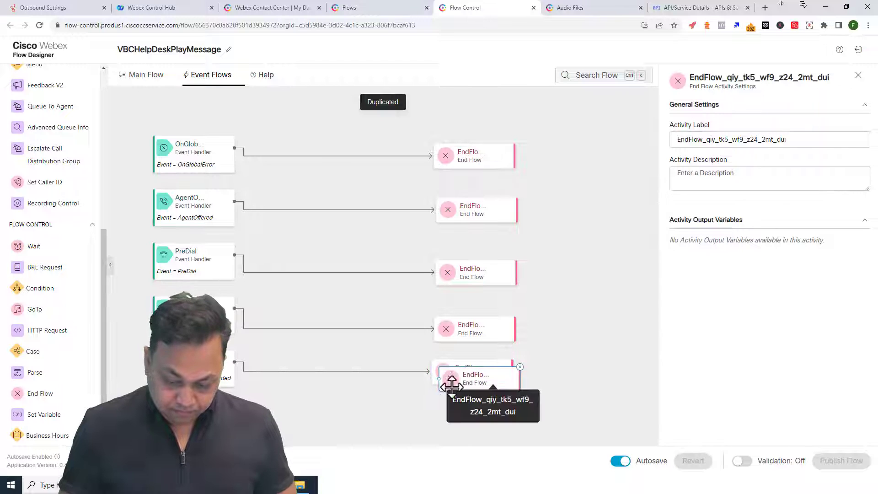
{"action": "left_click_drag", "start_coordinate": [452, 387], "coordinate": [441, 422]}
{"action": "left_click_drag", "start_coordinate": [235, 416], "coordinate": [446, 411]}
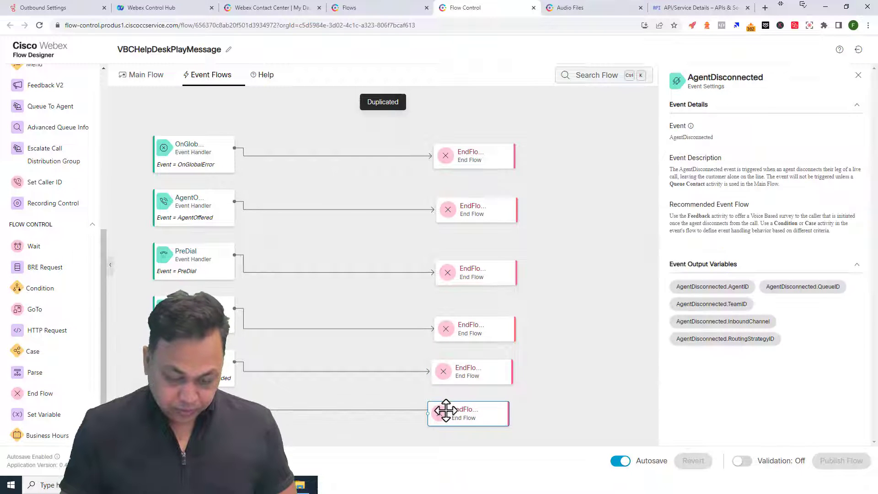
Return to the main flow, turn on validation, and close the validation details.
{"action": "left_click", "coordinate": [141, 78]}
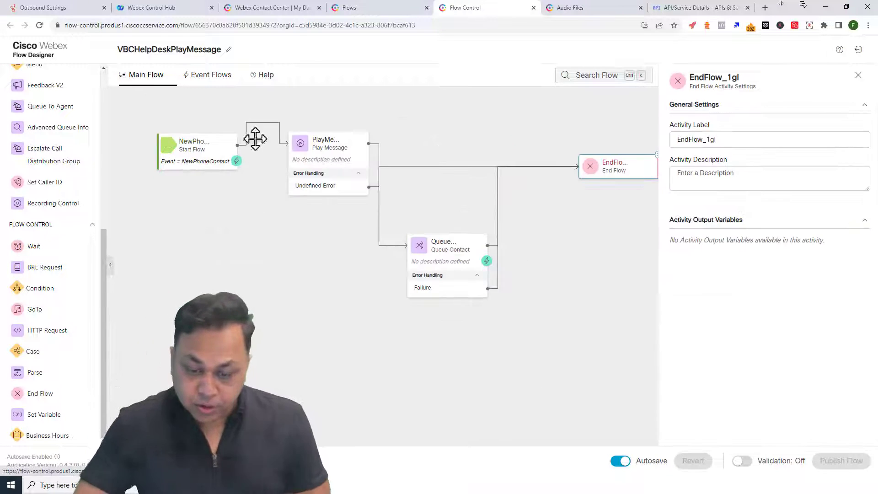
{"action": "left_click", "coordinate": [744, 462]}
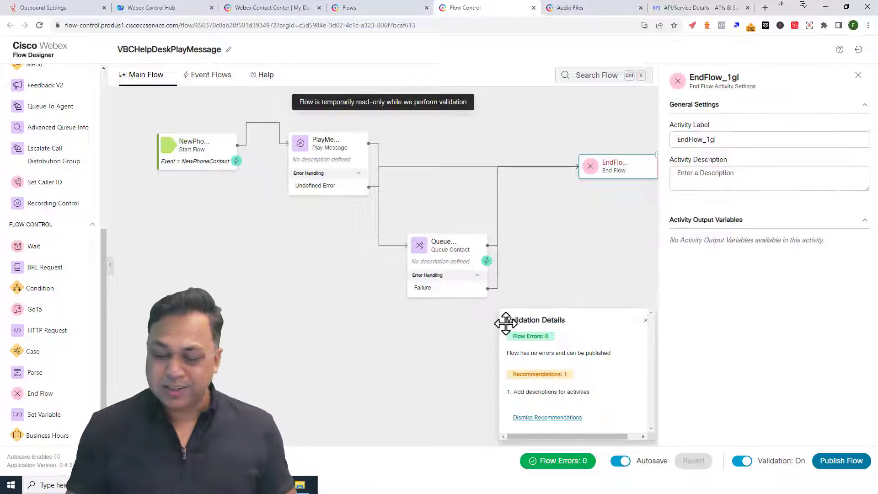
{"action": "left_click", "coordinate": [646, 321]}
Publish the flow, return to it, and switch to the portal's Entry Point Mappings list.
{"action": "left_click", "coordinate": [845, 462]}
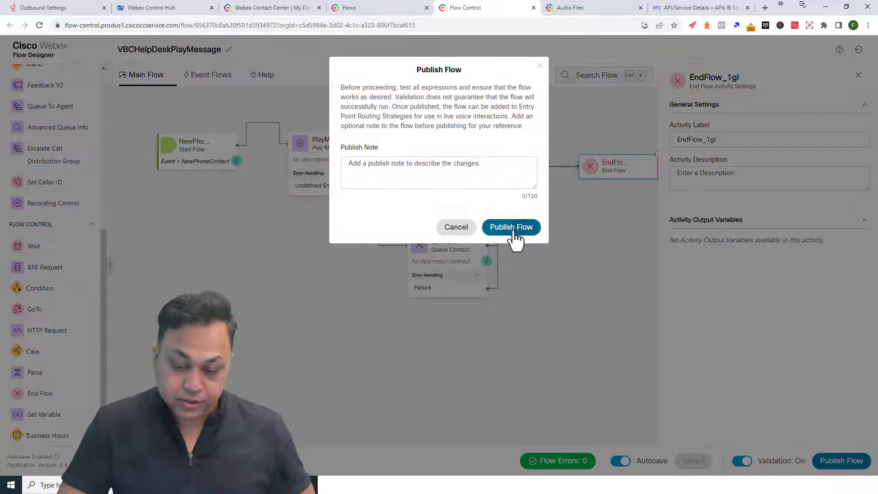
{"action": "left_click", "coordinate": [513, 231]}
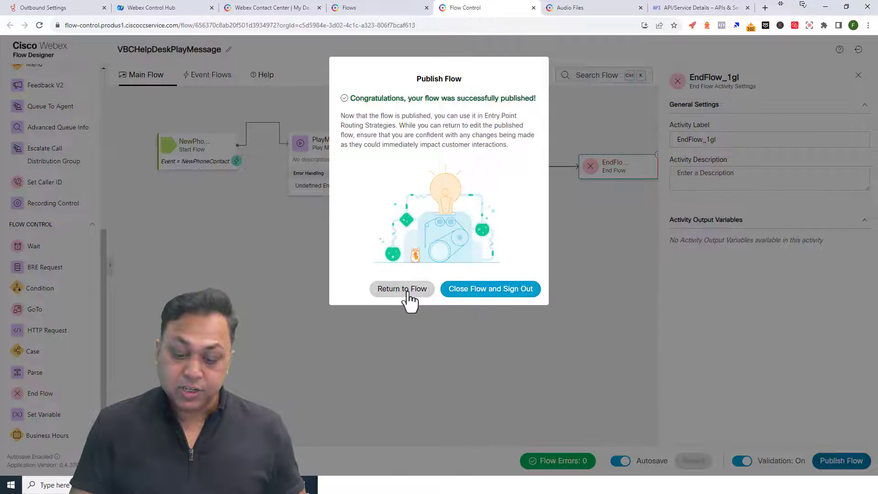
{"action": "left_click", "coordinate": [402, 289]}
{"action": "left_click", "coordinate": [261, 7]}
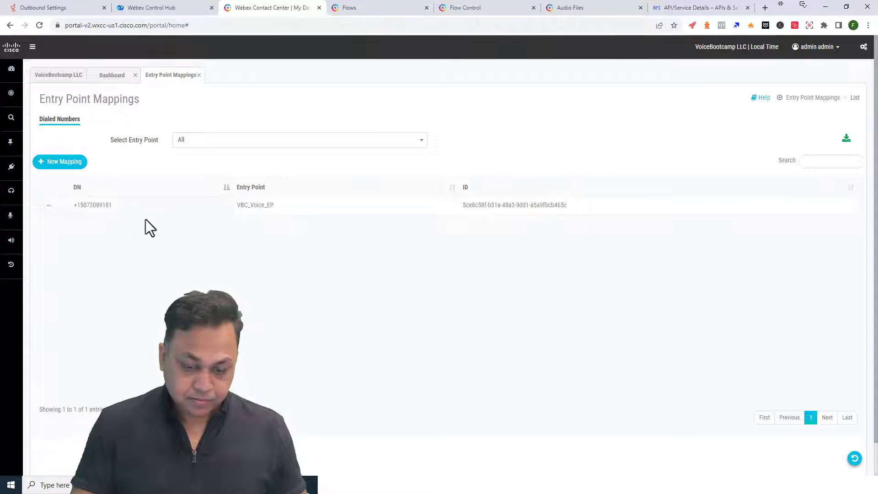
Set VBC_Voice_EP's current routing strategy Call Control flow to VBCHelpDeskPlayMessage and save.
{"action": "double_click", "coordinate": [256, 205]}
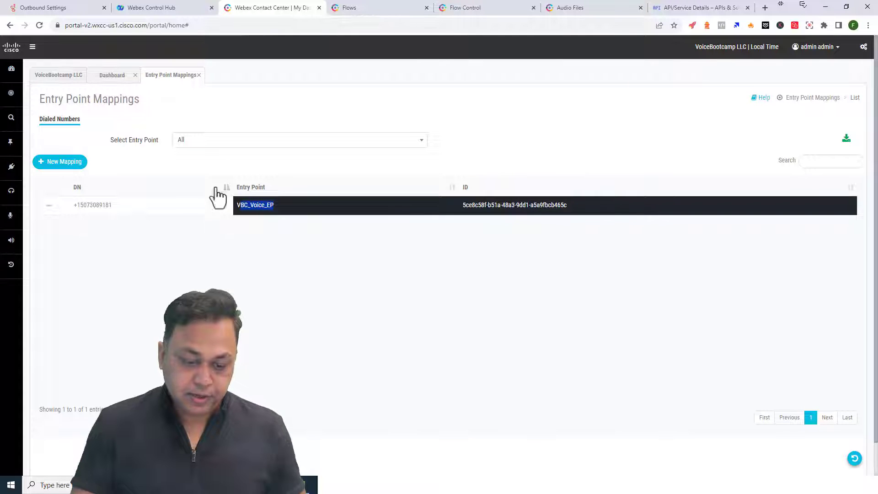
{"action": "left_click", "coordinate": [17, 173]}
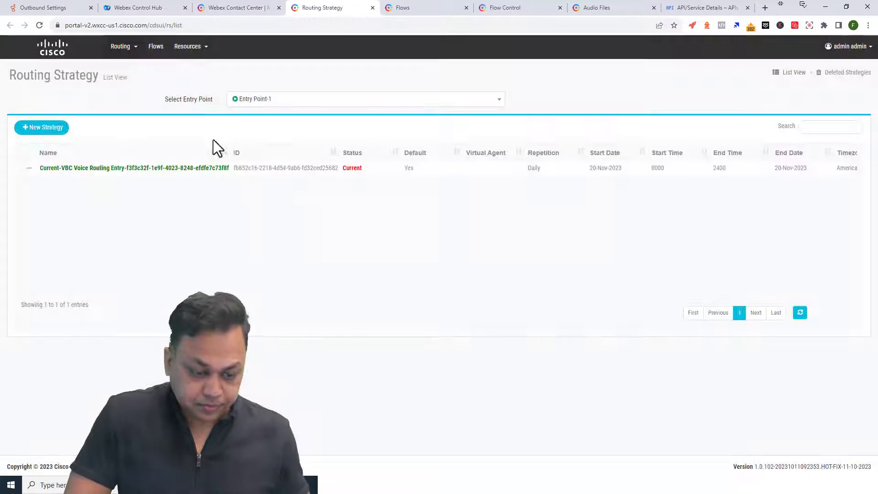
{"action": "left_click", "coordinate": [255, 100]}
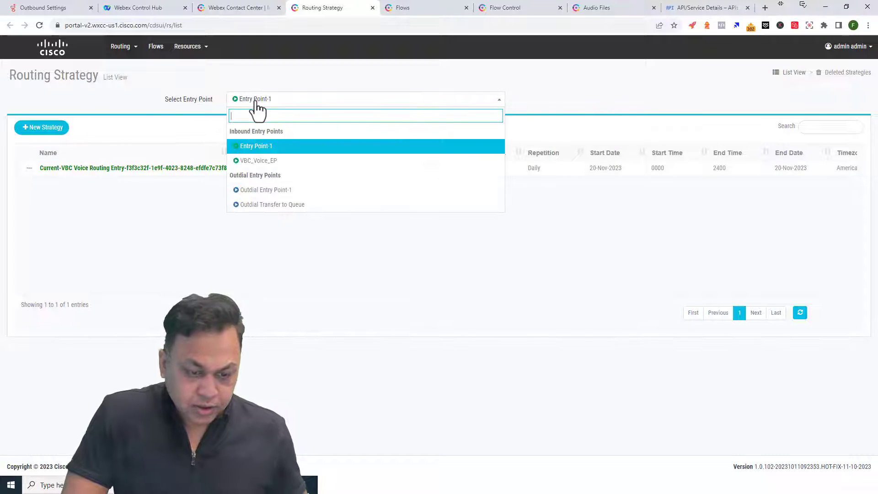
{"action": "left_click", "coordinate": [250, 163]}
{"action": "left_click", "coordinate": [221, 169]}
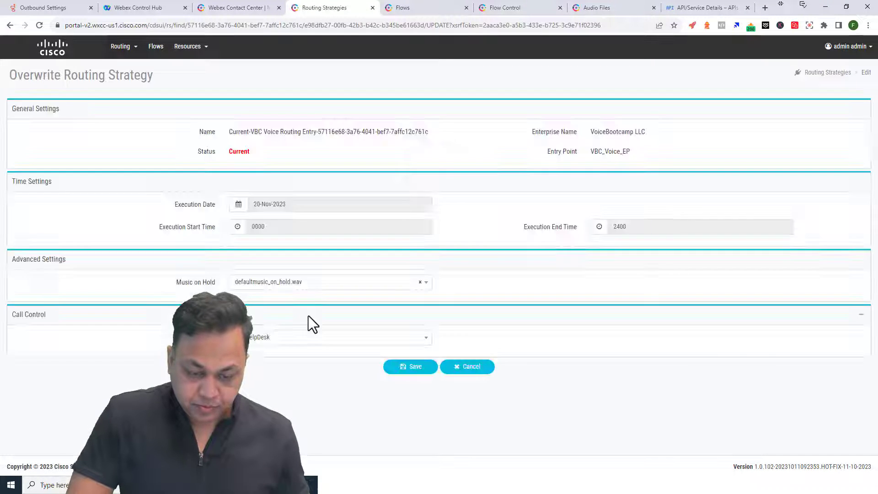
{"action": "left_click", "coordinate": [309, 345]}
{"action": "left_click", "coordinate": [284, 399]}
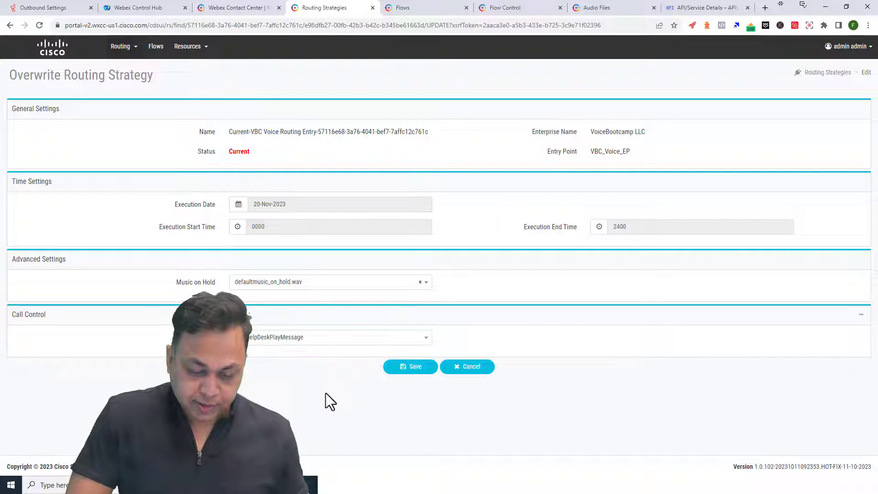
{"action": "left_click", "coordinate": [415, 367]}
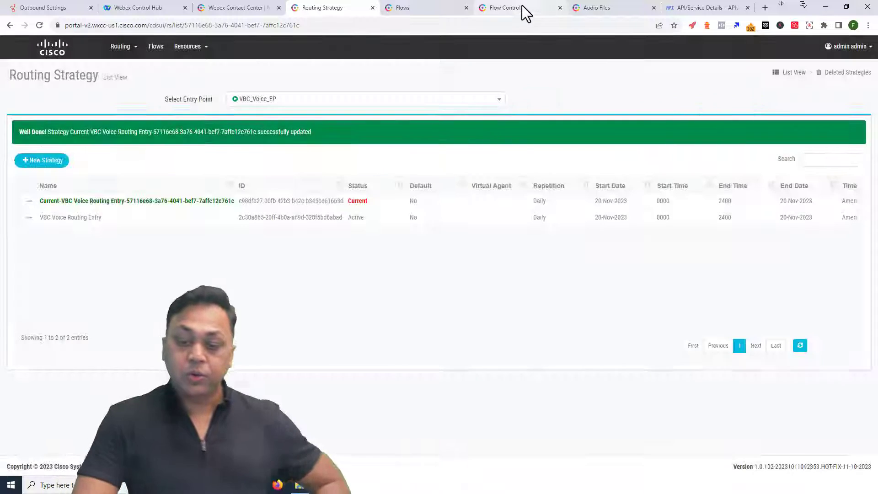
{"action": "left_click", "coordinate": [522, 7]}
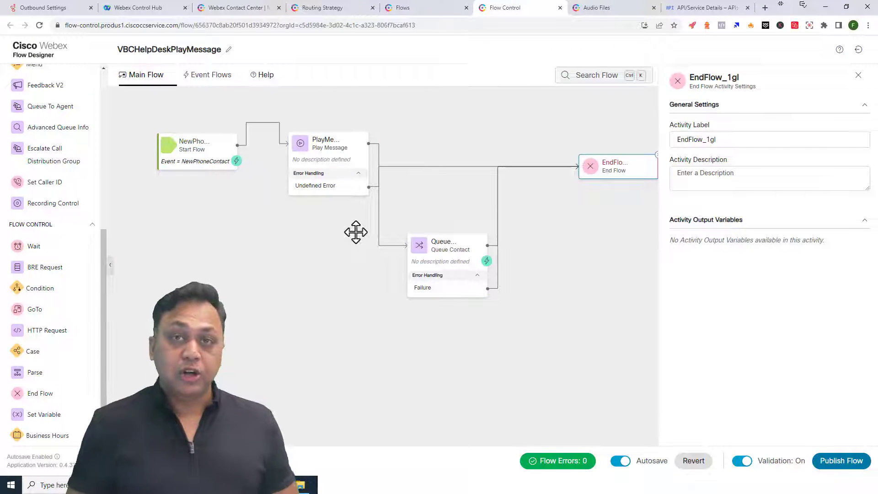
{"action": "key", "text": "alt+Tab"}
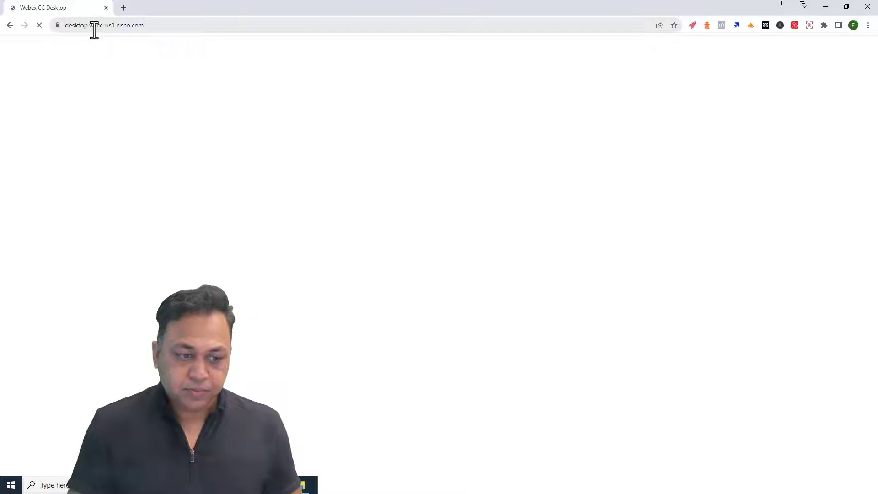
Open the agent desktop in an Incognito window and sign in with the new dial number.
{"action": "left_click_drag", "start_coordinate": [114, 31], "coordinate": [259, 90]}
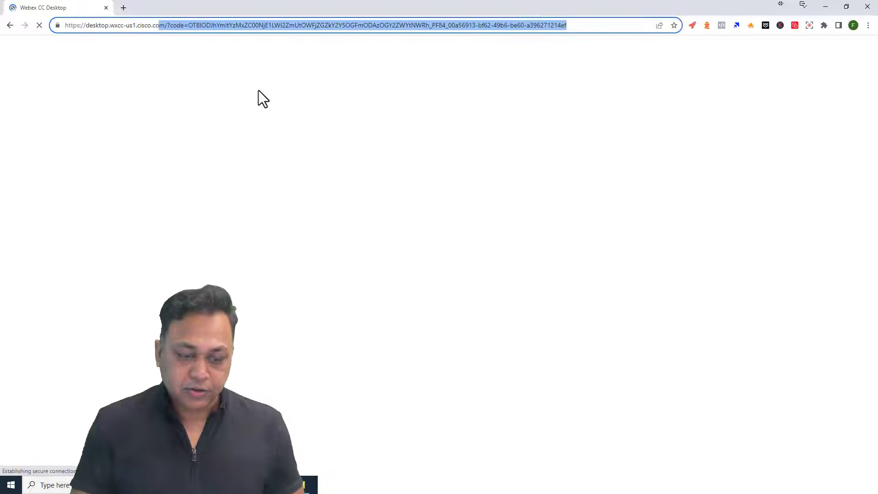
{"action": "key", "text": "alt+Tab"}
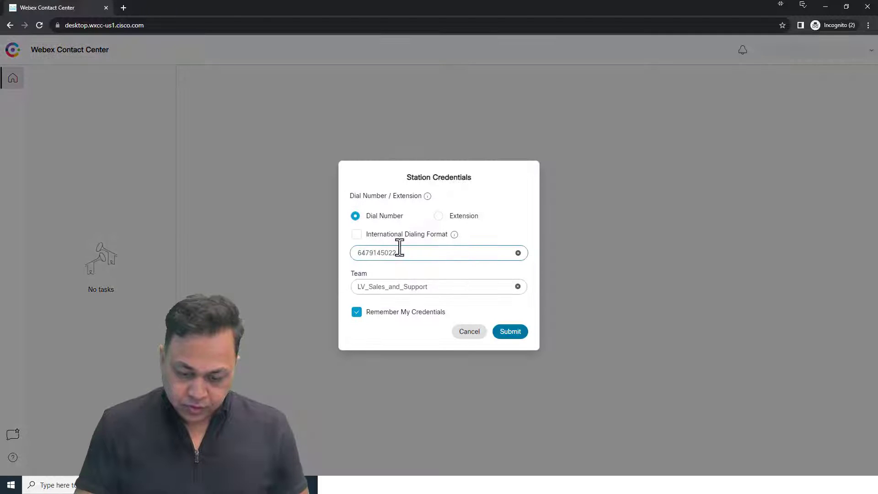
{"action": "left_click_drag", "start_coordinate": [399, 248], "coordinate": [339, 249]}
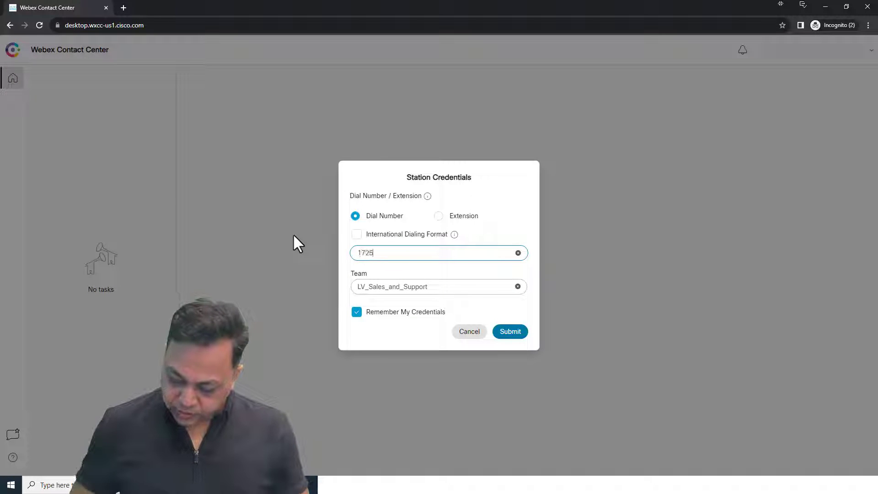
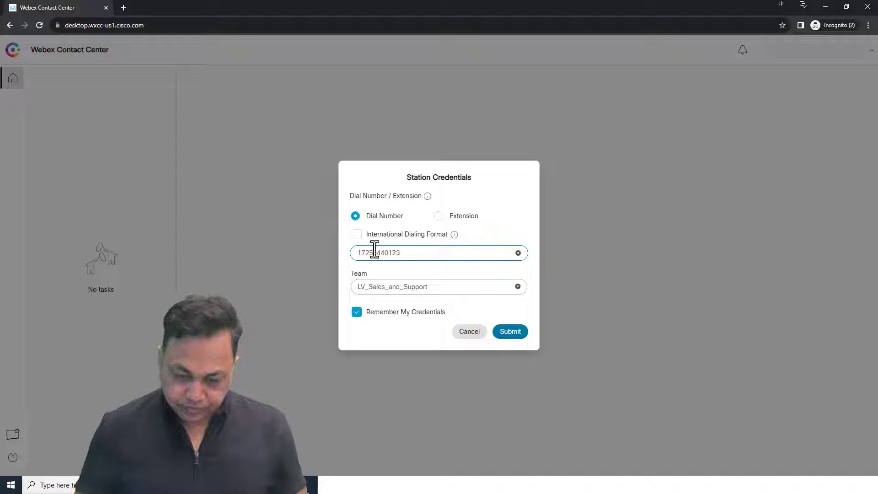
{"action": "left_click", "coordinate": [510, 338]}
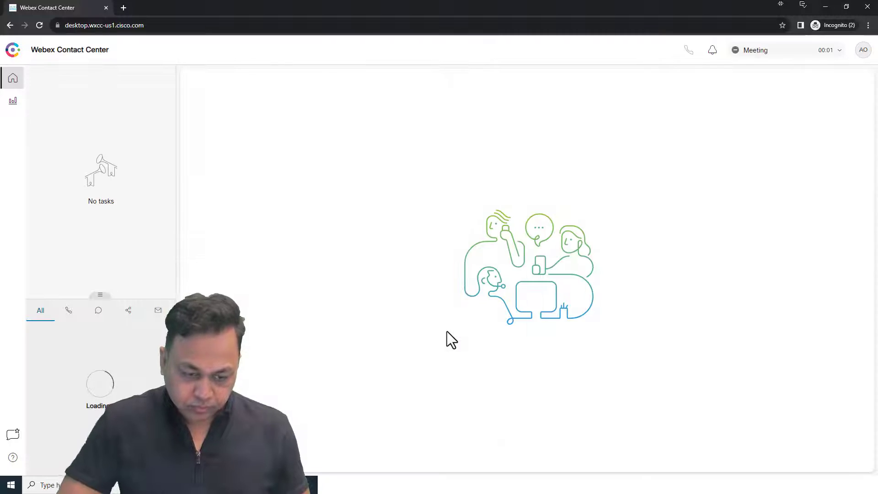
Set the agent's state to Available on team LV_Sales_and_Support.
{"action": "left_click", "coordinate": [789, 54]}
{"action": "left_click", "coordinate": [765, 94]}
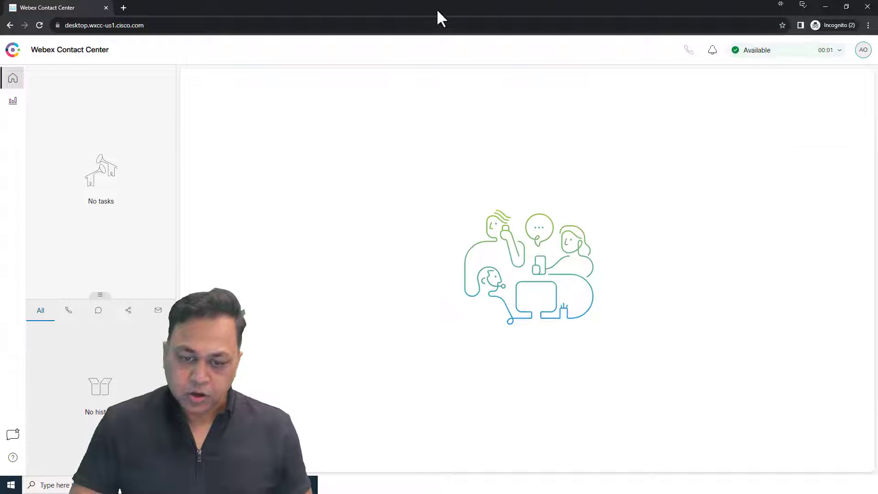
{"action": "left_click_drag", "start_coordinate": [438, 18], "coordinate": [877, 108]}
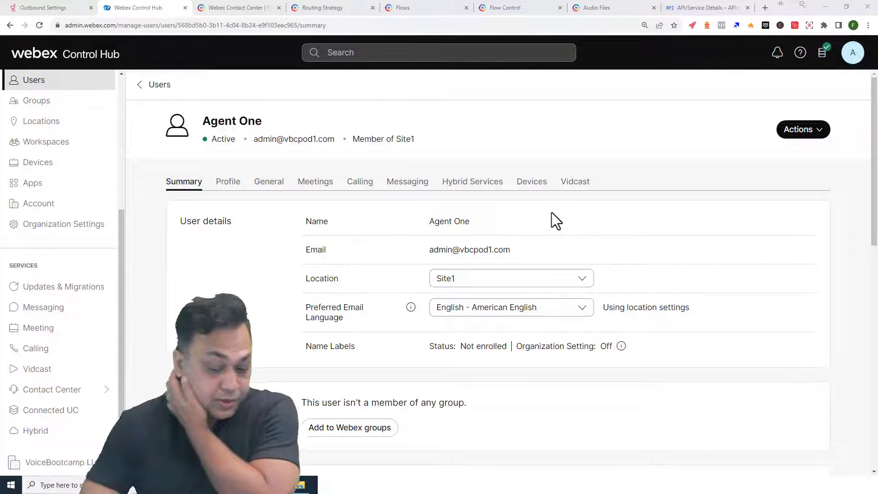
Return to the Flow Control tab showing the VBCHelpDeskPlayMessage flow.
{"action": "left_click", "coordinate": [525, 13]}
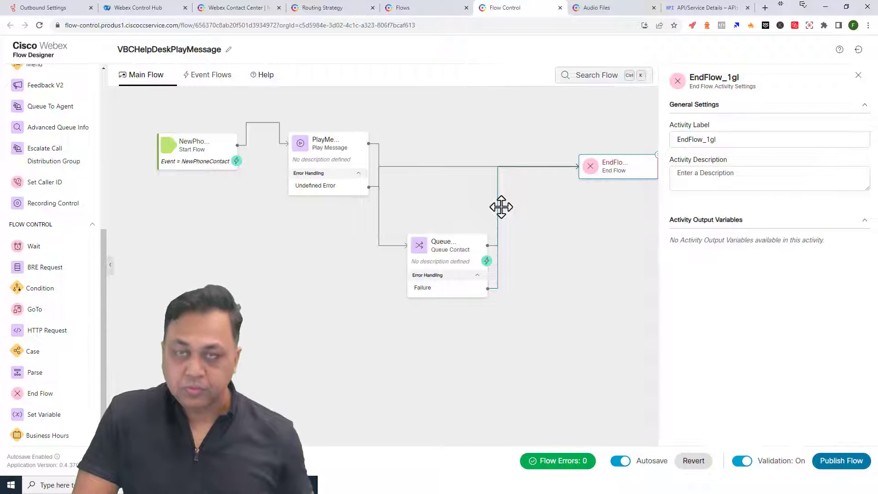
Confirm Play Message uses Welcome.wav and CompanyMenuIVR.wav and Queue Contact targets SalesQ.
{"action": "left_click", "coordinate": [339, 163]}
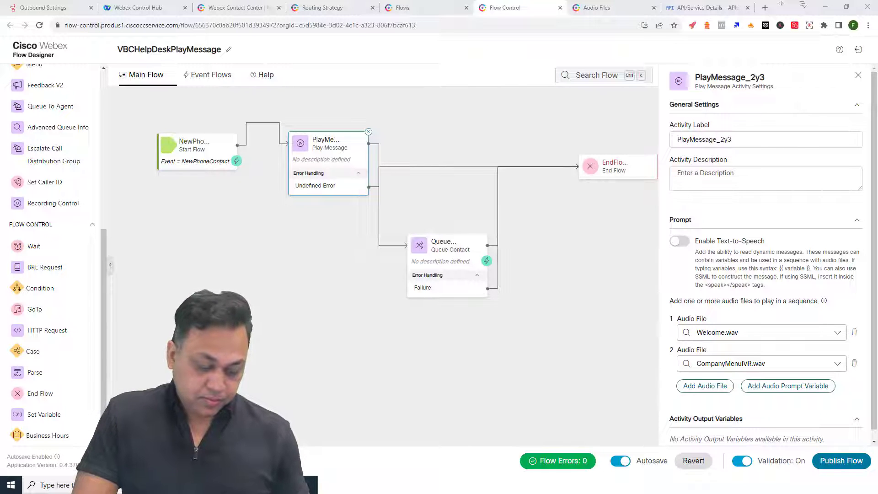
{"action": "left_click", "coordinate": [477, 242]}
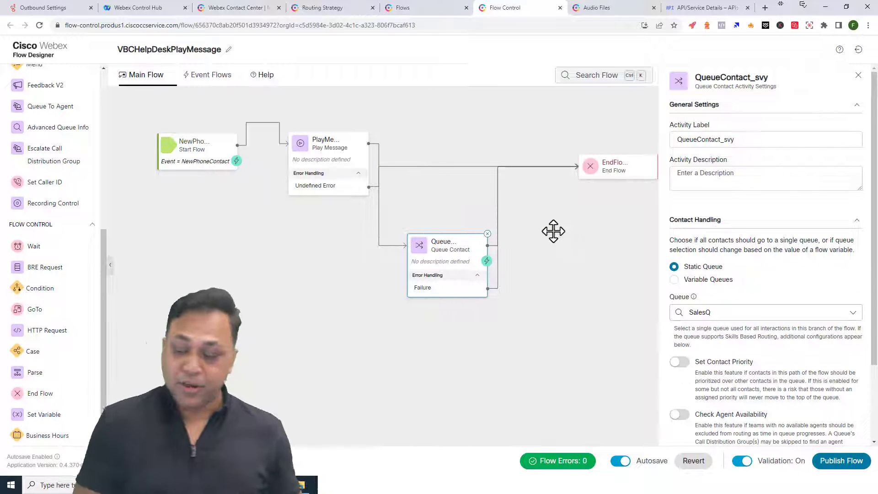
{"action": "left_click", "coordinate": [742, 316]}
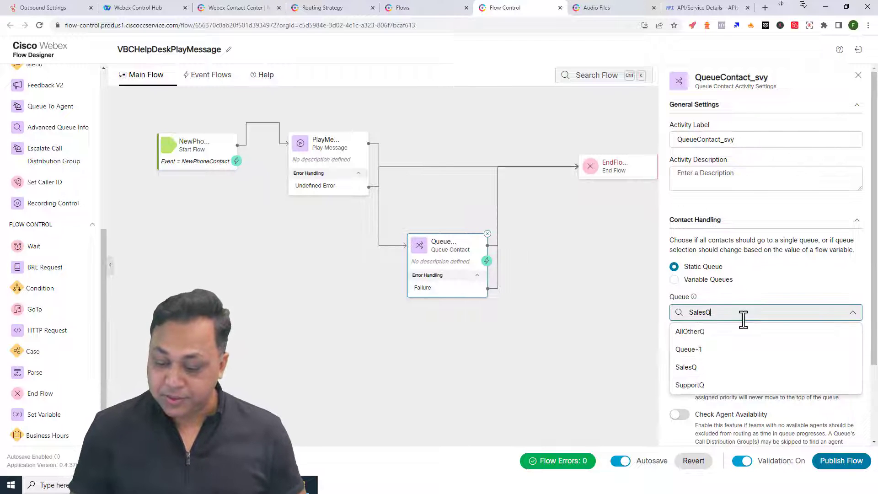
{"action": "left_click", "coordinate": [607, 363]}
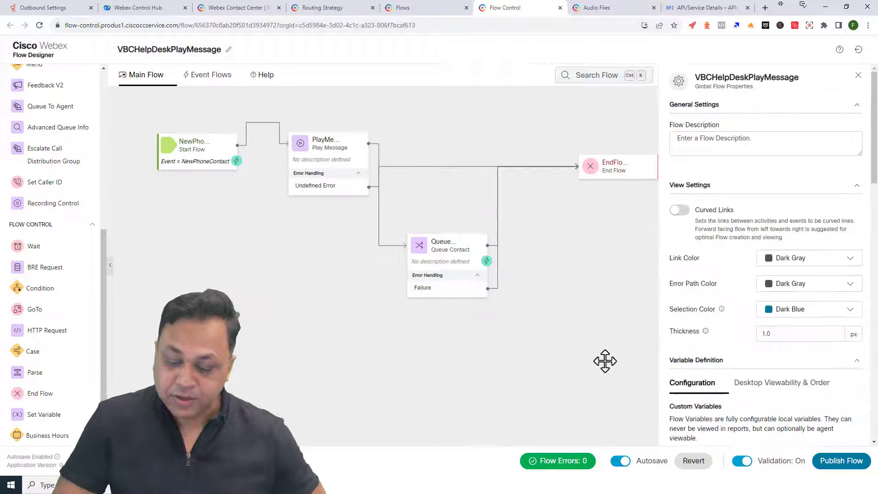
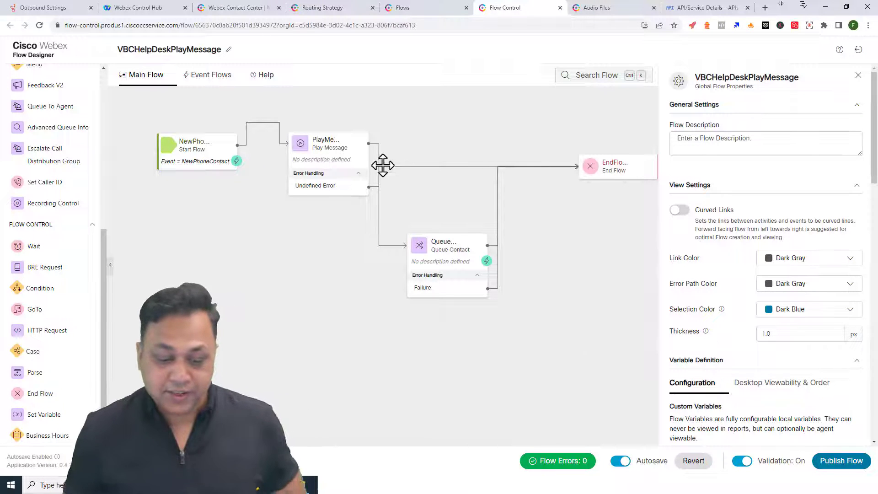
Delete CompanyMenuIVR.wav from the Play Message step, leaving only Welcome.wav.
{"action": "left_click", "coordinate": [334, 153]}
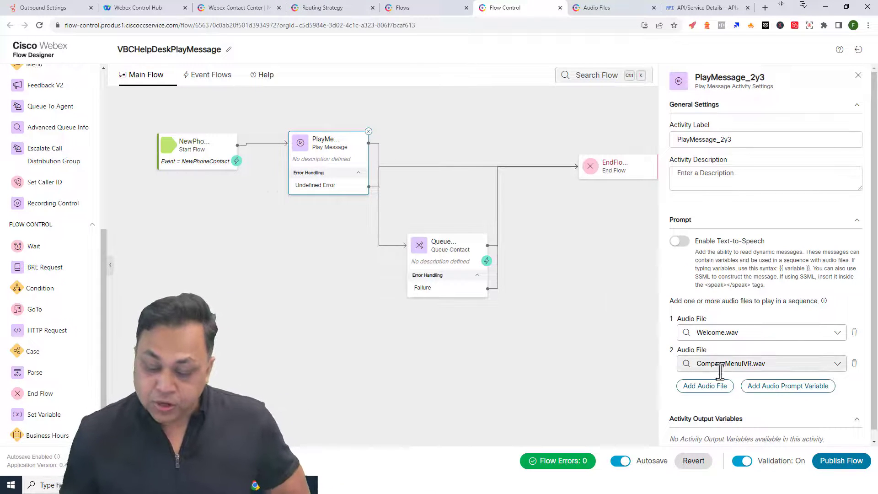
{"action": "scroll", "coordinate": [716, 366], "scroll_direction": "down", "scroll_amount": 1}
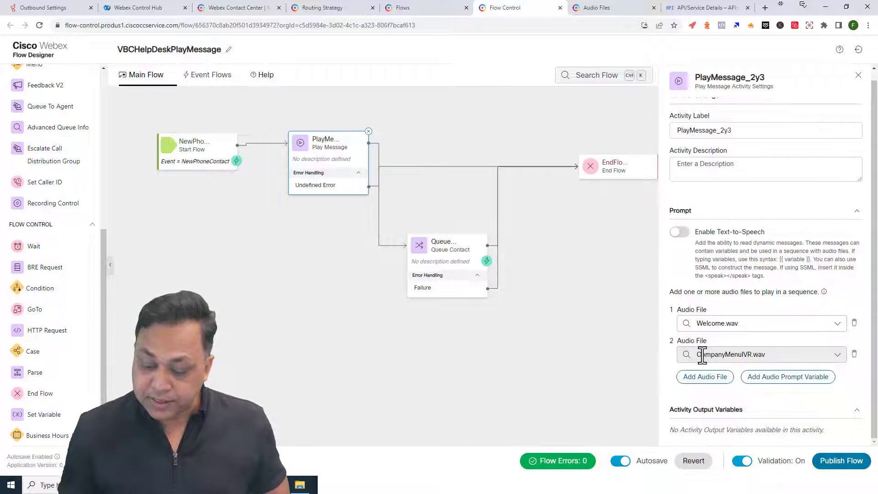
{"action": "left_click_drag", "start_coordinate": [699, 355], "coordinate": [783, 356]}
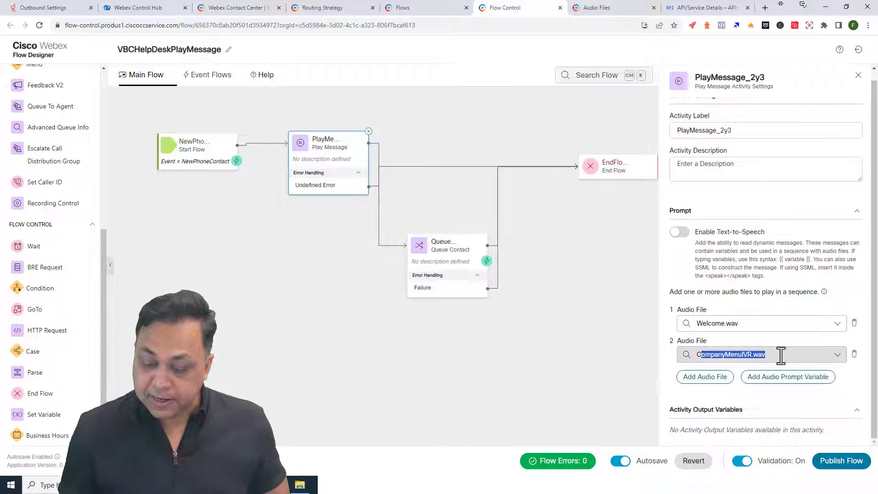
{"action": "left_click", "coordinate": [855, 354]}
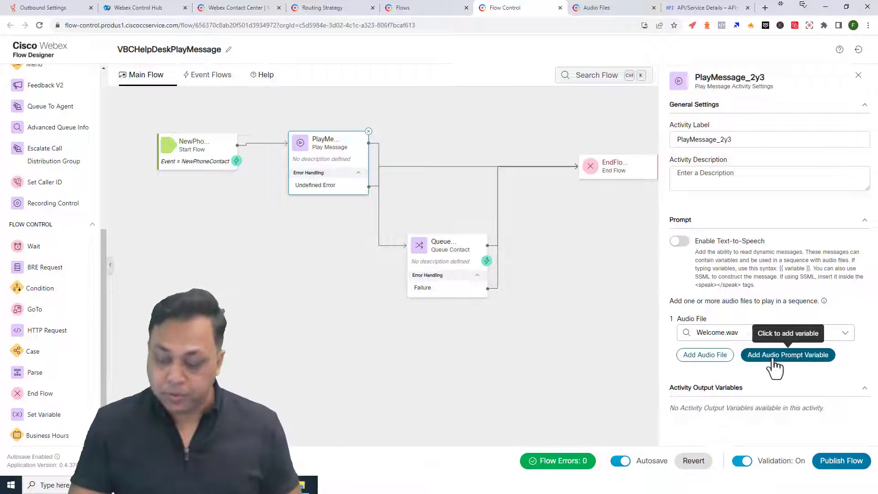
{"action": "left_click", "coordinate": [567, 338]}
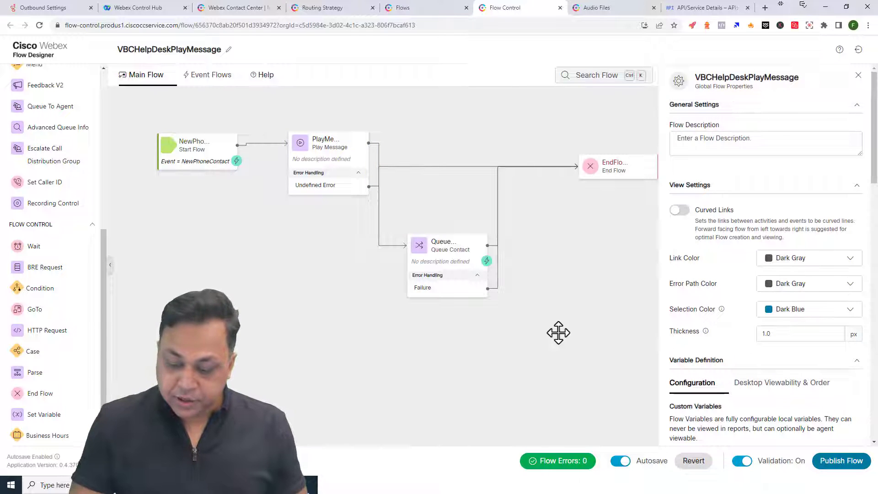
Copy the ProductMenu.wav file name from the portal's Audio Files list, then return to the flow designer.
{"action": "left_click", "coordinate": [399, 9]}
{"action": "left_click", "coordinate": [188, 46]}
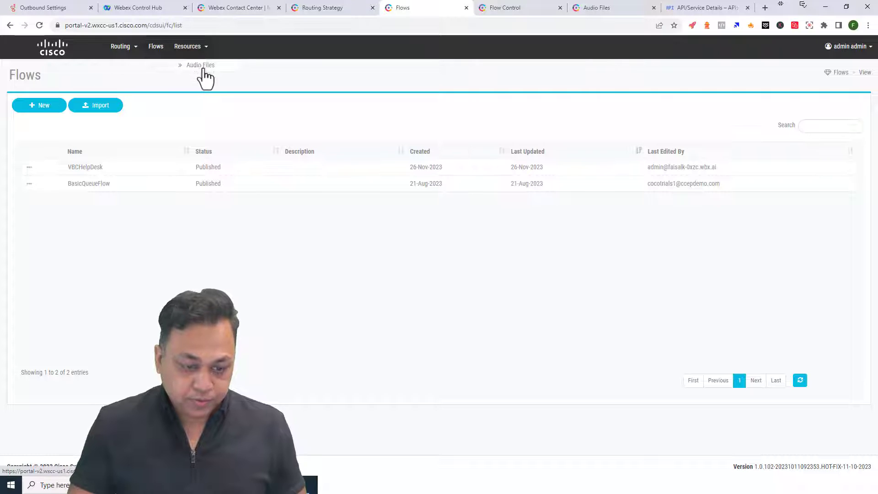
{"action": "left_click", "coordinate": [201, 69]}
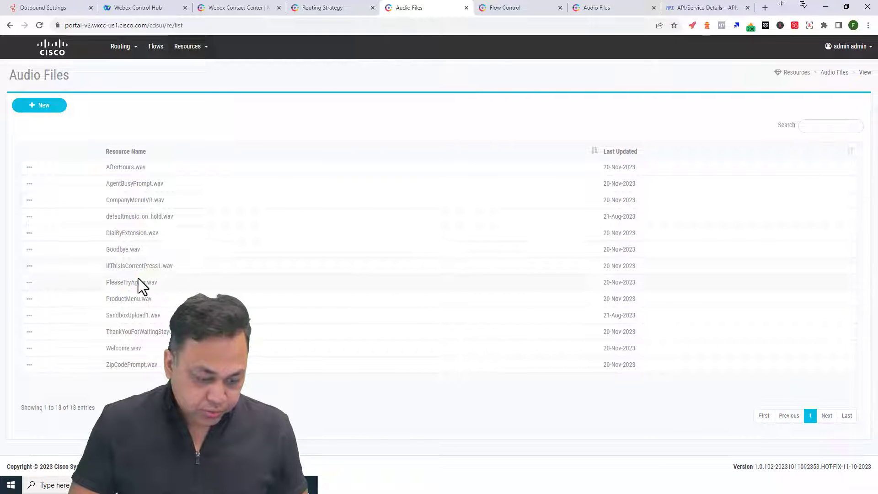
{"action": "left_click_drag", "start_coordinate": [98, 299], "coordinate": [155, 299]}
{"action": "key", "text": "ctrl+c"}
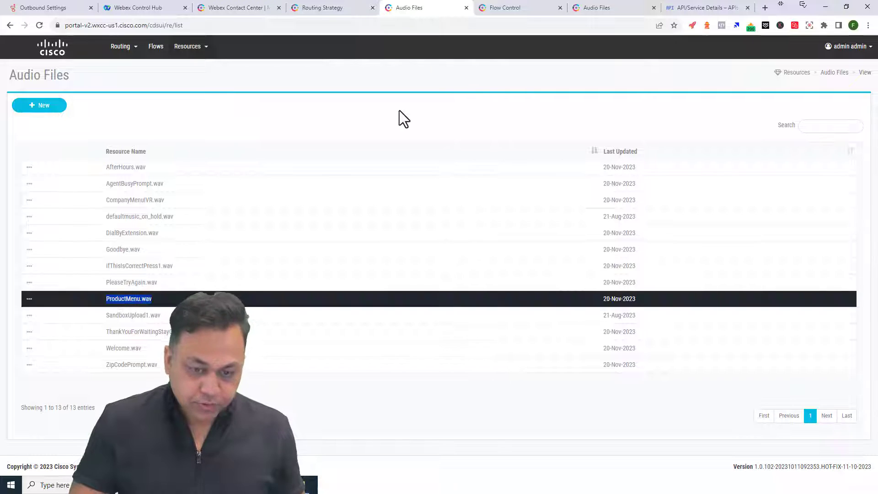
{"action": "left_click", "coordinate": [522, 7]}
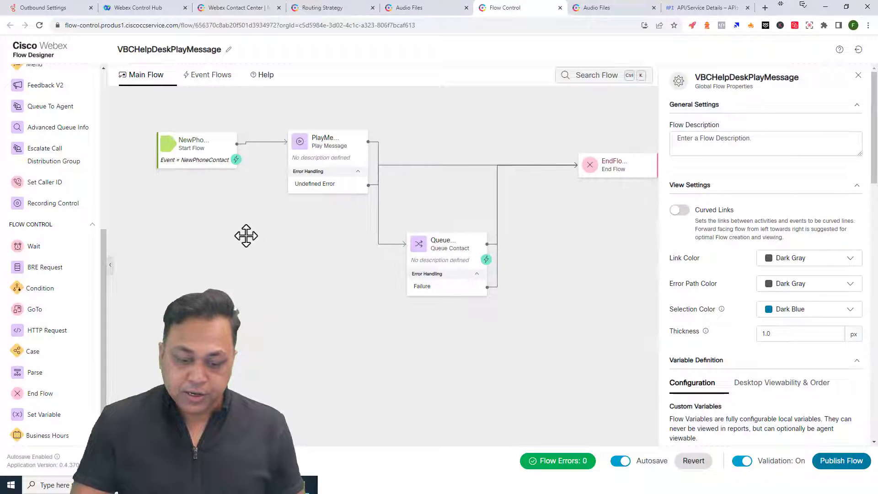
Add a new flow variable named MyIVRPrompt with ProductMenu.wav pasted as its default.
{"action": "scroll", "coordinate": [711, 330], "scroll_direction": "down", "scroll_amount": 6}
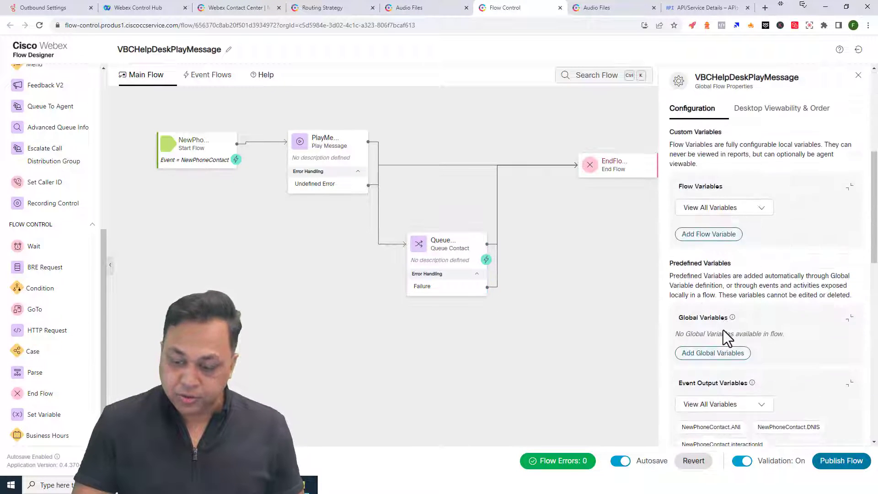
{"action": "left_click_drag", "start_coordinate": [678, 186], "coordinate": [737, 186]}
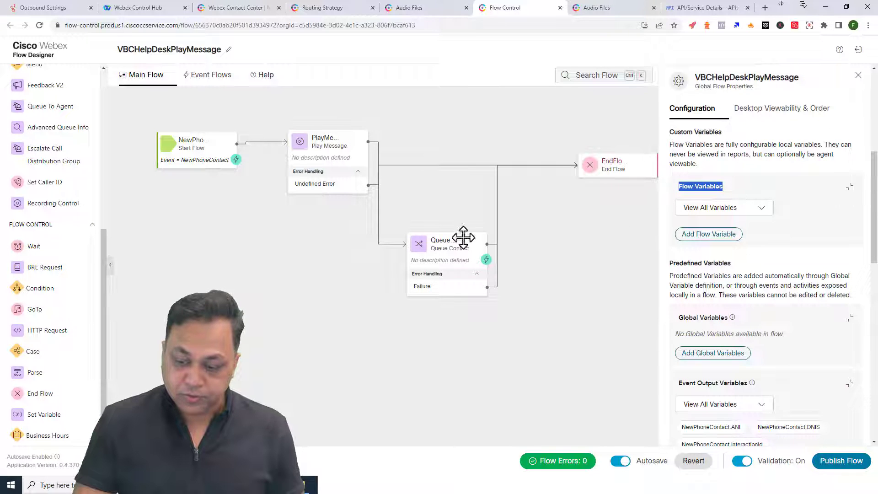
{"action": "left_click", "coordinate": [205, 259]}
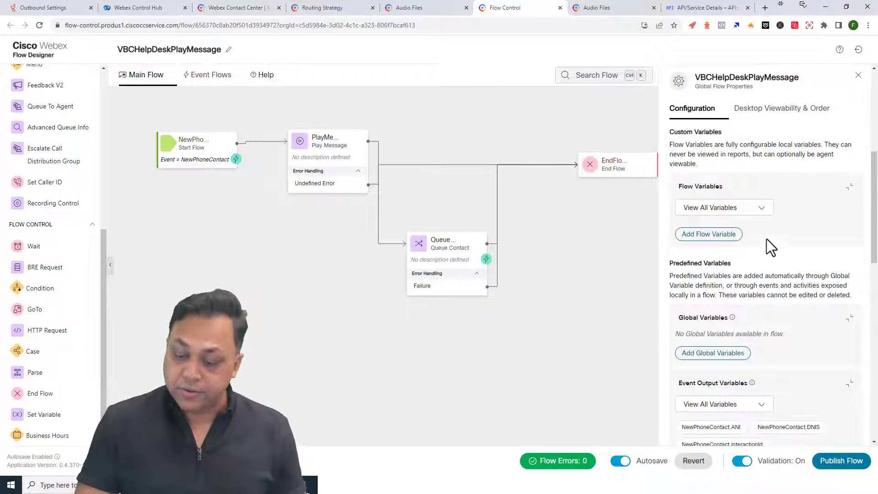
{"action": "left_click", "coordinate": [709, 234]}
{"action": "left_click", "coordinate": [406, 170]}
{"action": "type", "text": "M"}
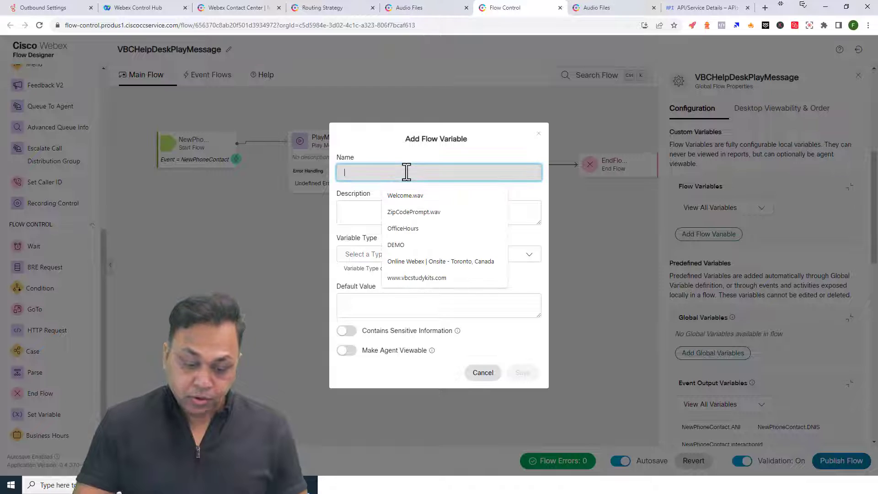
{"action": "type", "text": "y"}
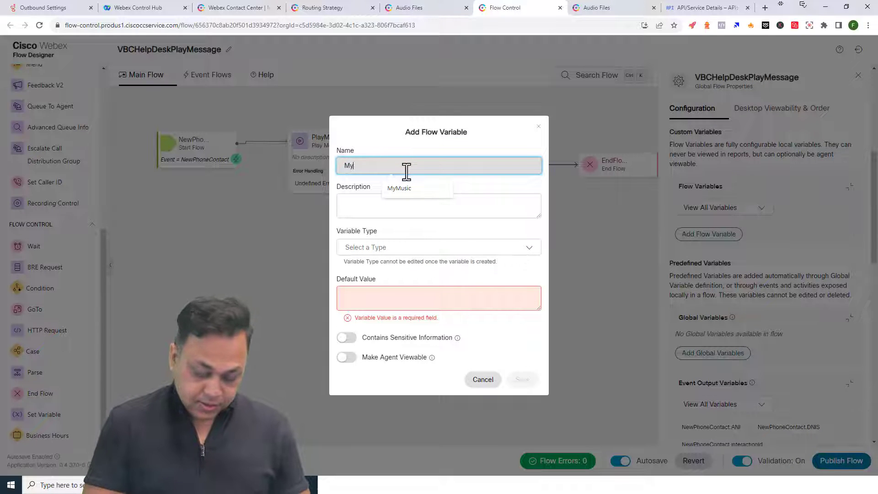
{"action": "type", "text": "IVRPrompt"}
{"action": "key", "text": "Tab"}
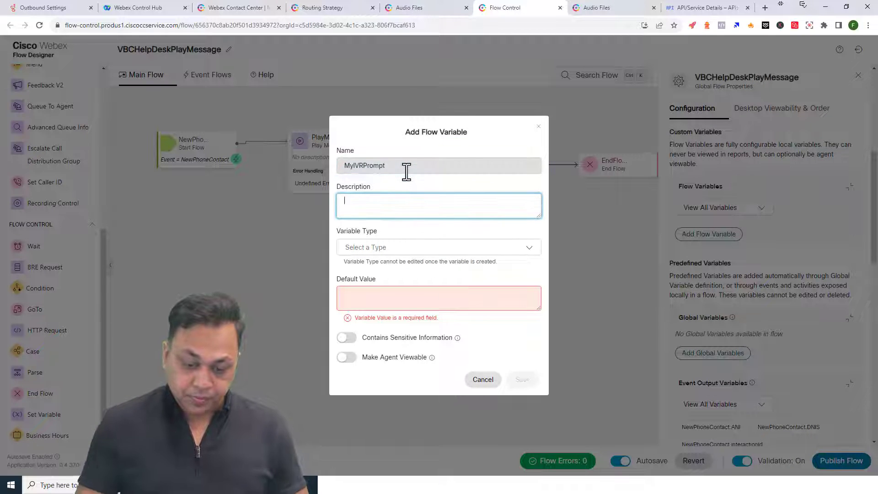
{"action": "left_click", "coordinate": [375, 294]}
{"action": "key", "text": "ctrl+v"}
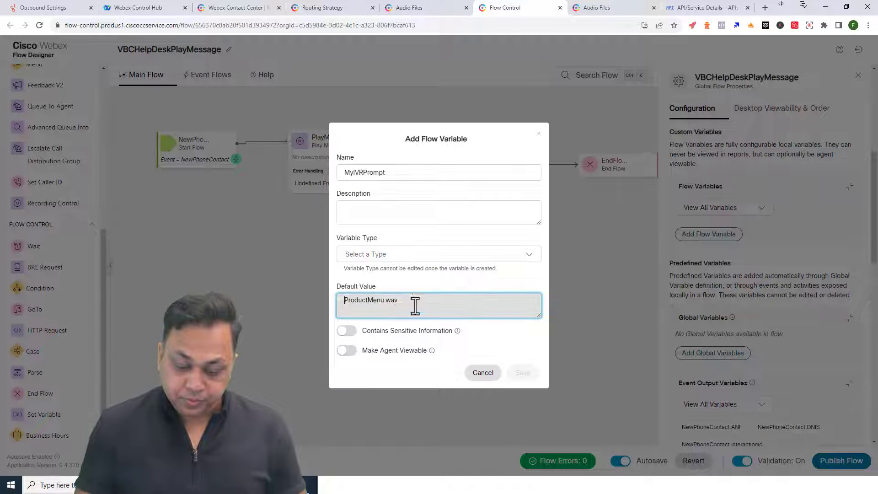
Set MyIVRPrompt's type to String, re-paste ProductMenu.wav as default, and save it.
{"action": "left_click", "coordinate": [382, 216]}
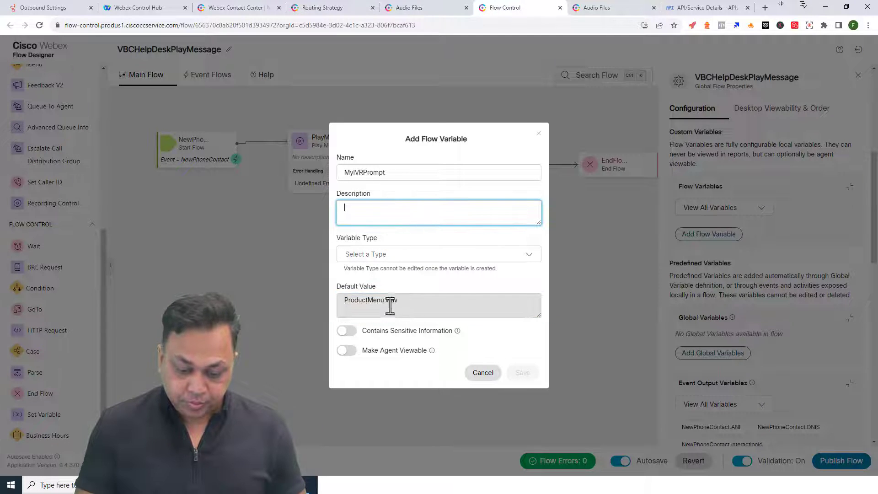
{"action": "left_click", "coordinate": [387, 254]}
{"action": "left_click", "coordinate": [366, 270]}
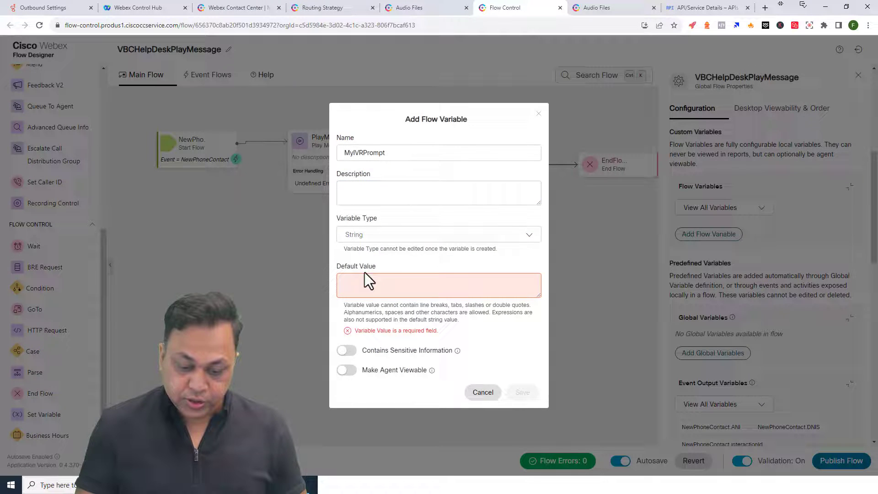
{"action": "left_click", "coordinate": [387, 293]}
{"action": "key", "text": "ctrl+v"}
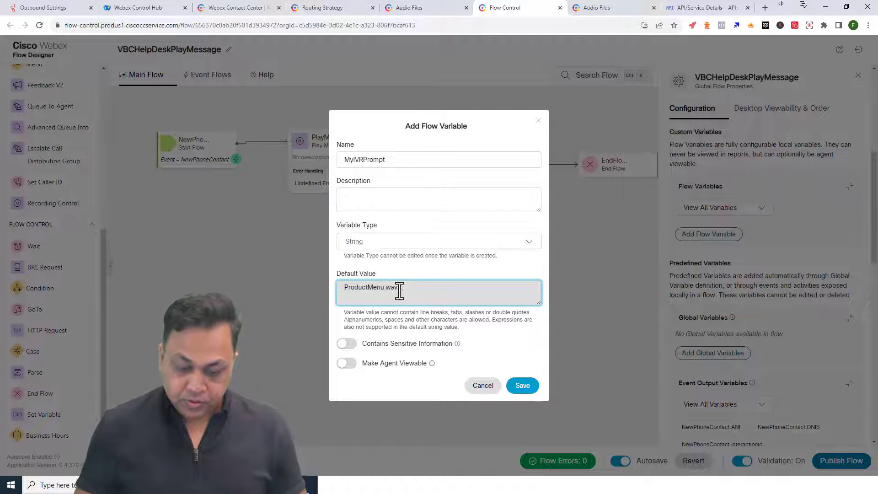
{"action": "left_click", "coordinate": [522, 386]}
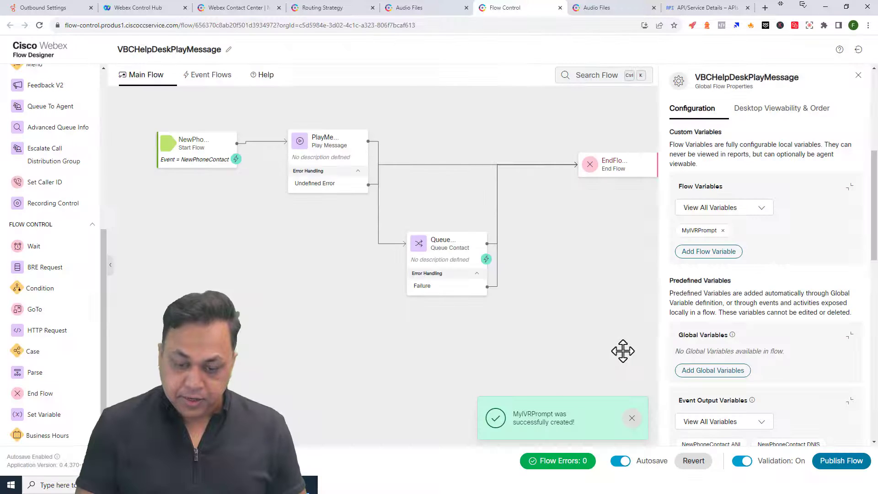
Add the audio prompt variable {{MyIVRPrompt}} after Welcome.wav in the Play Message step.
{"action": "scroll", "coordinate": [727, 388], "scroll_direction": "down", "scroll_amount": 2}
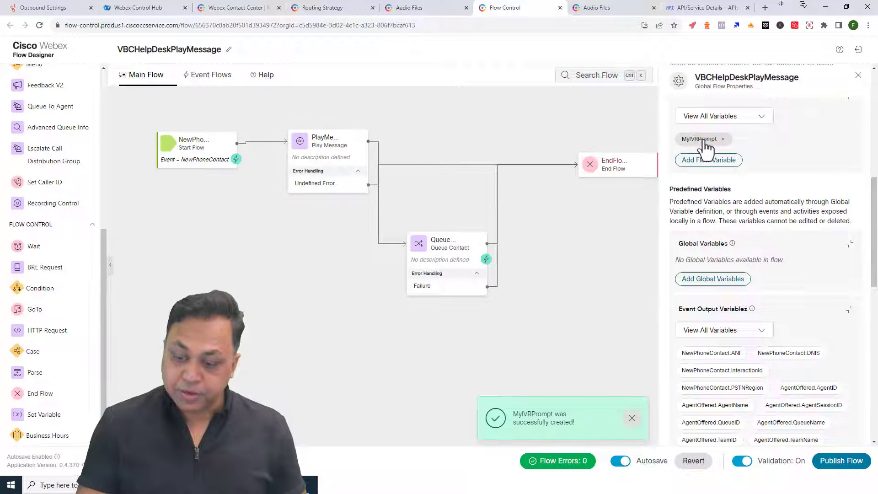
{"action": "left_click", "coordinate": [439, 260]}
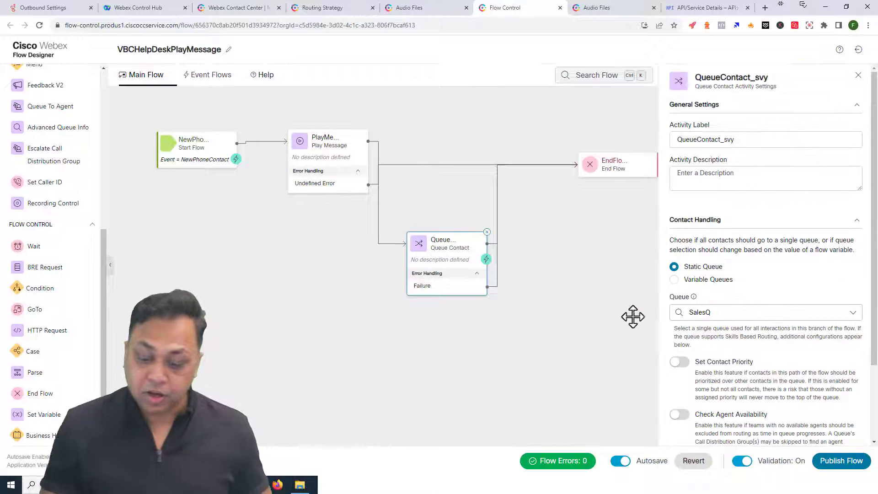
{"action": "left_click", "coordinate": [322, 143]}
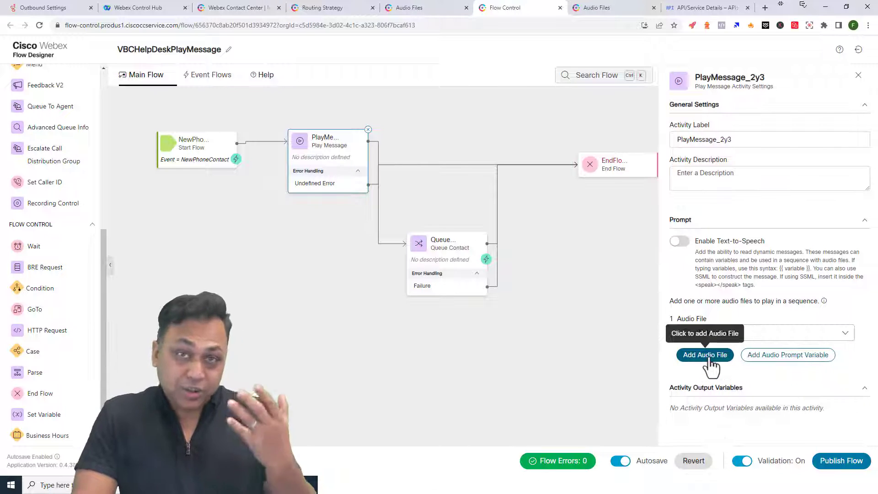
{"action": "left_click", "coordinate": [776, 360]}
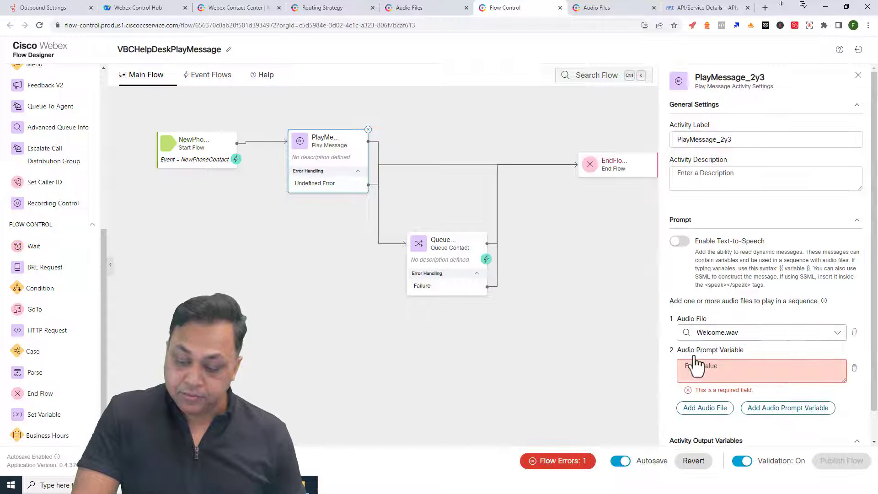
{"action": "left_click", "coordinate": [722, 370]}
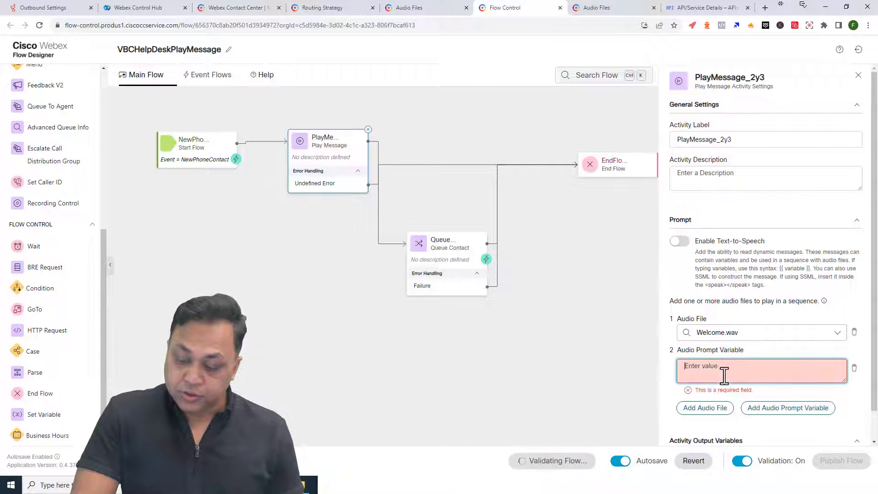
{"action": "type", "text": "{{"}
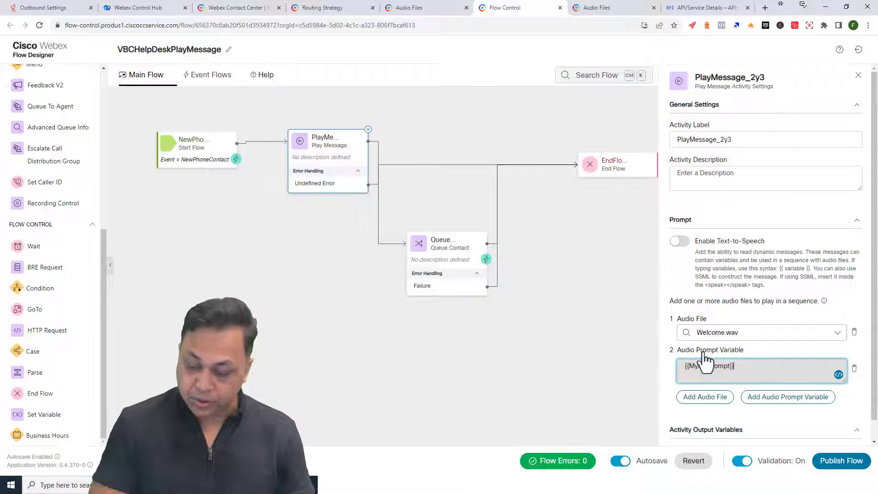
{"action": "type", "text": "MyIVRPrompt}}"}
{"action": "left_click_drag", "start_coordinate": [737, 372], "coordinate": [662, 374]}
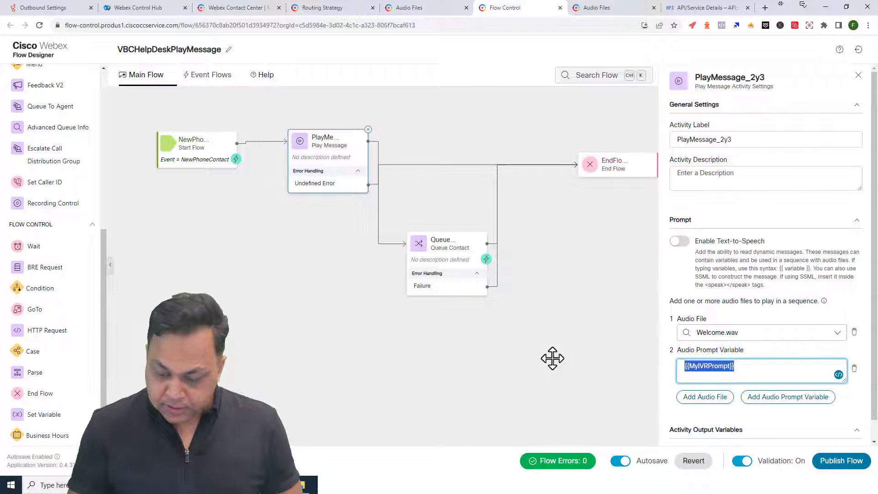
{"action": "scroll", "coordinate": [588, 359], "scroll_direction": "up", "scroll_amount": 1}
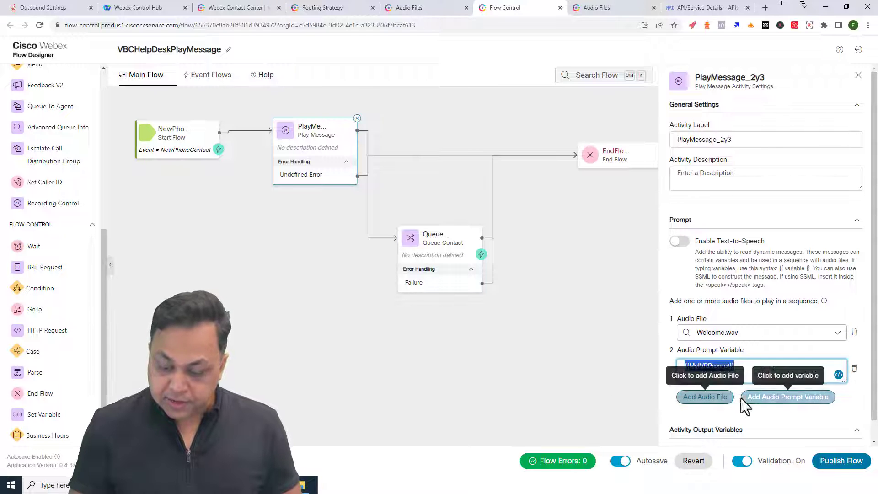
{"action": "scroll", "coordinate": [544, 343], "scroll_direction": "up", "scroll_amount": 1}
{"action": "left_click", "coordinate": [544, 345]}
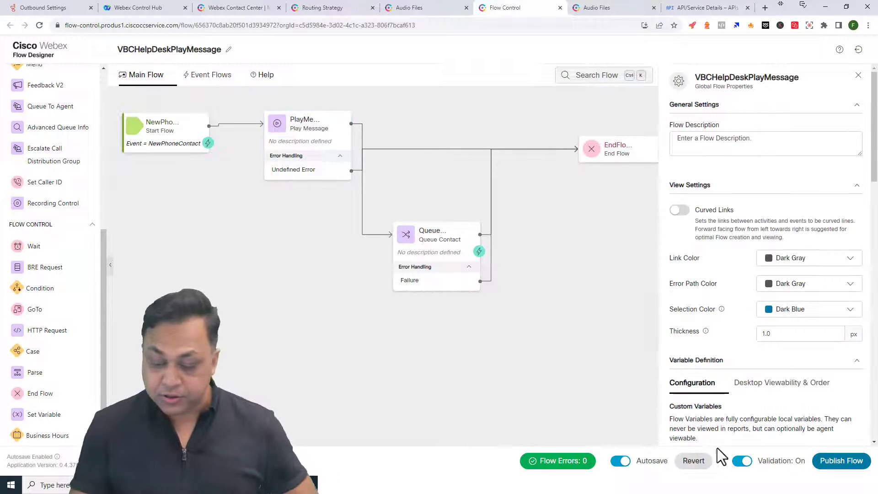
Publish VBCHelpDeskPlayMessage, return to the flow, and reopen Play Message for review.
{"action": "left_click", "coordinate": [823, 463]}
{"action": "left_click", "coordinate": [517, 229]}
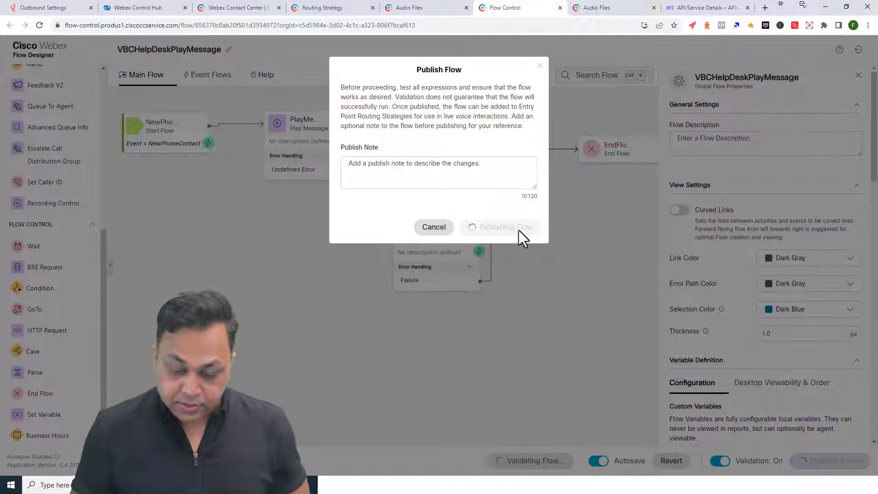
{"action": "left_click", "coordinate": [419, 294]}
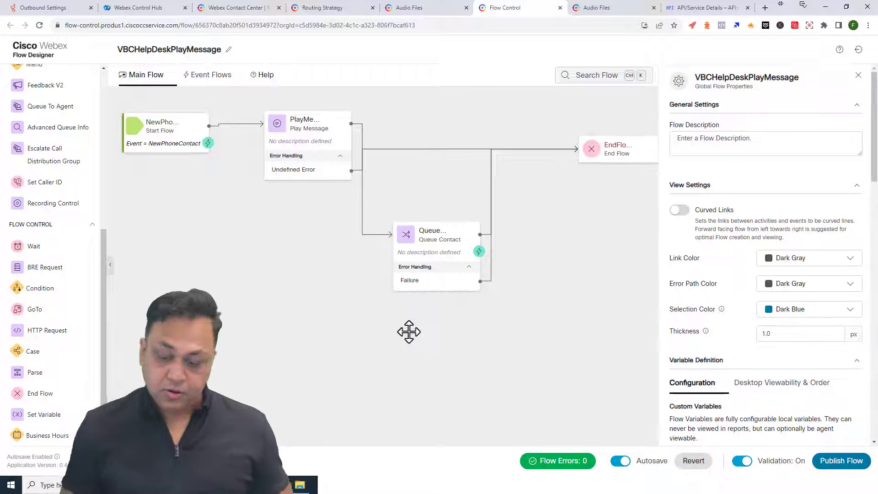
{"action": "left_click", "coordinate": [278, 121]}
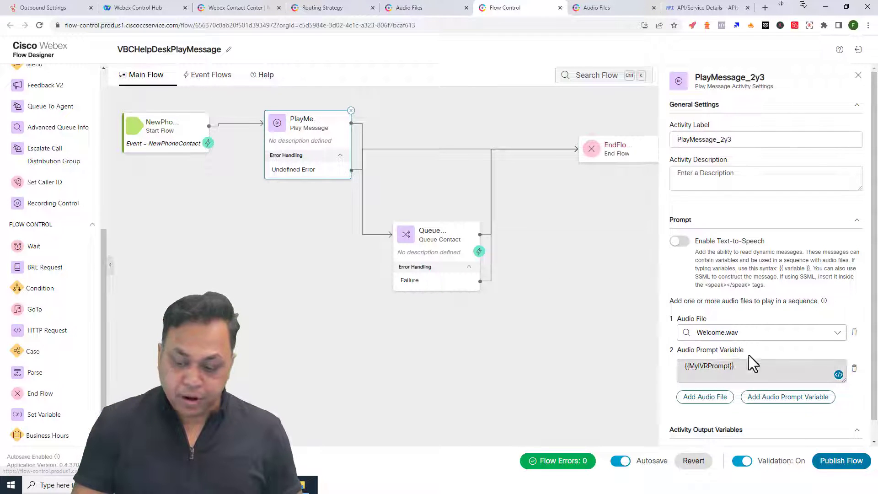
In Global Flow Properties, view MyIVRPrompt's details: String type, default ProductMenu.wav.
{"action": "left_click_drag", "start_coordinate": [686, 367], "coordinate": [740, 369]}
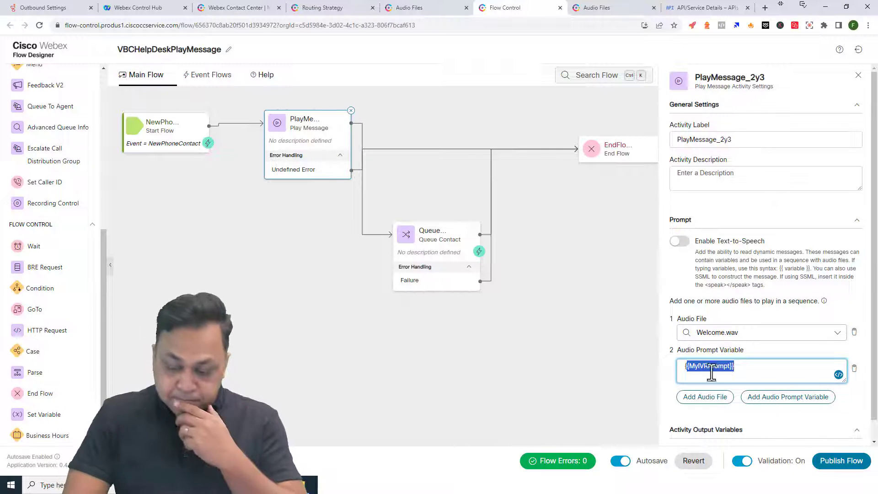
{"action": "left_click", "coordinate": [754, 371]}
{"action": "key", "text": "ctrl+a"}
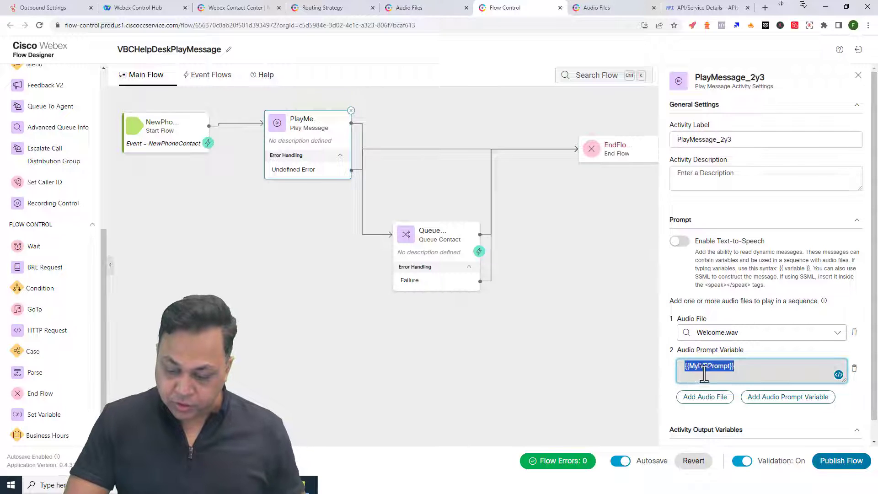
{"action": "left_click", "coordinate": [312, 288]}
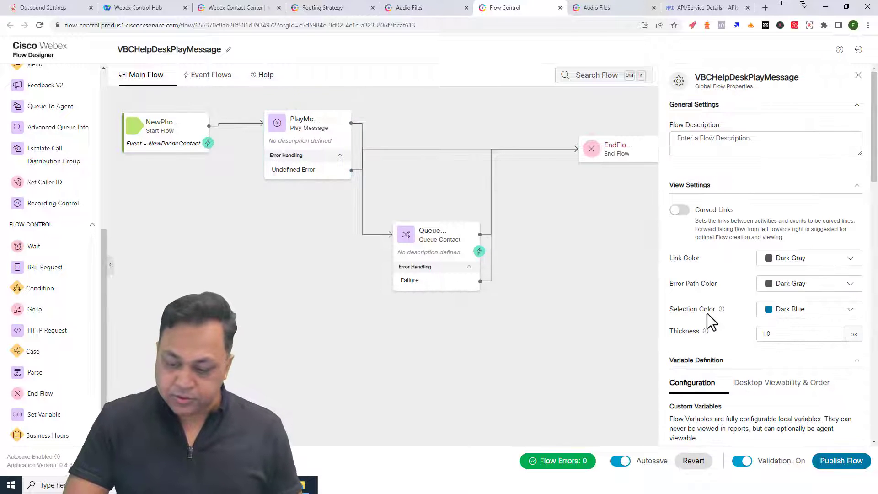
{"action": "scroll", "coordinate": [737, 317], "scroll_direction": "down", "scroll_amount": 5}
{"action": "scroll", "coordinate": [762, 355], "scroll_direction": "down", "scroll_amount": 8}
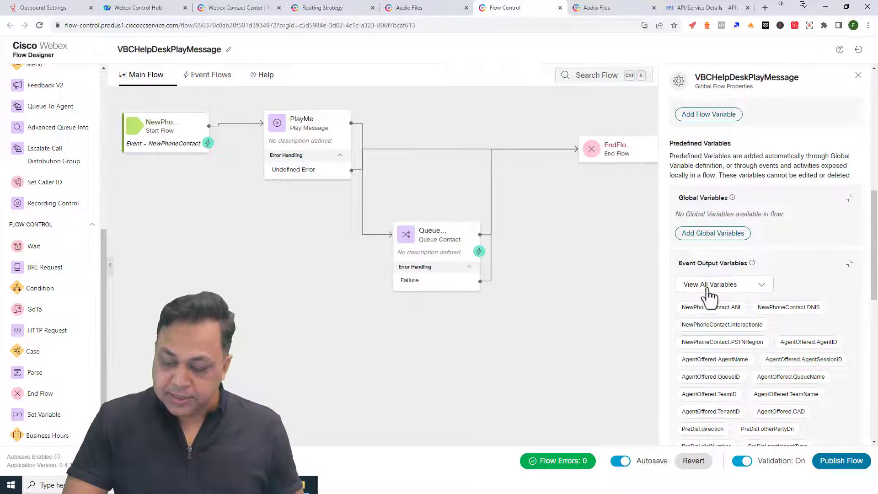
{"action": "scroll", "coordinate": [750, 359], "scroll_direction": "down", "scroll_amount": 5}
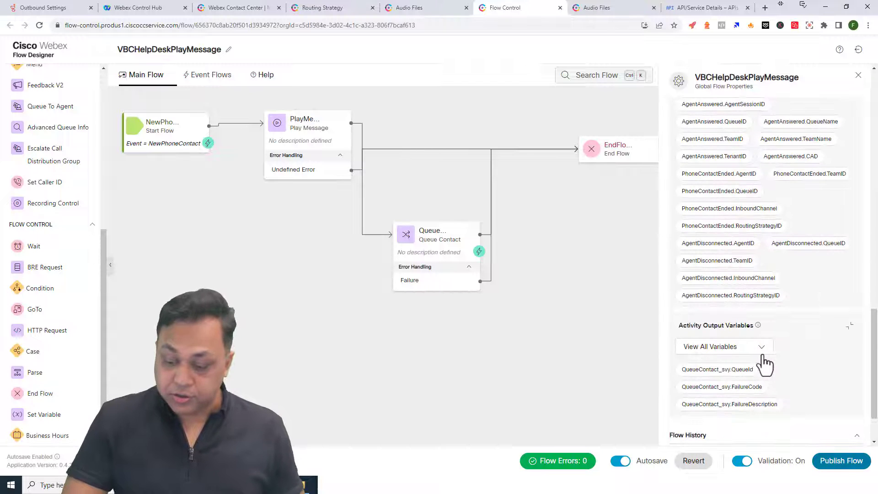
{"action": "scroll", "coordinate": [743, 353], "scroll_direction": "down", "scroll_amount": 1}
{"action": "scroll", "coordinate": [745, 357], "scroll_direction": "up", "scroll_amount": 12}
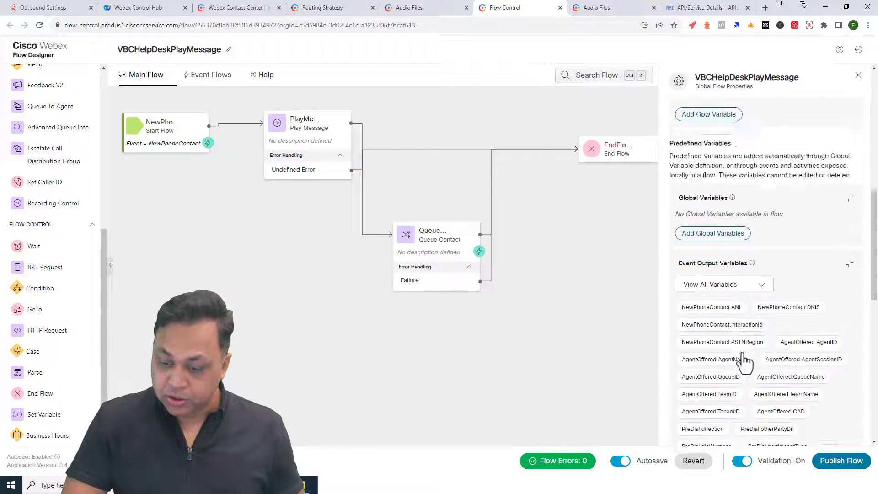
{"action": "left_click", "coordinate": [695, 186]}
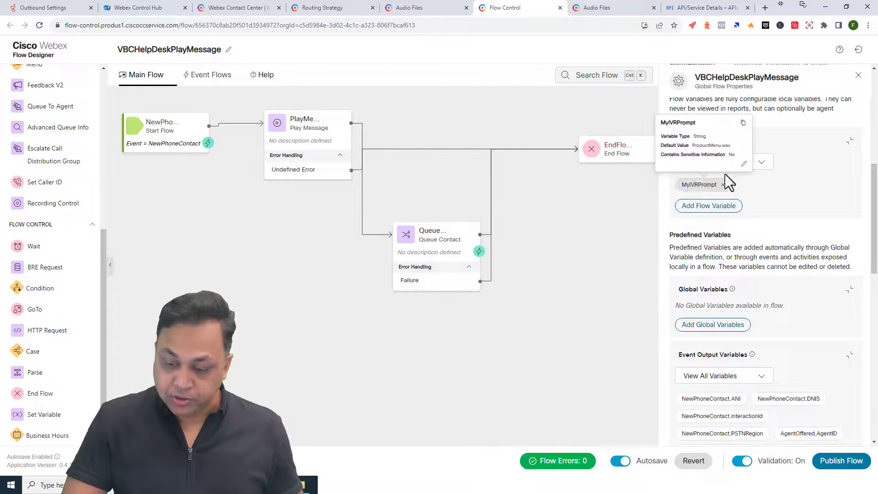
Change MyIVRPrompt's default value from ProductMenu.wav to 12345 and save.
{"action": "left_click", "coordinate": [744, 163]}
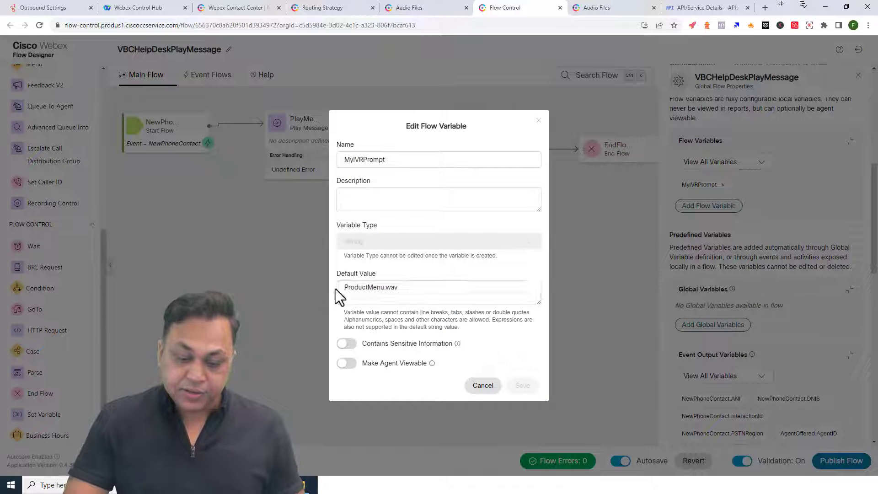
{"action": "double_click", "coordinate": [402, 292]}
{"action": "key", "text": "BackSpace"}
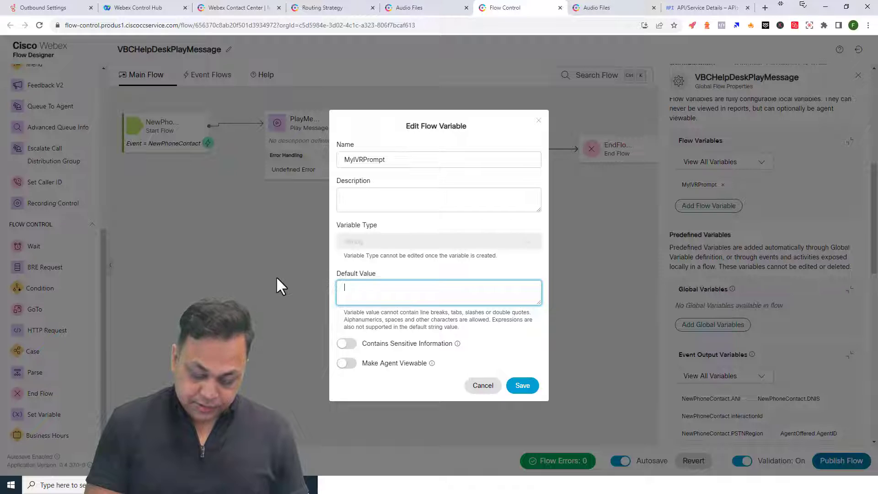
{"action": "type", "text": "\""}
{"action": "key", "text": "BackSpace"}
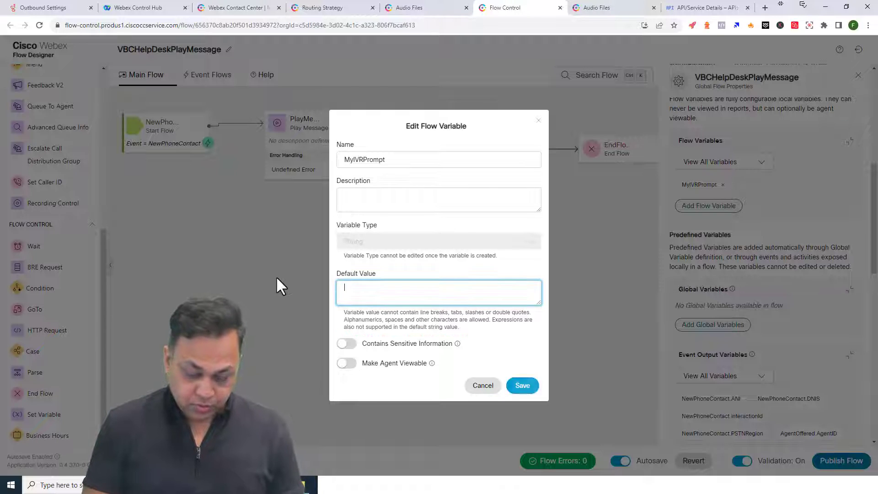
{"action": "type", "text": "\"12"}
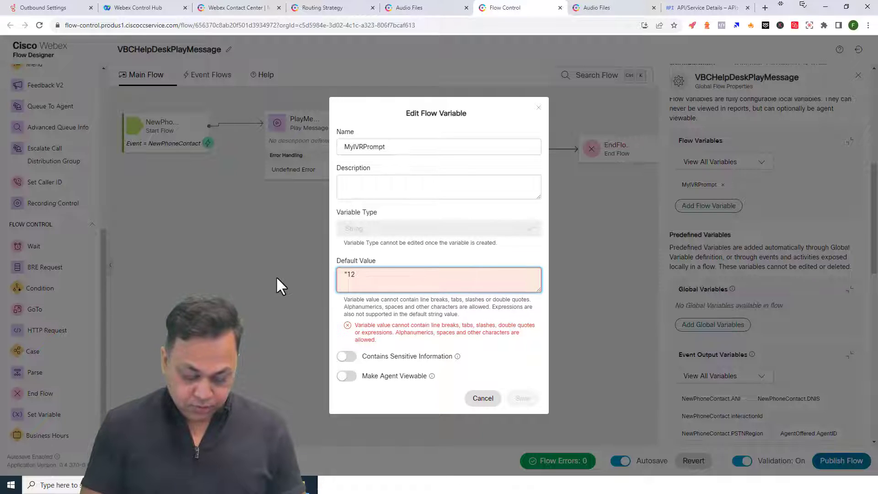
{"action": "key", "text": "BackSpace"}
{"action": "type", "text": "12345"}
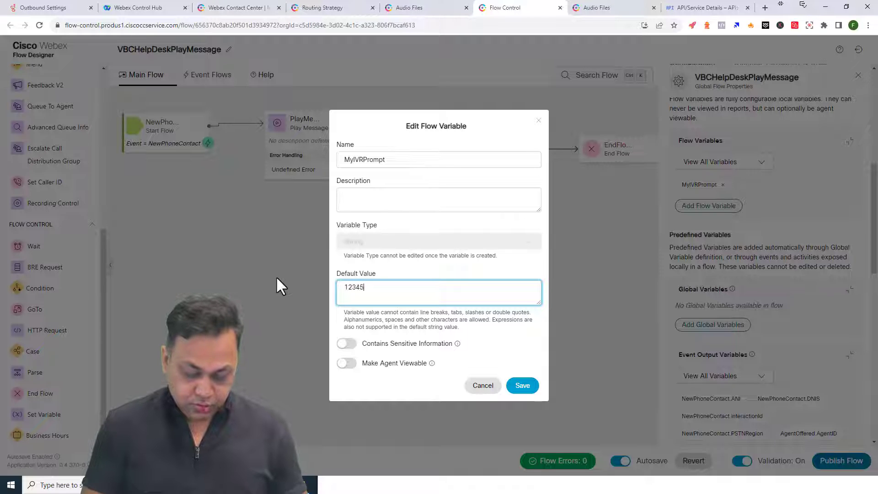
{"action": "left_click", "coordinate": [523, 385]}
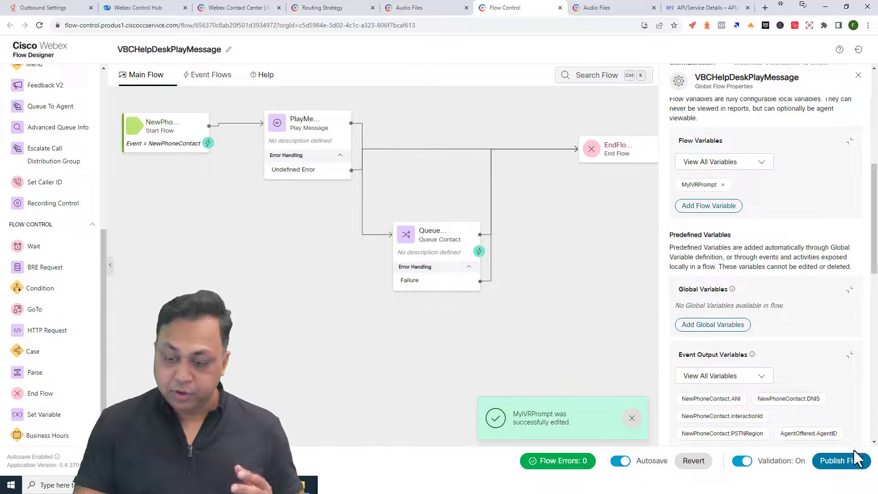
Publish the VBCHelpDeskPlayMessage flow again.
{"action": "left_click", "coordinate": [840, 460]}
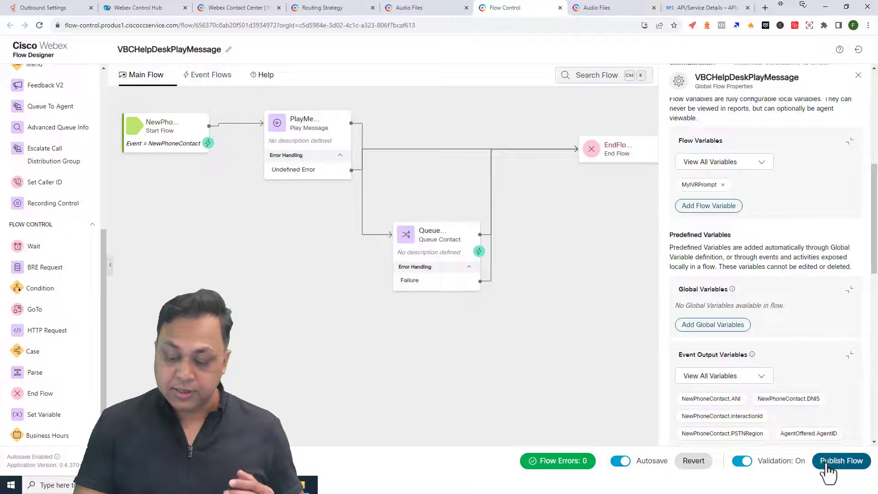
{"action": "left_click", "coordinate": [512, 229]}
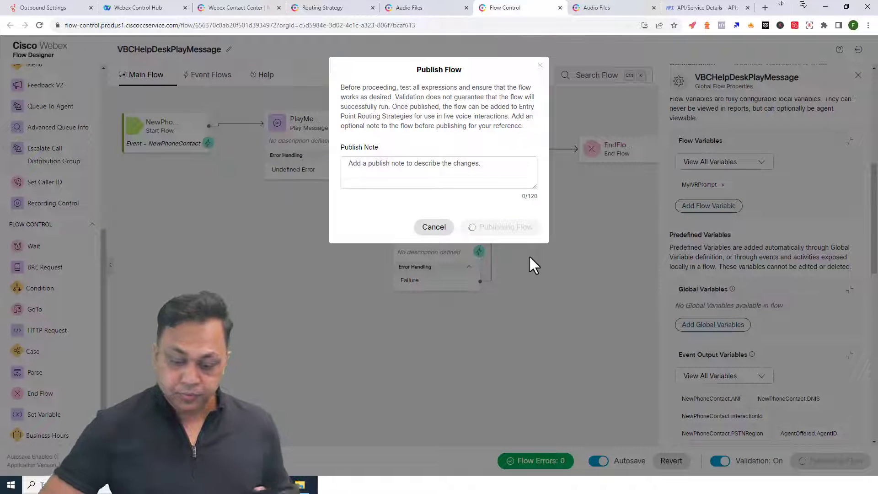
{"action": "left_click", "coordinate": [399, 291]}
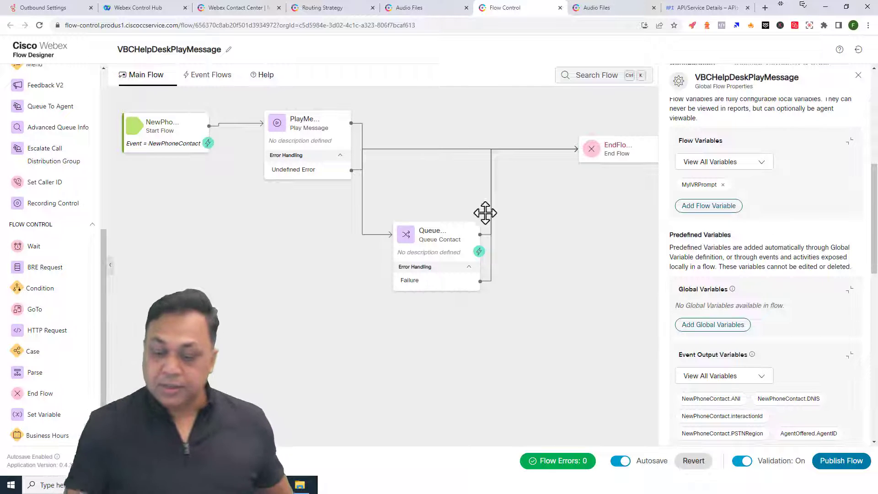
Check in the variable editor that MyIVRPrompt defaults to 12345, then reselect Play Message.
{"action": "left_click", "coordinate": [333, 165]}
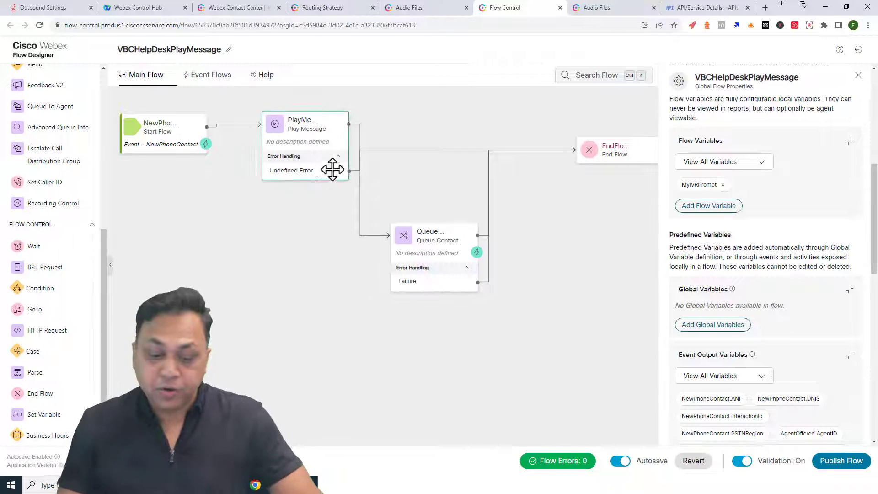
{"action": "scroll", "coordinate": [718, 334], "scroll_direction": "down", "scroll_amount": 1}
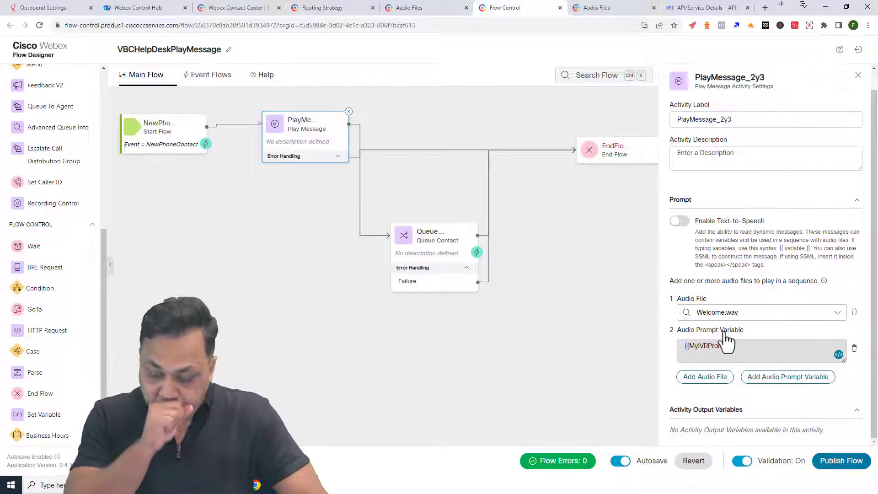
{"action": "left_click", "coordinate": [471, 336]}
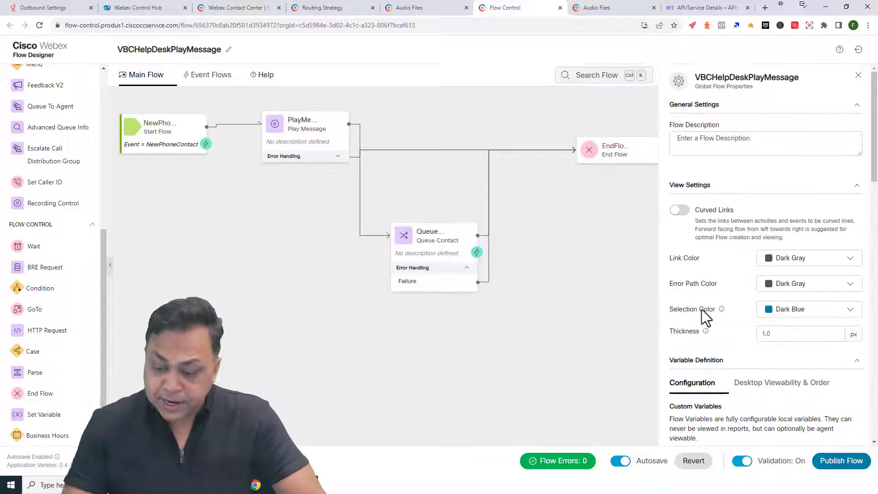
{"action": "scroll", "coordinate": [707, 322], "scroll_direction": "down", "scroll_amount": 5}
{"action": "scroll", "coordinate": [714, 325], "scroll_direction": "down", "scroll_amount": 1}
{"action": "mouse_move", "coordinate": [701, 283]}
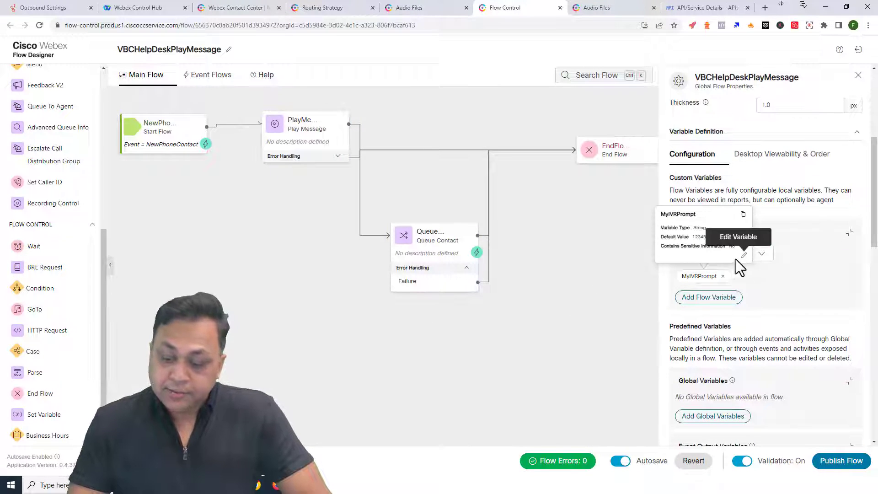
{"action": "left_click", "coordinate": [742, 256]}
{"action": "left_click", "coordinate": [484, 386]}
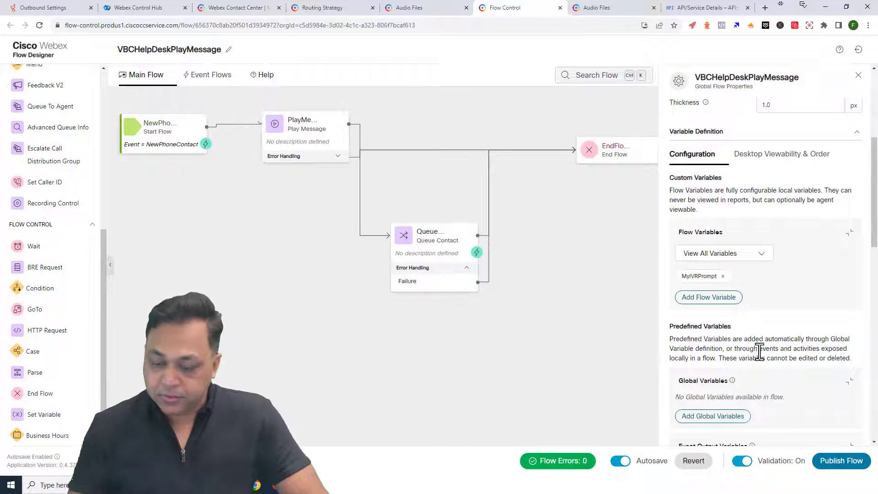
{"action": "scroll", "coordinate": [730, 346], "scroll_direction": "up", "scroll_amount": 5}
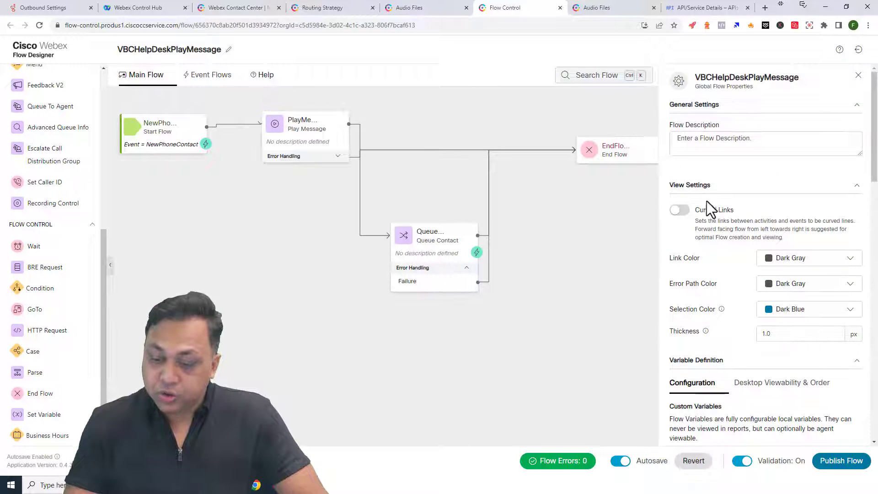
{"action": "left_click", "coordinate": [303, 133]}
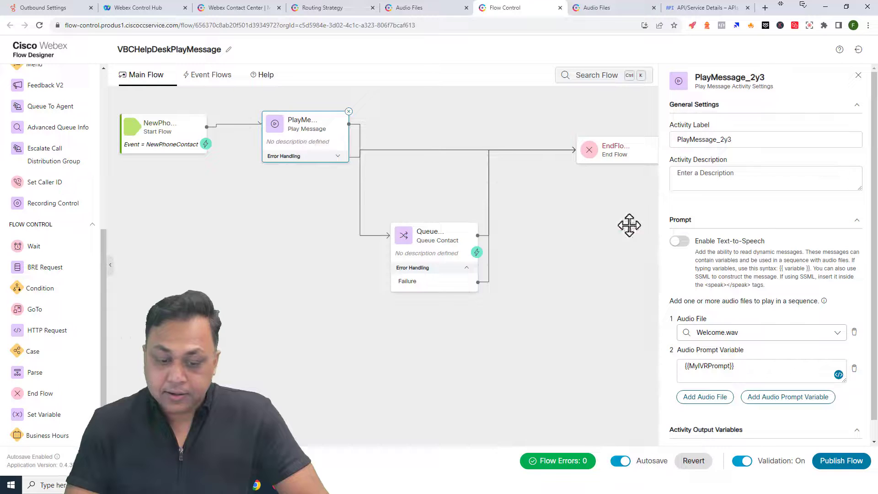
Enable text-to-speech on Play Message with Google Text to Speech Server and voice en-US-Standard-D.
{"action": "left_click", "coordinate": [680, 241]}
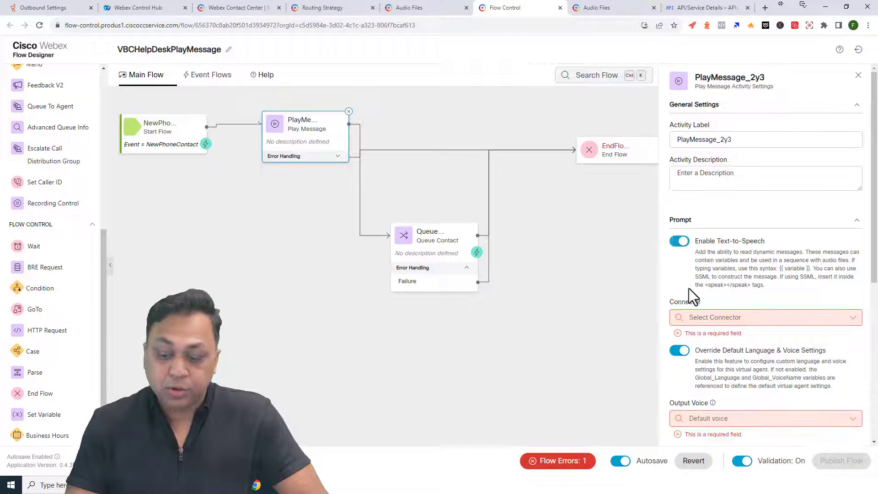
{"action": "left_click", "coordinate": [741, 317]}
{"action": "left_click", "coordinate": [729, 338]}
{"action": "scroll", "coordinate": [750, 286], "scroll_direction": "down", "scroll_amount": 1}
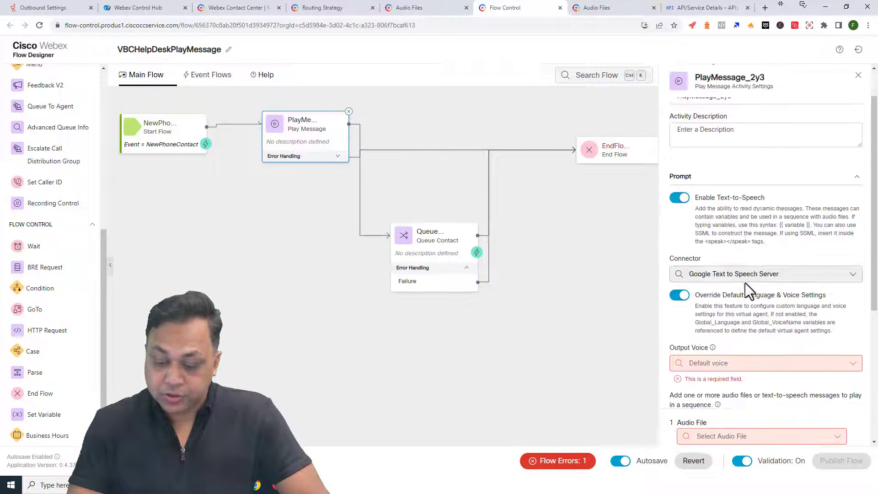
{"action": "scroll", "coordinate": [746, 282], "scroll_direction": "down", "scroll_amount": 2}
{"action": "left_click", "coordinate": [718, 269]}
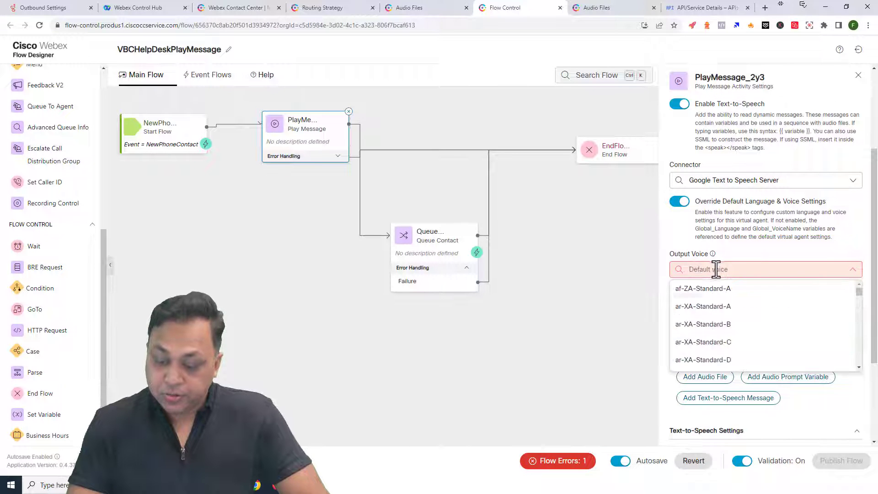
{"action": "scroll", "coordinate": [750, 341], "scroll_direction": "down", "scroll_amount": 10}
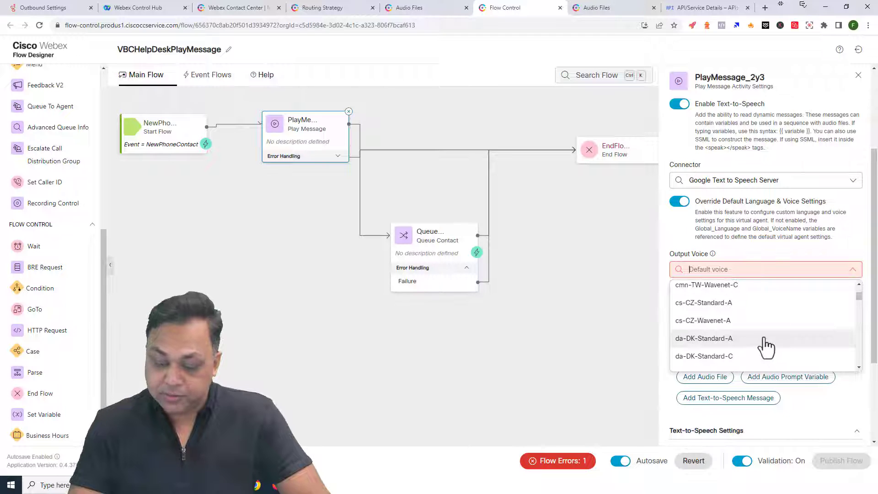
{"action": "type", "text": "en"}
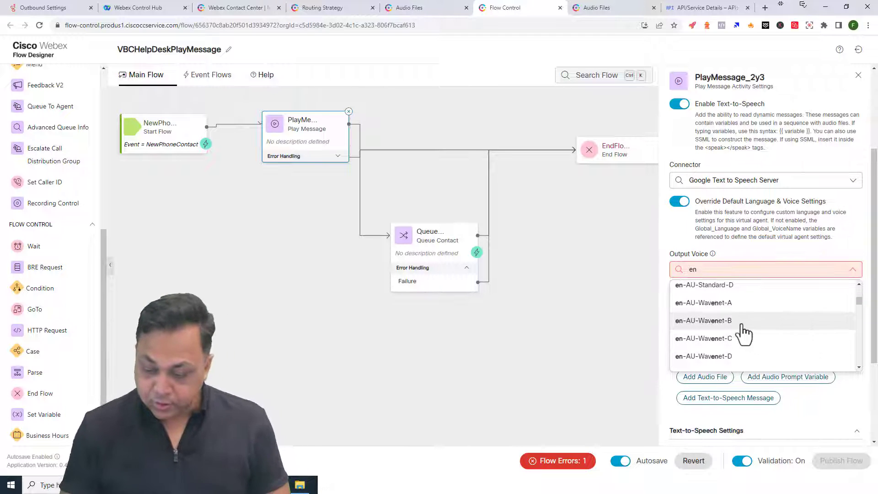
{"action": "type", "text": "-US"}
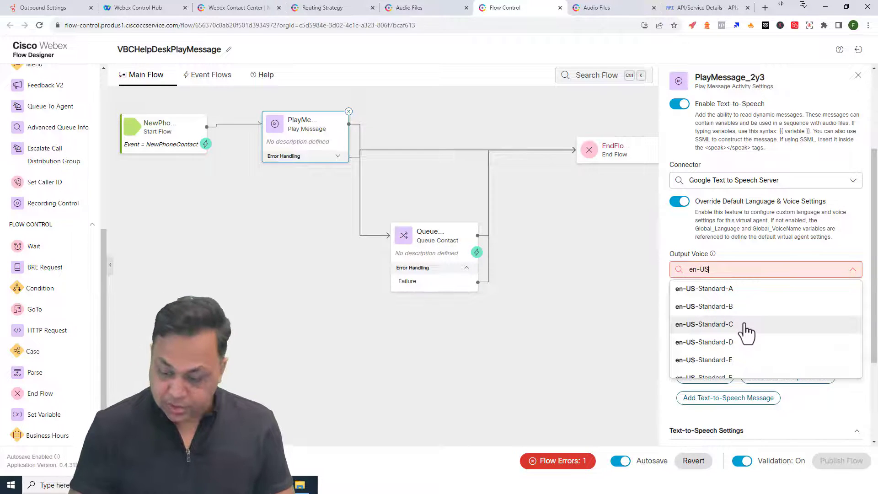
{"action": "left_click", "coordinate": [737, 342]}
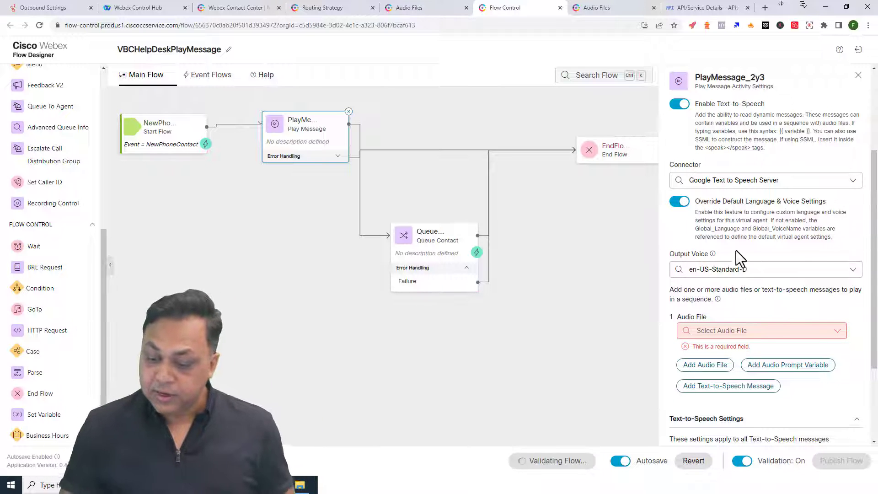
Duplicate the Play Message activity with copy and paste.
{"action": "left_click_drag", "start_coordinate": [769, 231], "coordinate": [795, 231]}
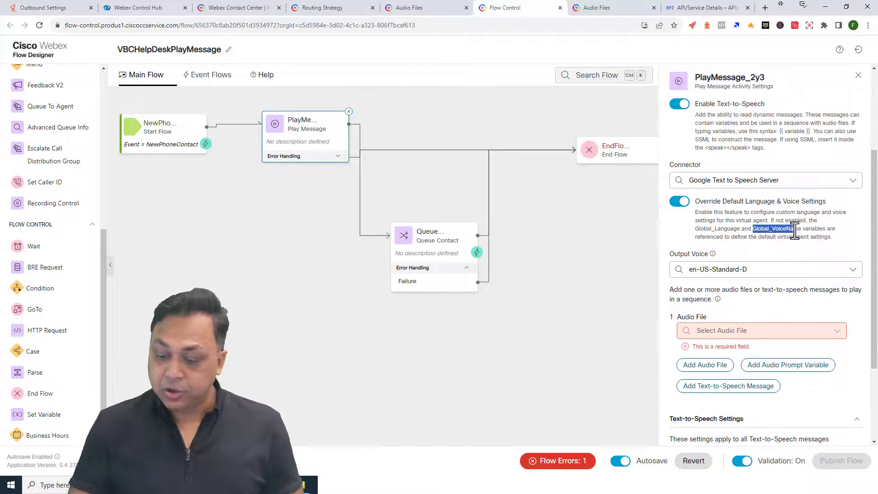
{"action": "left_click_drag", "start_coordinate": [765, 269], "coordinate": [764, 270]}
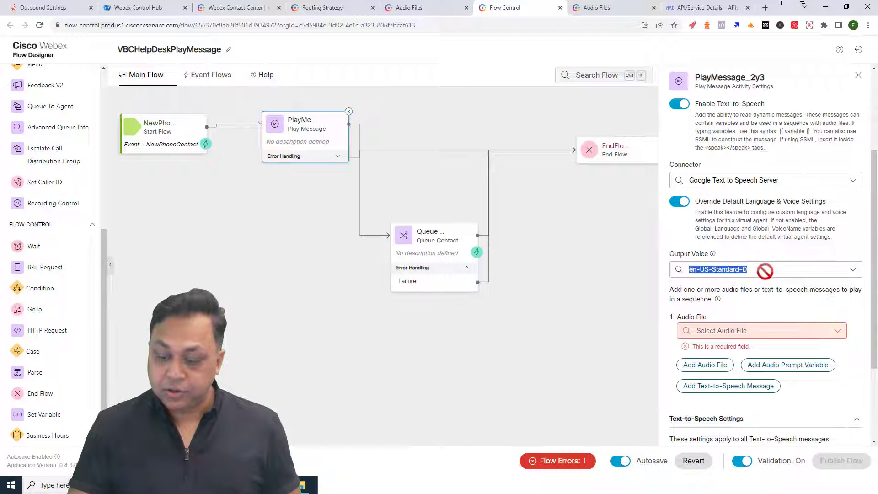
{"action": "key", "text": "ctrl+c"}
{"action": "key", "text": "ctrl+v"}
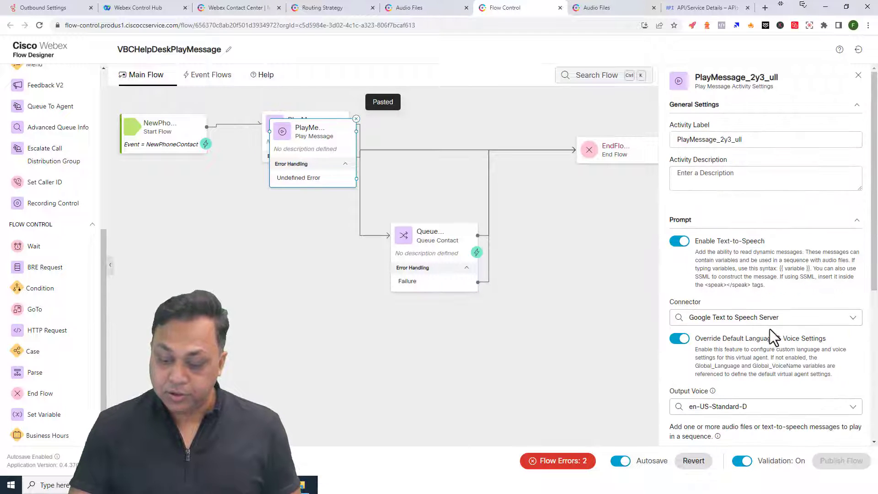
Choose Welcome.wav as the copied Play Message's first audio file.
{"action": "scroll", "coordinate": [769, 329], "scroll_direction": "down", "scroll_amount": 2}
{"action": "scroll", "coordinate": [755, 332], "scroll_direction": "down", "scroll_amount": 1}
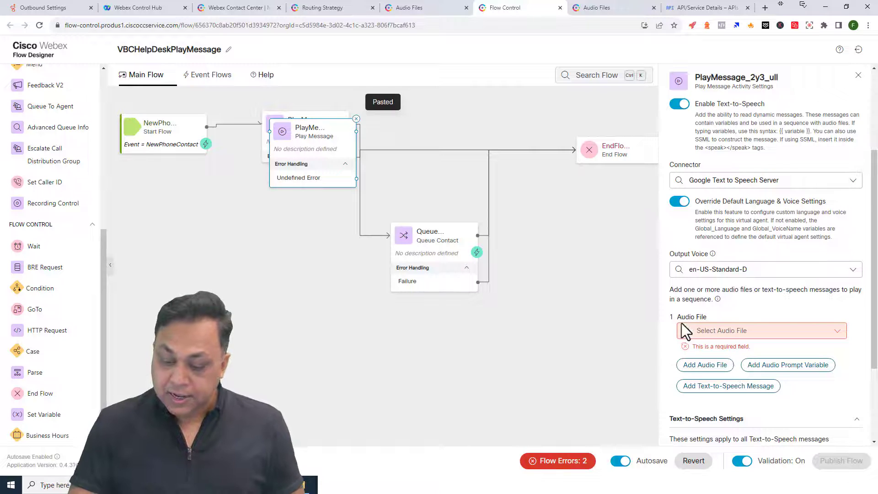
{"action": "left_click_drag", "start_coordinate": [682, 323], "coordinate": [729, 327]}
{"action": "left_click", "coordinate": [747, 330]}
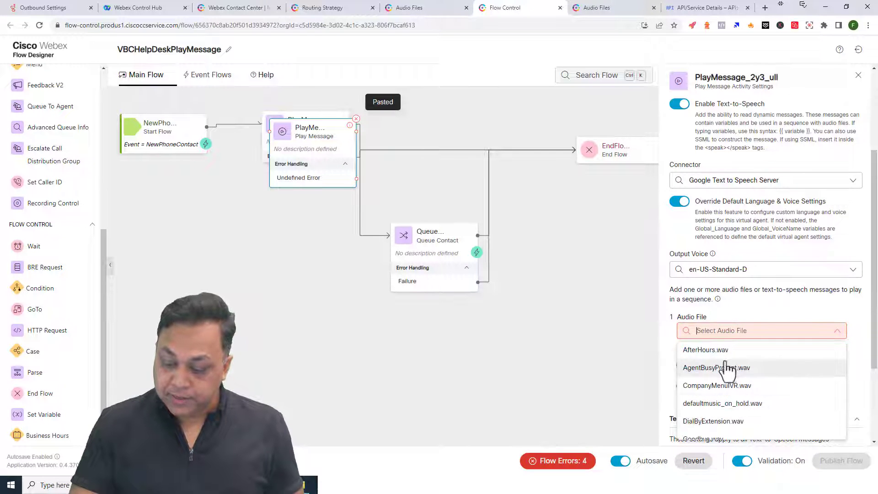
{"action": "left_click", "coordinate": [742, 311]}
{"action": "left_click", "coordinate": [734, 333]}
{"action": "scroll", "coordinate": [734, 398], "scroll_direction": "down", "scroll_amount": 3}
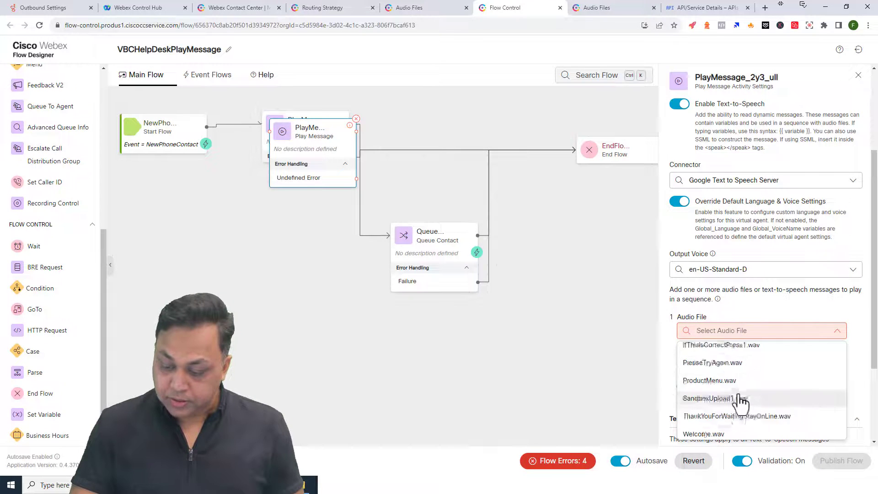
{"action": "left_click", "coordinate": [712, 414]}
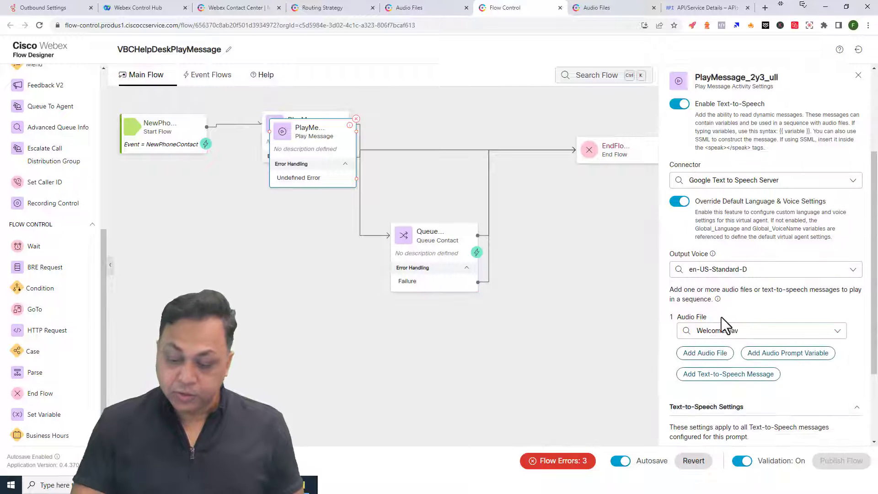
Add the text-to-speech line "You are about to hear product IVR" and a third audio slot.
{"action": "left_click", "coordinate": [716, 374]}
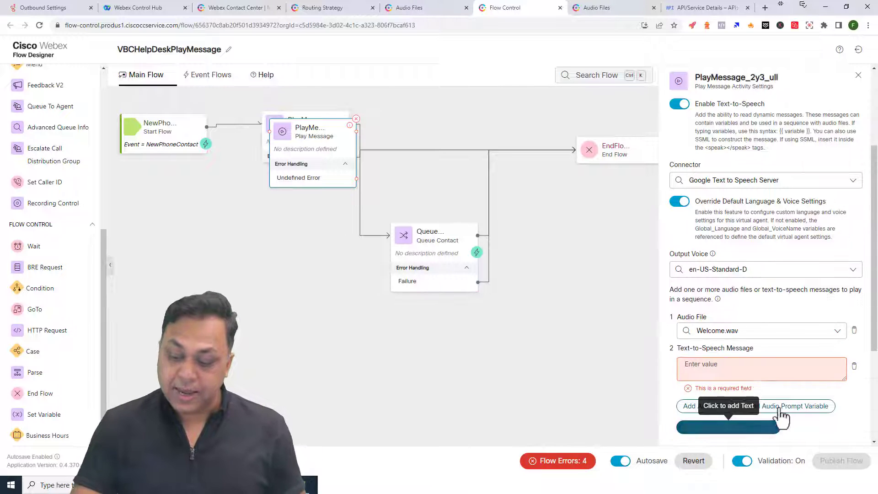
{"action": "left_click", "coordinate": [775, 362]}
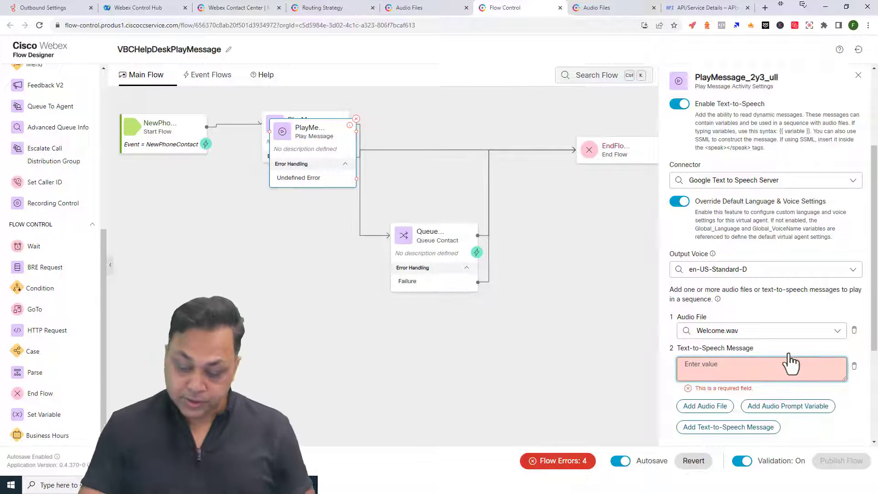
{"action": "type", "text": "You are about to hear"}
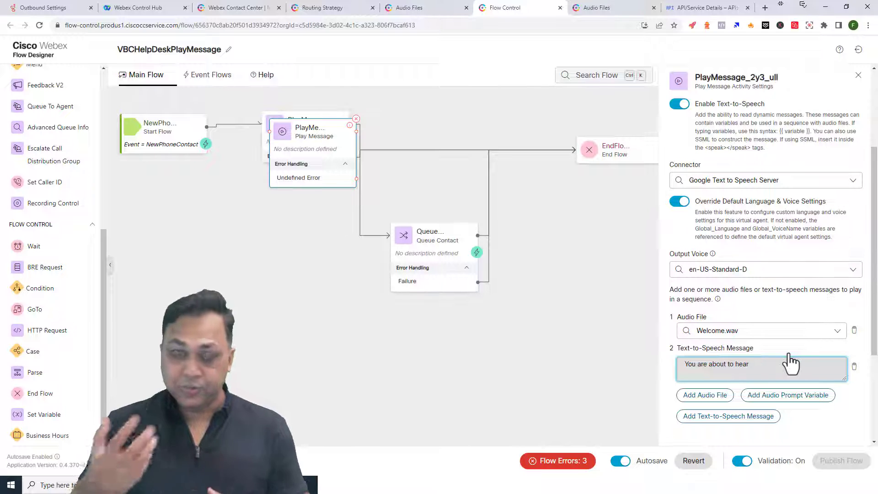
{"action": "left_click", "coordinate": [704, 395]}
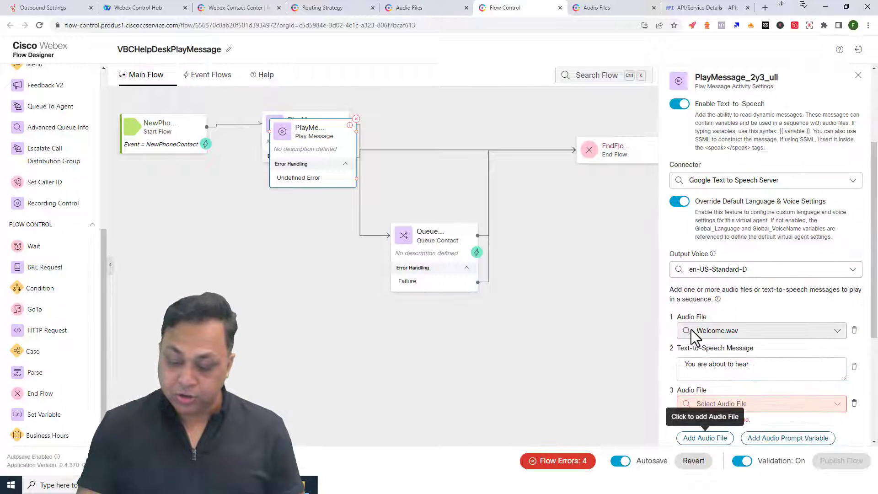
{"action": "scroll", "coordinate": [732, 334], "scroll_direction": "down", "scroll_amount": 3}
{"action": "left_click", "coordinate": [754, 270]}
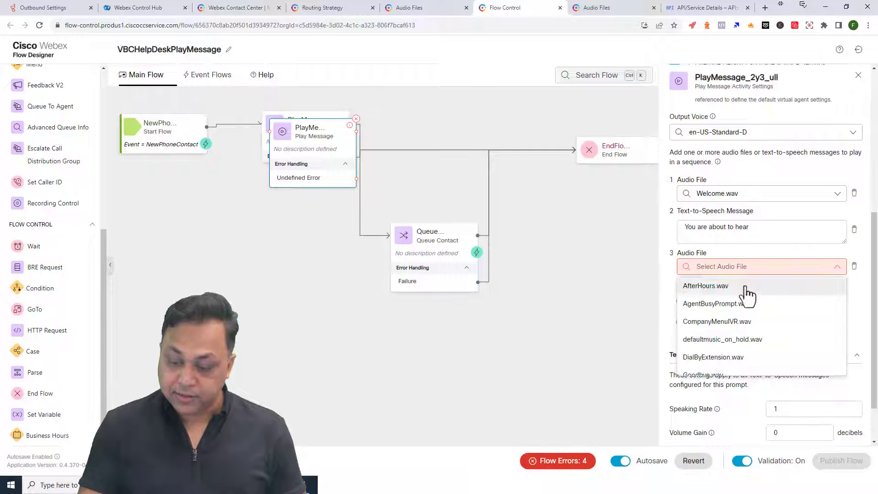
{"action": "left_click", "coordinate": [771, 235]}
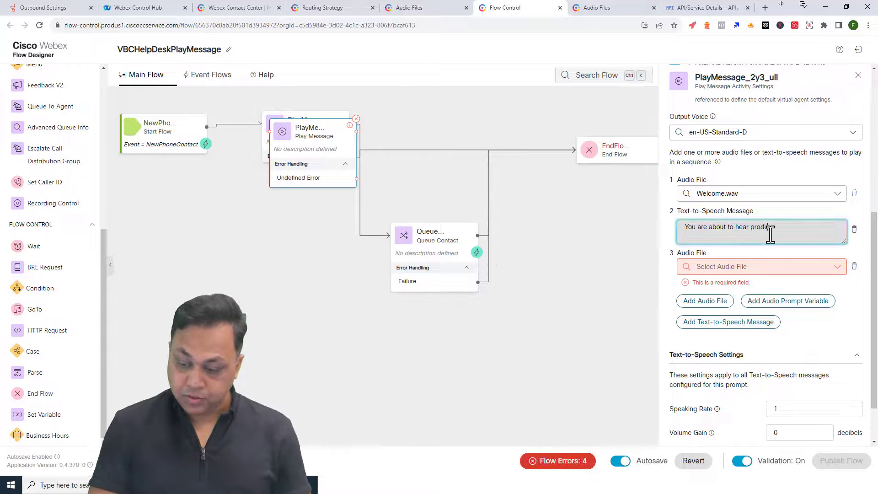
{"action": "type", "text": "product IVR"}
Set the third audio file to ProductMenu.wav and reselect the duplicate node.
{"action": "left_click", "coordinate": [728, 266]}
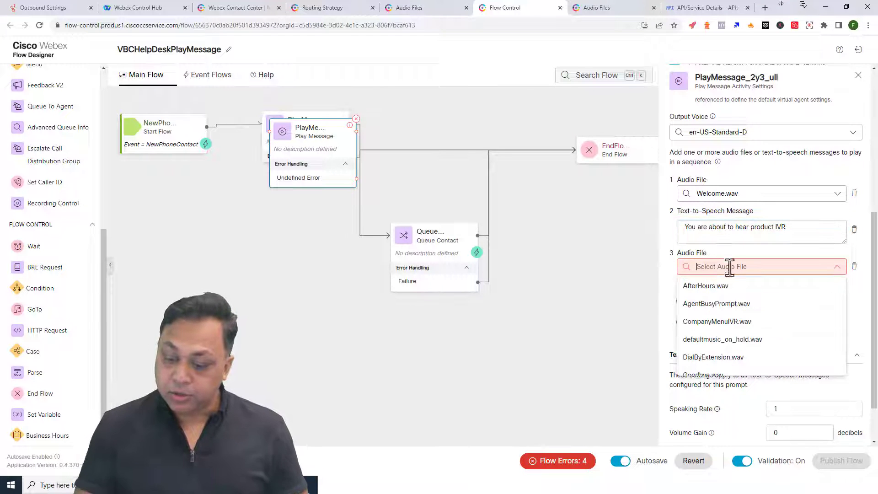
{"action": "scroll", "coordinate": [754, 336], "scroll_direction": "down", "scroll_amount": 1}
{"action": "scroll", "coordinate": [754, 341], "scroll_direction": "down", "scroll_amount": 2}
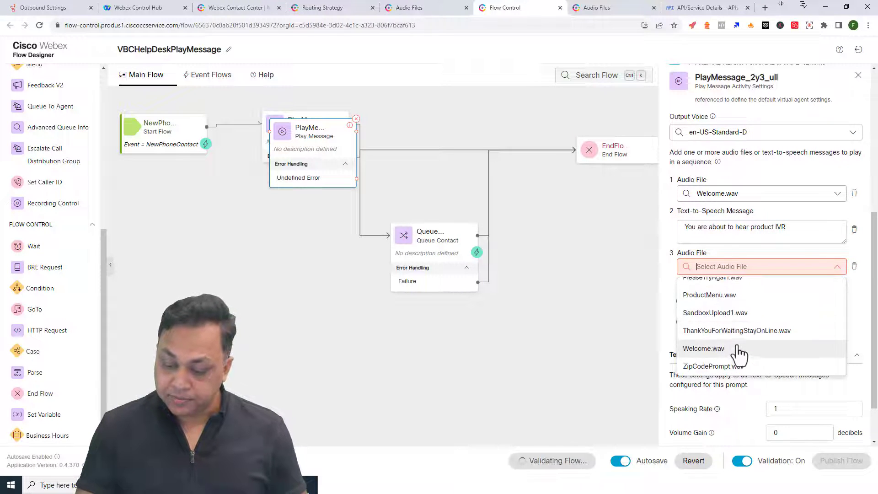
{"action": "left_click", "coordinate": [723, 300]}
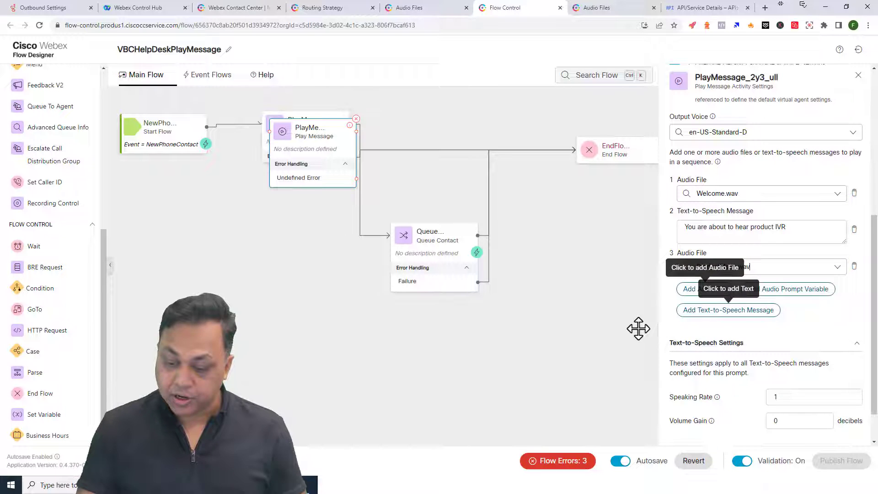
{"action": "left_click", "coordinate": [617, 319]}
{"action": "left_click", "coordinate": [298, 125]}
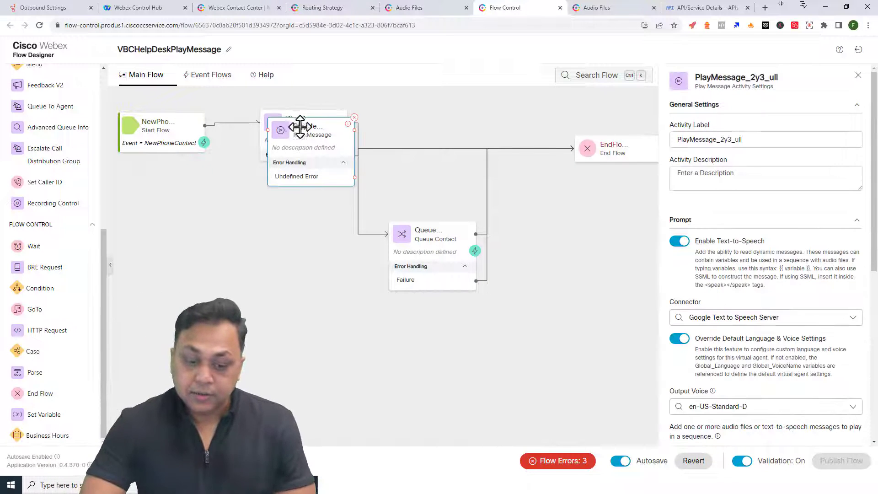
Drag the duplicate Play Message off the original, delete it, and select the original.
{"action": "left_click_drag", "start_coordinate": [298, 124], "coordinate": [304, 188]}
{"action": "left_click", "coordinate": [355, 182]}
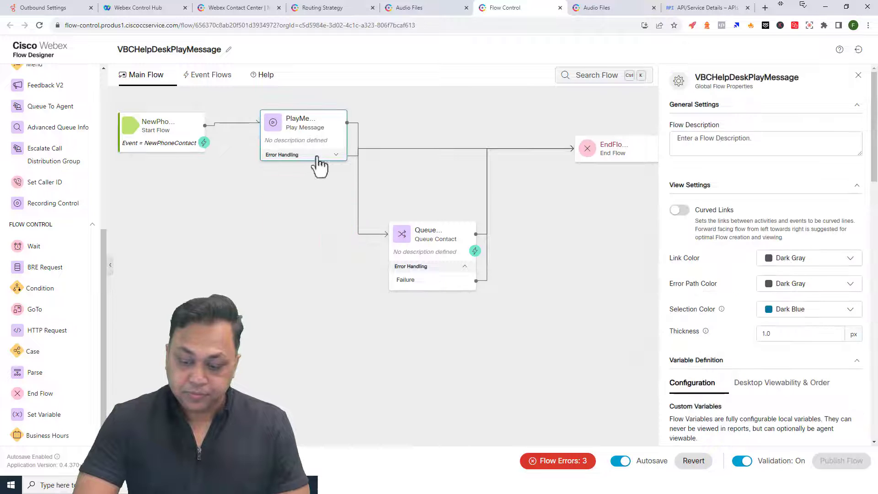
{"action": "left_click", "coordinate": [316, 149]}
{"action": "scroll", "coordinate": [790, 332], "scroll_direction": "down", "scroll_amount": 4}
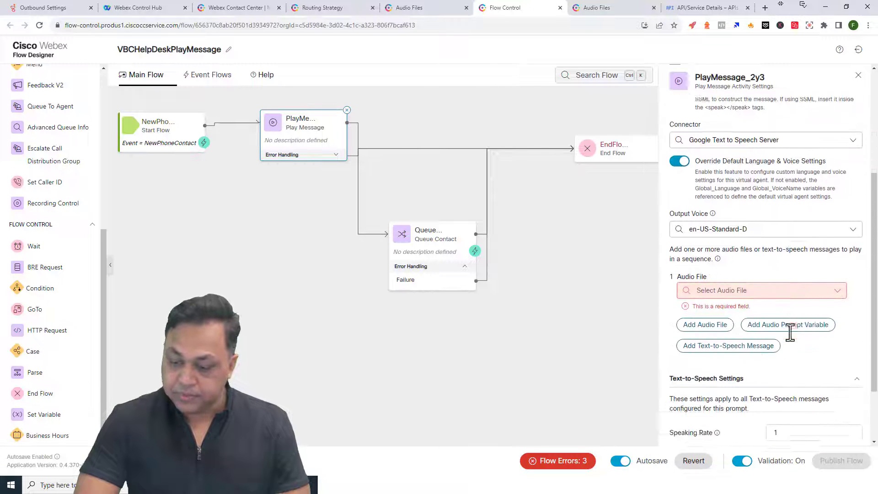
Play Welcome.wav first, then the text-to-speech line 'You are about to hear Product IVR'.
{"action": "left_click", "coordinate": [821, 288]}
{"action": "scroll", "coordinate": [786, 329], "scroll_direction": "down", "scroll_amount": 5}
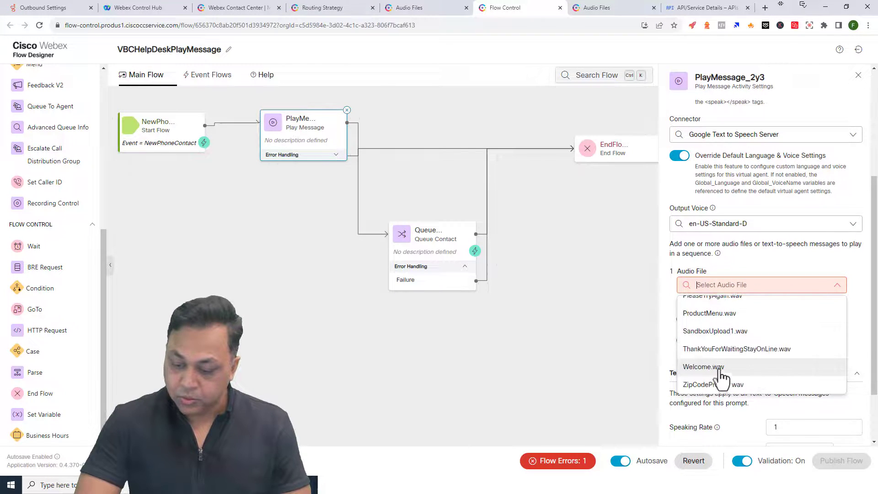
{"action": "left_click", "coordinate": [719, 366]}
{"action": "left_click", "coordinate": [725, 330]}
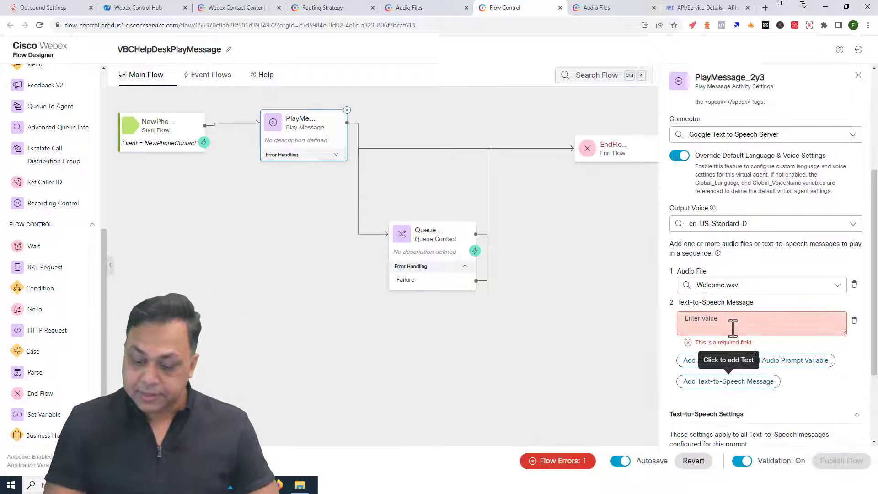
{"action": "left_click", "coordinate": [732, 319]}
{"action": "type", "text": "You are "}
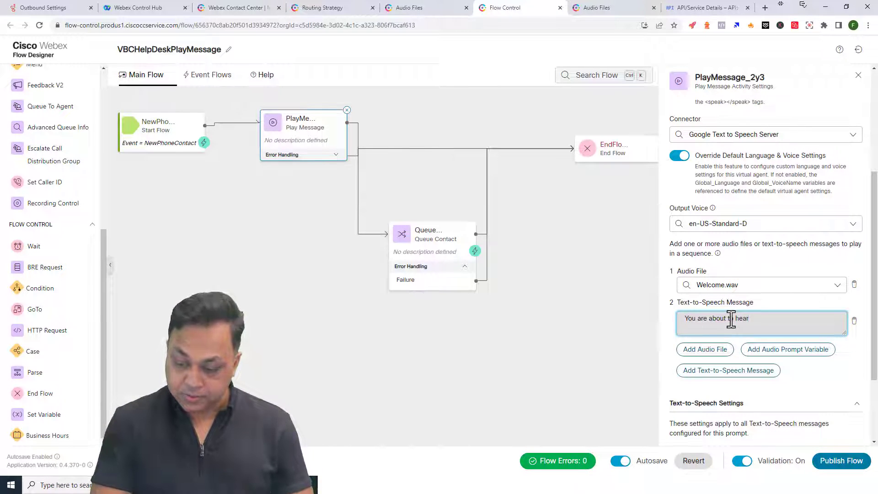
{"action": "type", "text": "about to hear "}
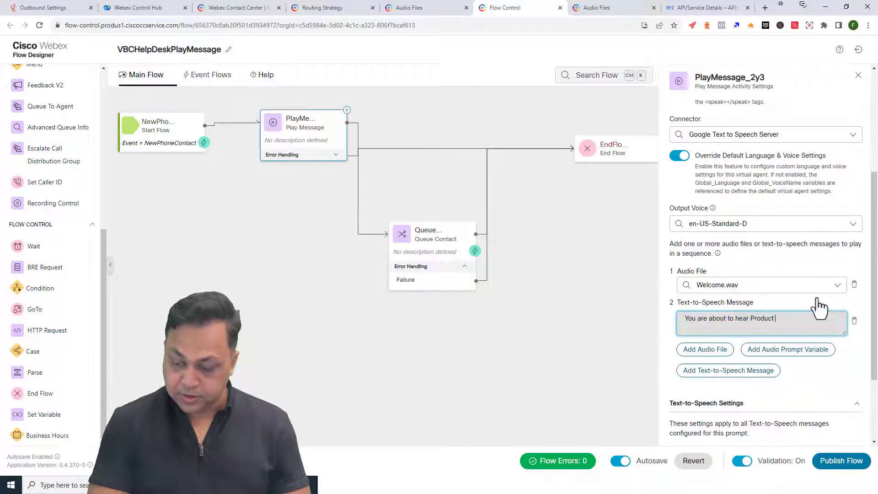
{"action": "type", "text": "Product IVR"}
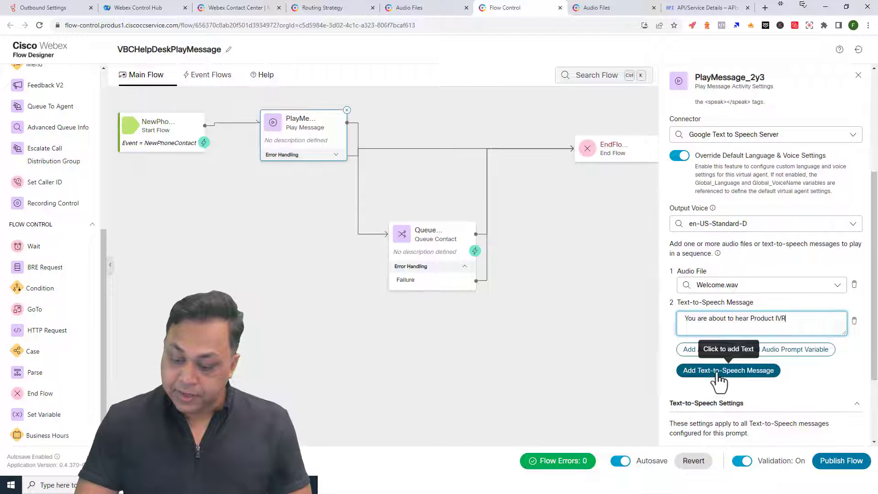
Add ProductMenu.wav as the third audio file in the Play Message sequence.
{"action": "left_click", "coordinate": [692, 355]}
{"action": "left_click", "coordinate": [782, 359]}
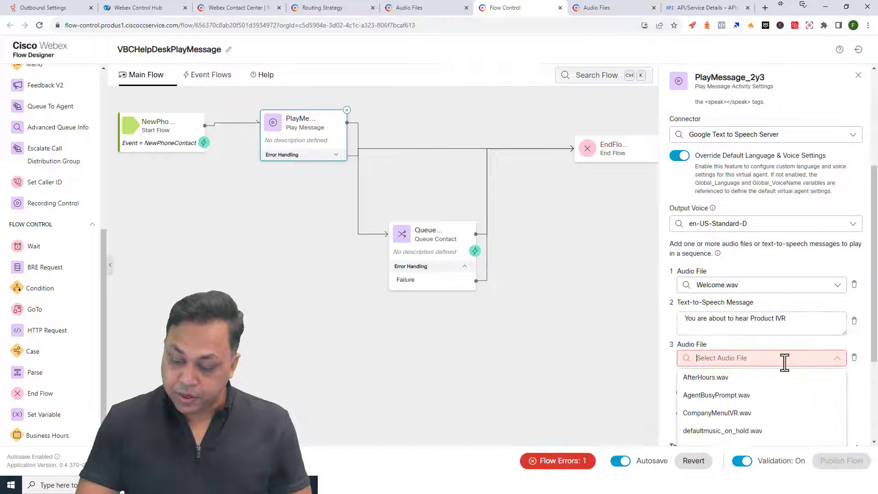
{"action": "scroll", "coordinate": [755, 431], "scroll_direction": "down", "scroll_amount": 1}
{"action": "scroll", "coordinate": [750, 435], "scroll_direction": "down", "scroll_amount": 4}
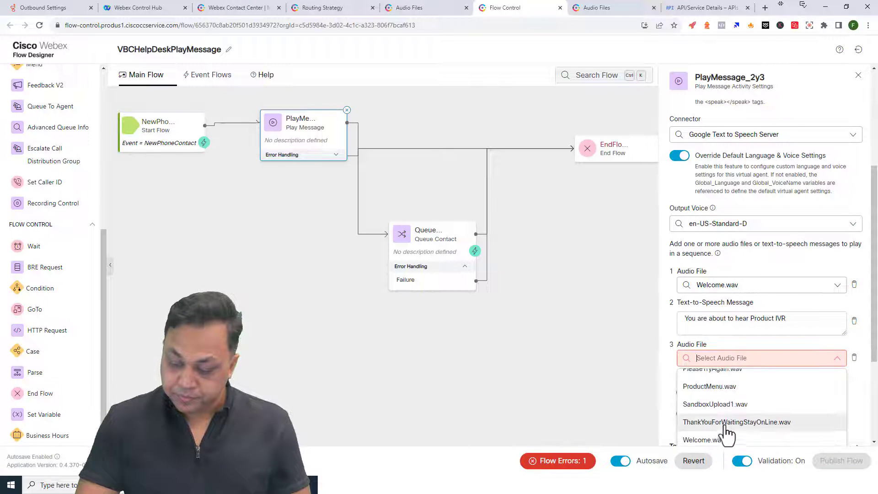
{"action": "left_click", "coordinate": [723, 386]}
{"action": "left_click", "coordinate": [599, 386]}
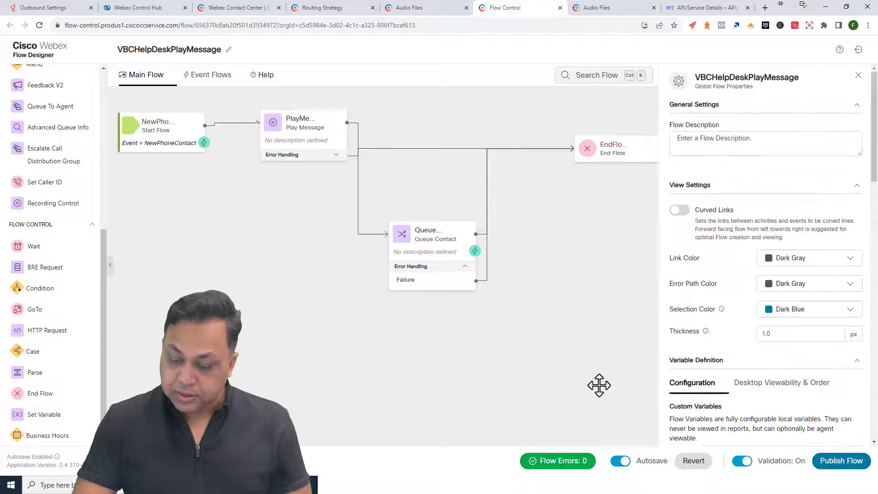
Review the Play Message settings, publish VBCHelpDeskPlayMessage, and return to the flow canvas.
{"action": "left_click", "coordinate": [332, 157]}
{"action": "scroll", "coordinate": [774, 372], "scroll_direction": "down", "scroll_amount": 8}
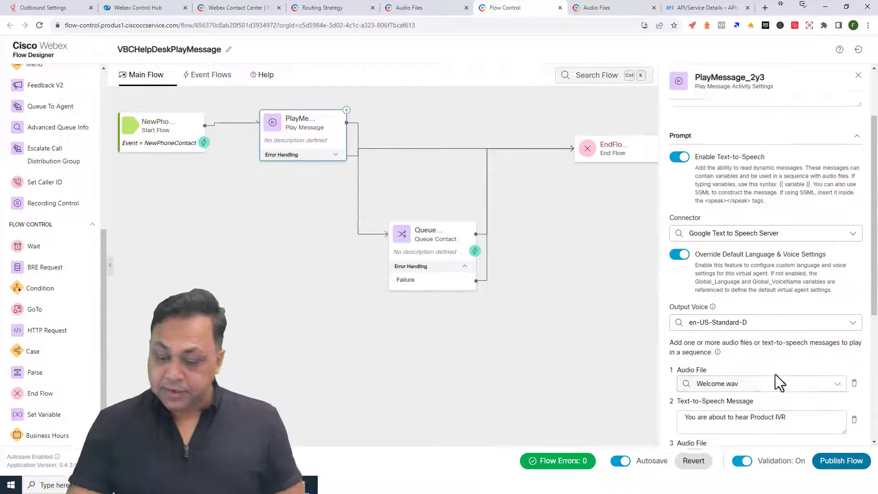
{"action": "left_click", "coordinate": [841, 460]}
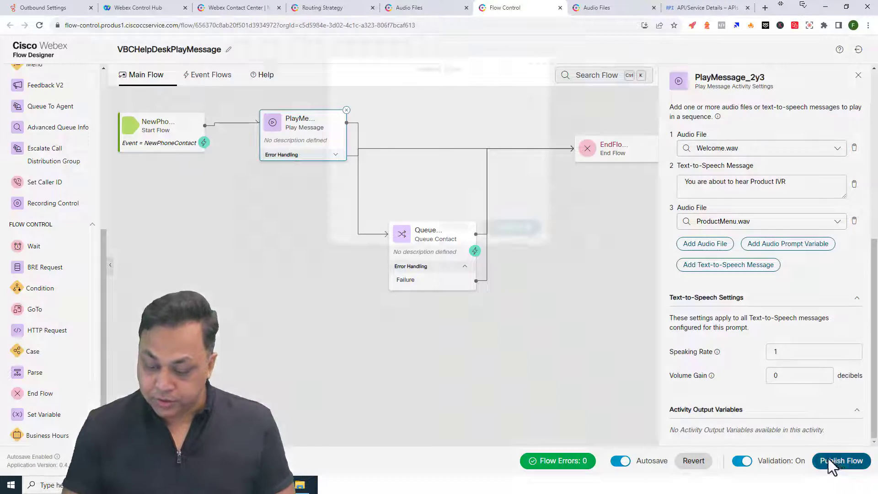
{"action": "left_click", "coordinate": [501, 226]}
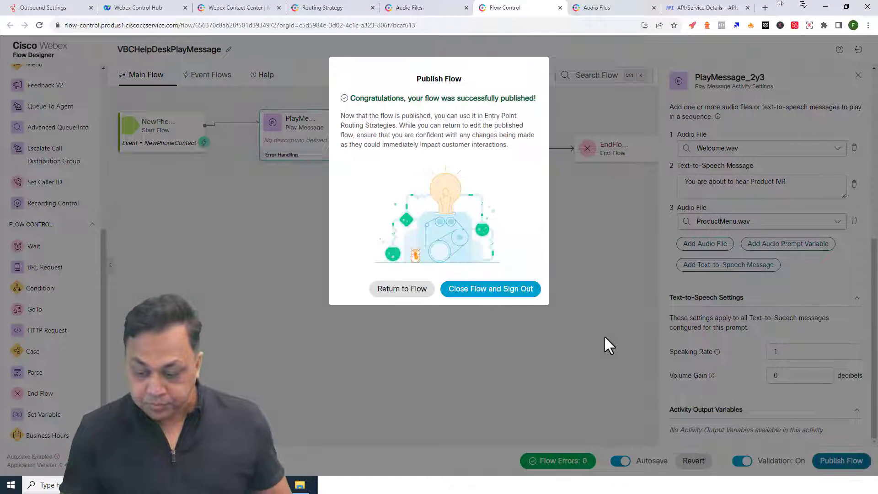
{"action": "left_click", "coordinate": [409, 291]}
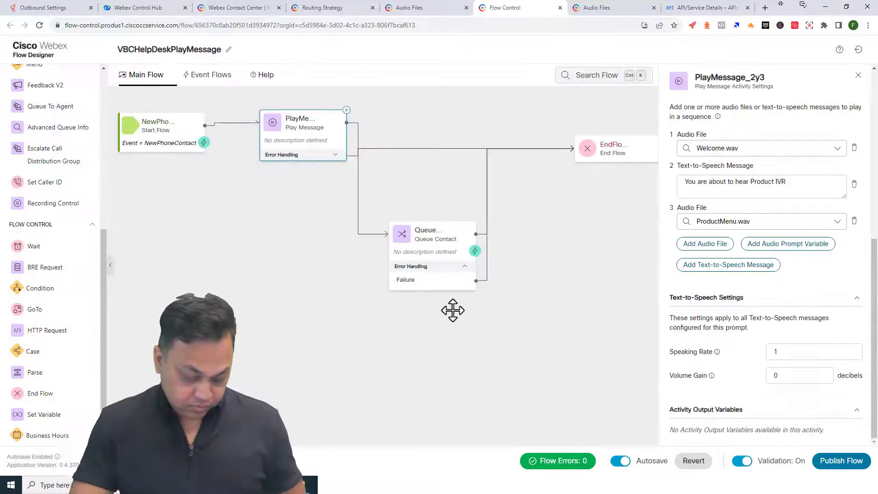
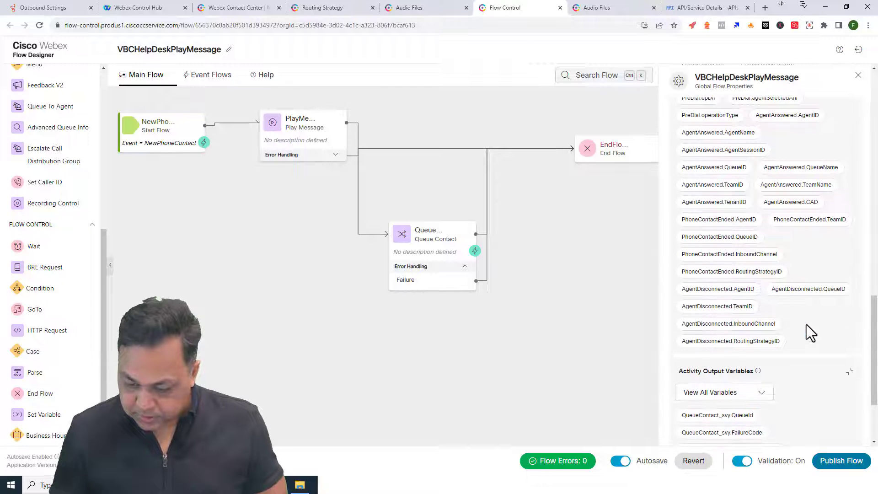
{"action": "scroll", "coordinate": [808, 323], "scroll_direction": "down", "scroll_amount": 2}
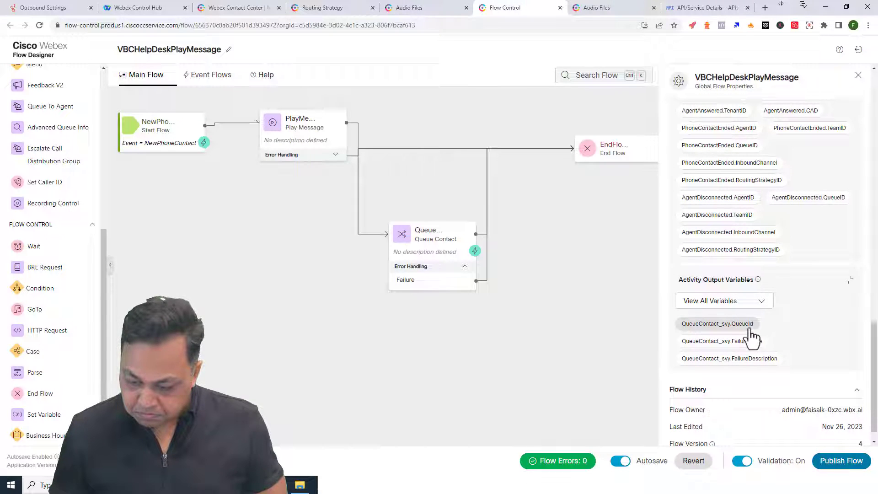
Copy QueueContact_svy.QueueId and bring up the Play Message settings showing Welcome.wav.
{"action": "mouse_move", "coordinate": [705, 326]}
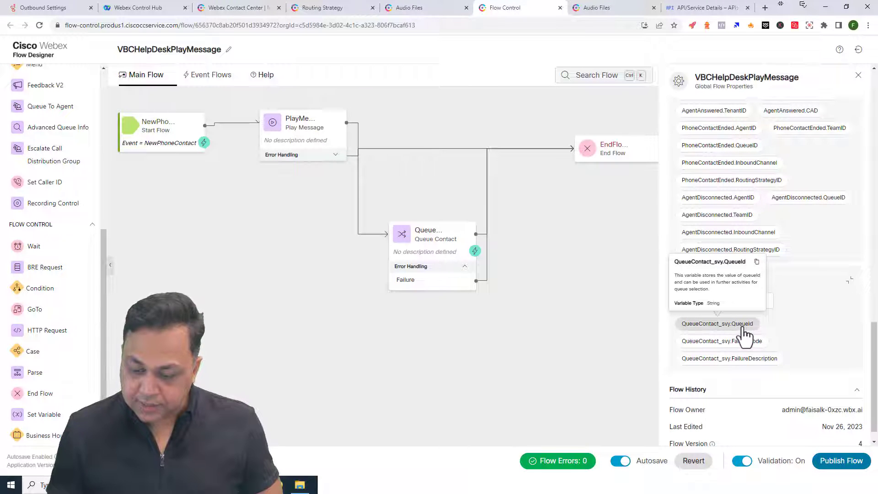
{"action": "left_click", "coordinate": [757, 262]}
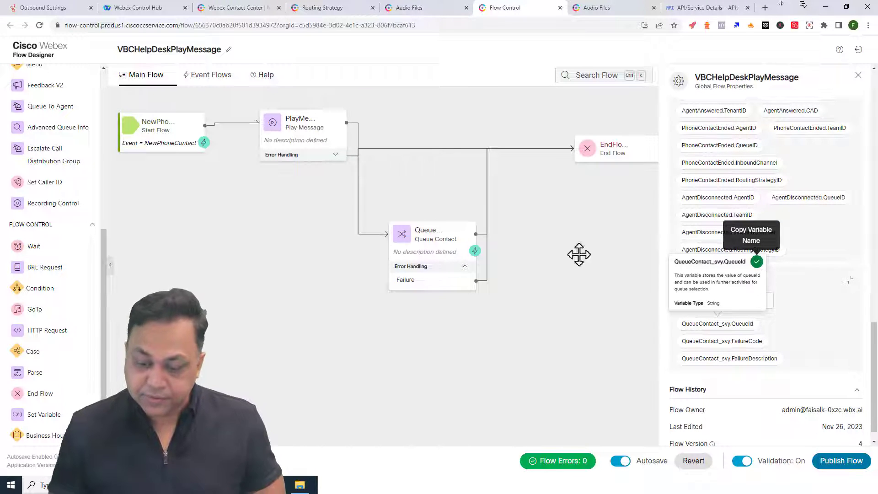
{"action": "left_click", "coordinate": [290, 143]}
{"action": "scroll", "coordinate": [782, 316], "scroll_direction": "down", "scroll_amount": 4}
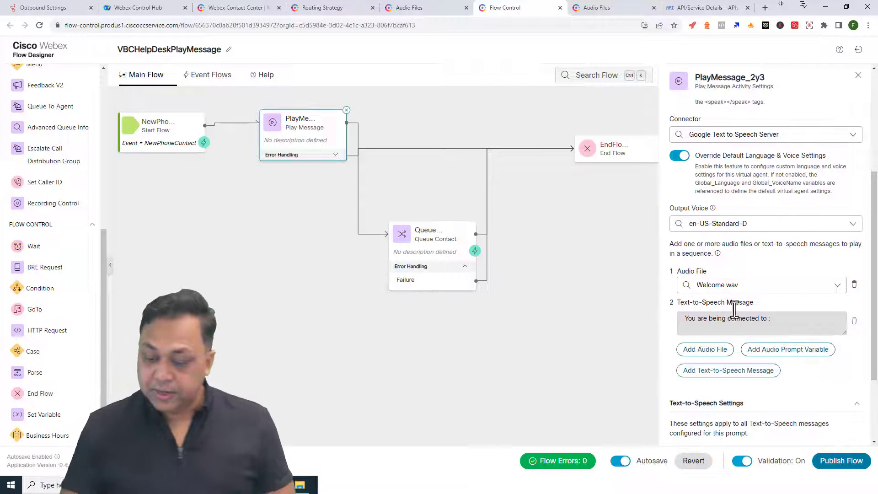
Edit the Text-to-Speech Message to end with 'Queue ID: {{QueueContact_svy.QueueId}}'.
{"action": "scroll", "coordinate": [741, 297], "scroll_direction": "down", "scroll_amount": 3}
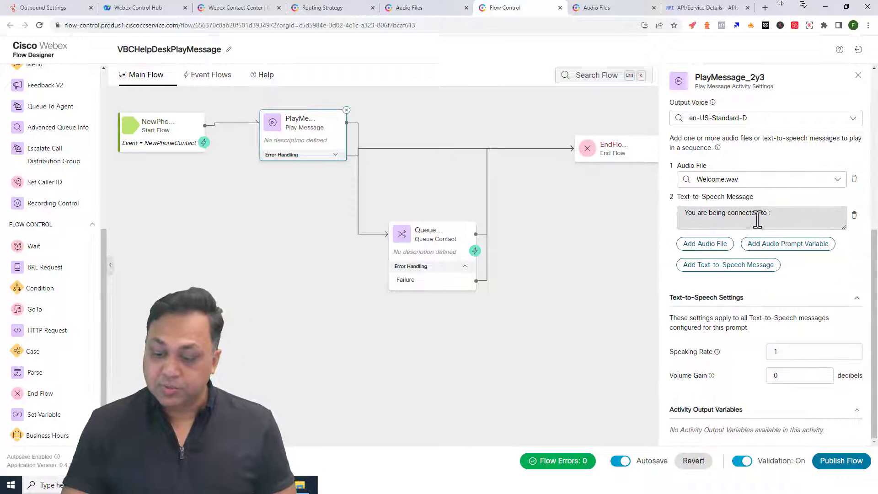
{"action": "left_click", "coordinate": [786, 216]}
{"action": "key", "text": "BackSpace"}
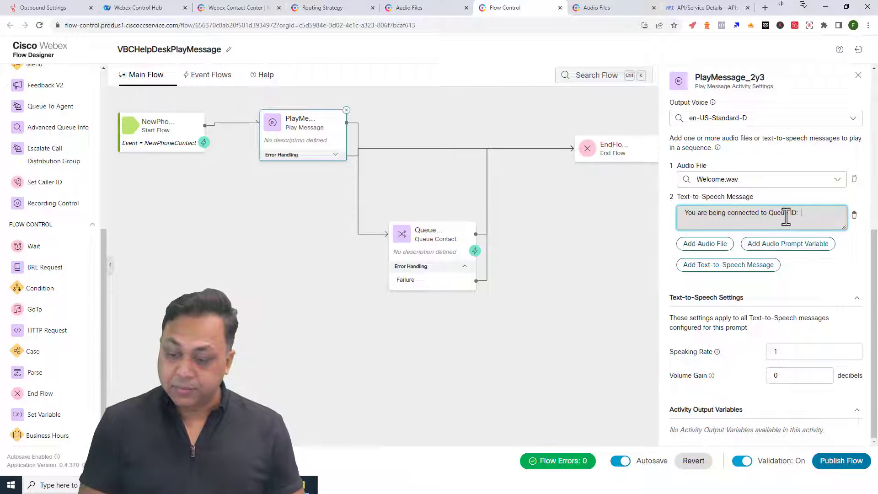
{"action": "key", "text": "ctrl+v"}
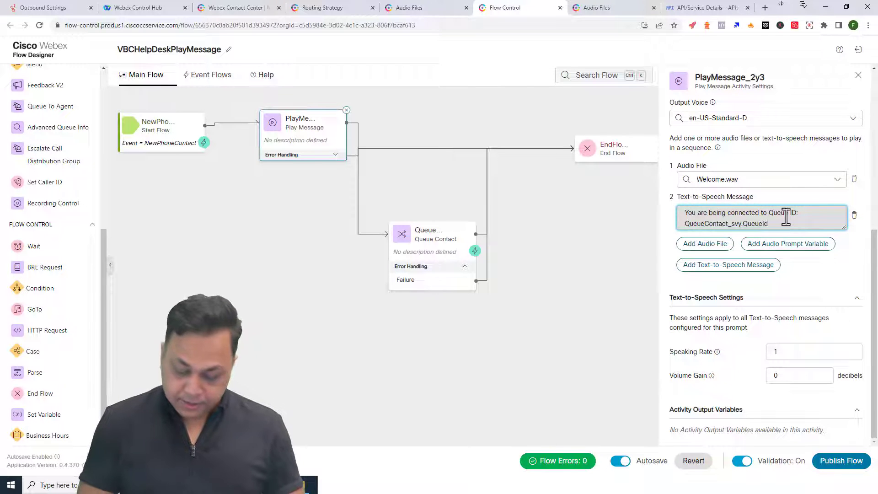
{"action": "type", "text": "{{"}
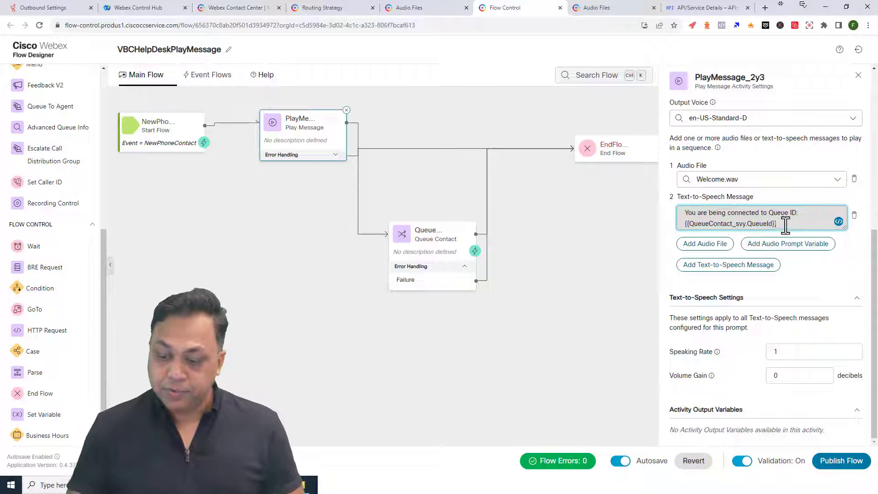
Copy the speech message into Notepad, then show the NewPhoneContact start activity's variables.
{"action": "key", "text": "ctrl+a"}
{"action": "key", "text": "alt+Tab"}
{"action": "key", "text": "ctrl+a"}
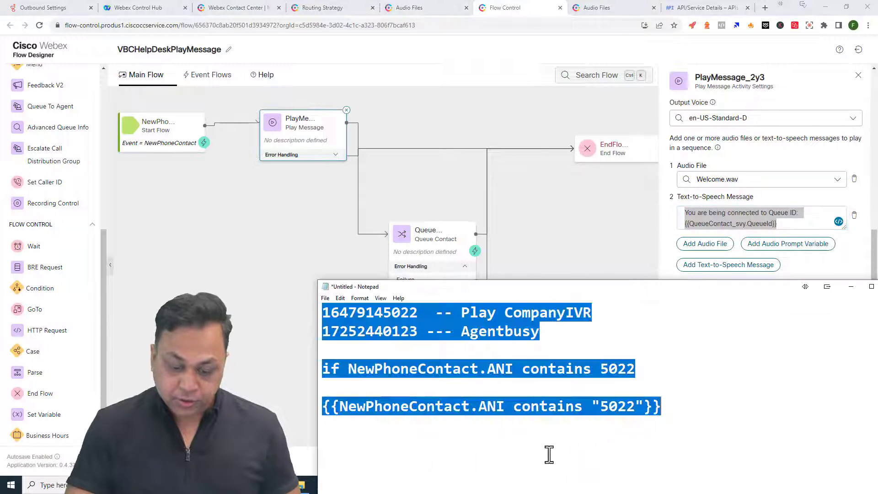
{"action": "key", "text": "ctrl+v"}
{"action": "left_click_drag", "start_coordinate": [331, 315], "coordinate": [621, 316]}
{"action": "left_click_drag", "start_coordinate": [476, 373], "coordinate": [471, 371]}
{"action": "left_click", "coordinate": [502, 333]}
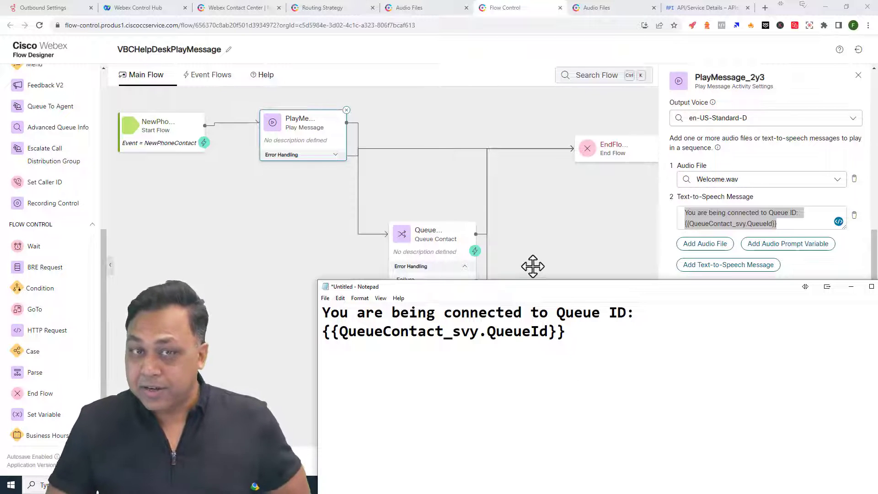
{"action": "left_click", "coordinate": [304, 155]}
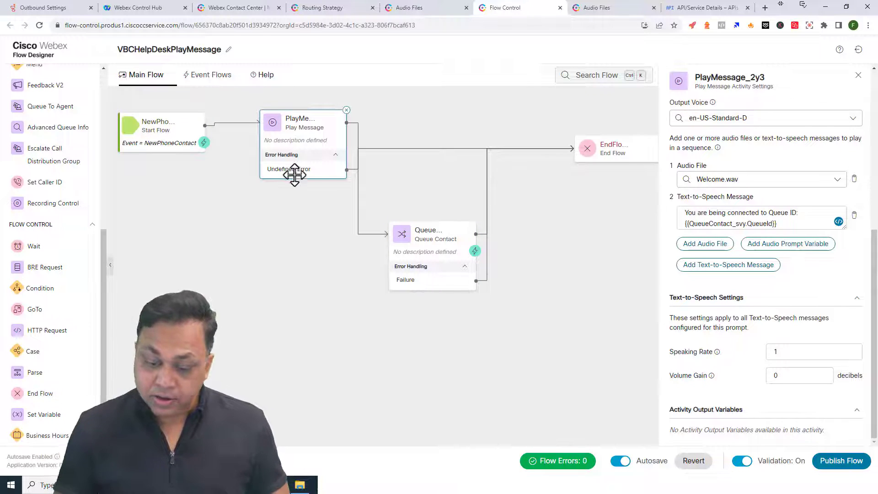
{"action": "left_click", "coordinate": [153, 128]}
Copy NewPhoneContact.ANI and replace the Play Message speech with 'The Caller ID is: {{NewPhoneContact.ANI}}'.
{"action": "mouse_move", "coordinate": [712, 286]}
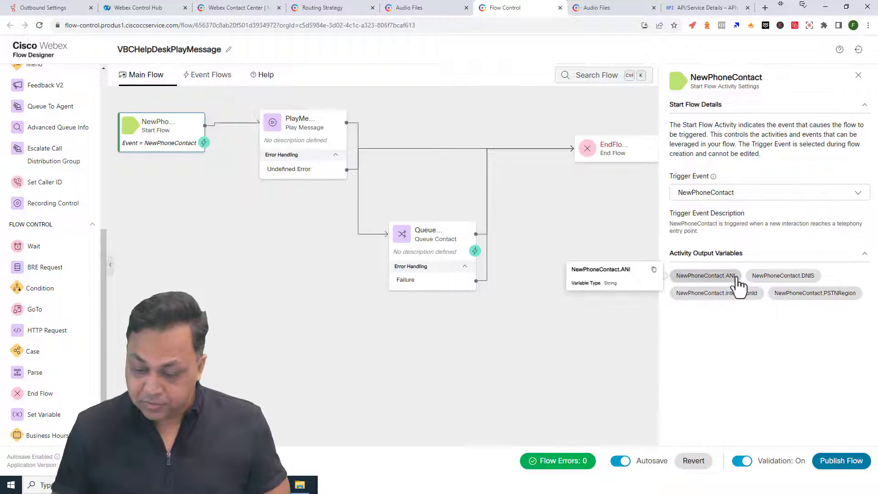
{"action": "left_click", "coordinate": [654, 269]}
{"action": "left_click", "coordinate": [303, 126]}
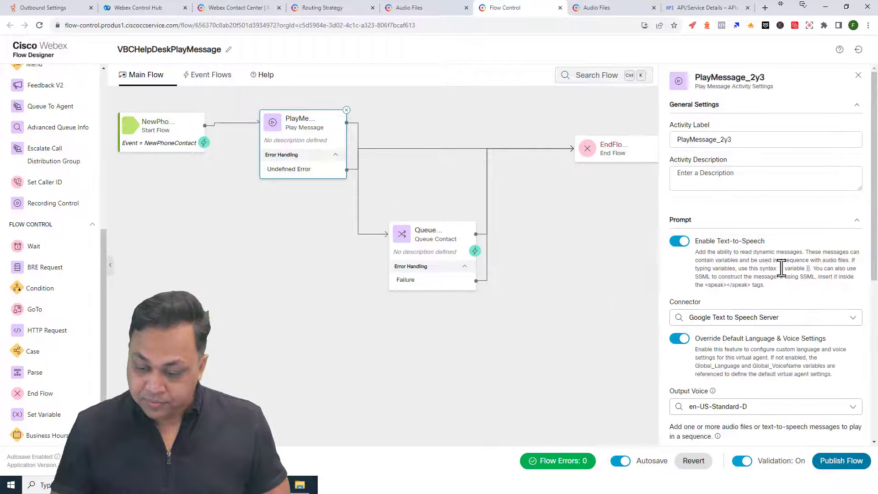
{"action": "scroll", "coordinate": [777, 321], "scroll_direction": "down", "scroll_amount": 4}
{"action": "triple_click", "coordinate": [795, 333]}
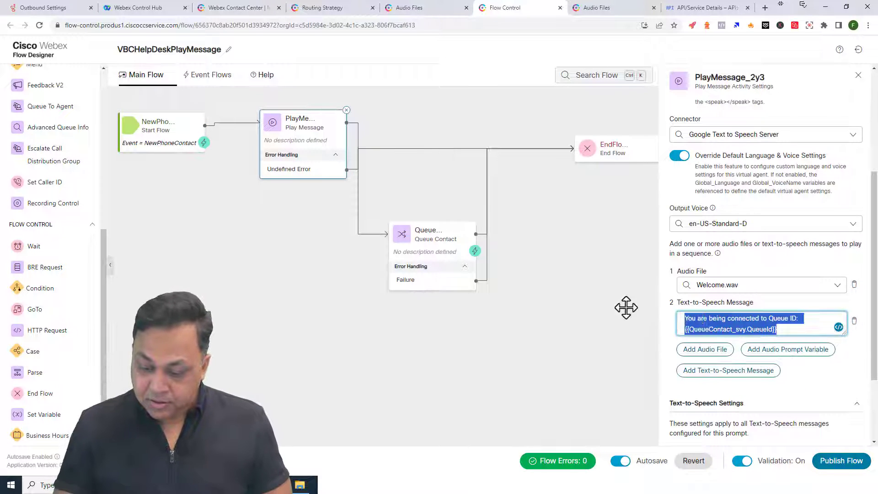
{"action": "type", "text": "The Caller ID is"}
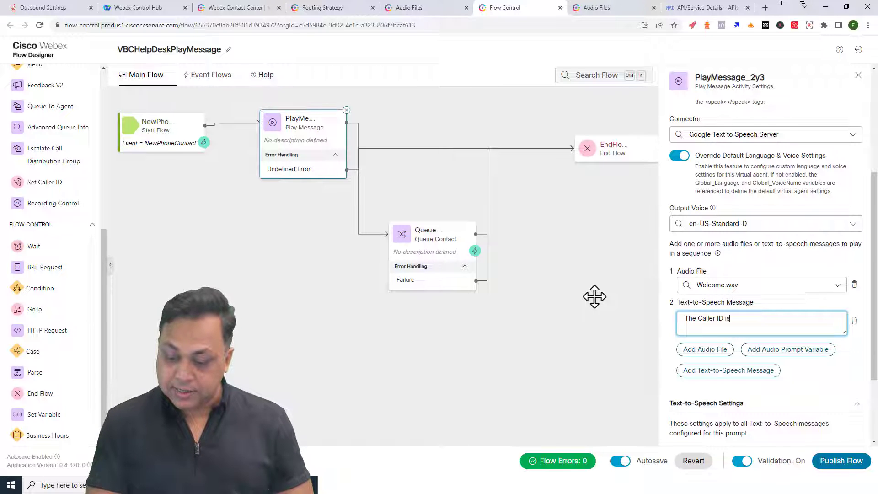
{"action": "type", "text": ":"}
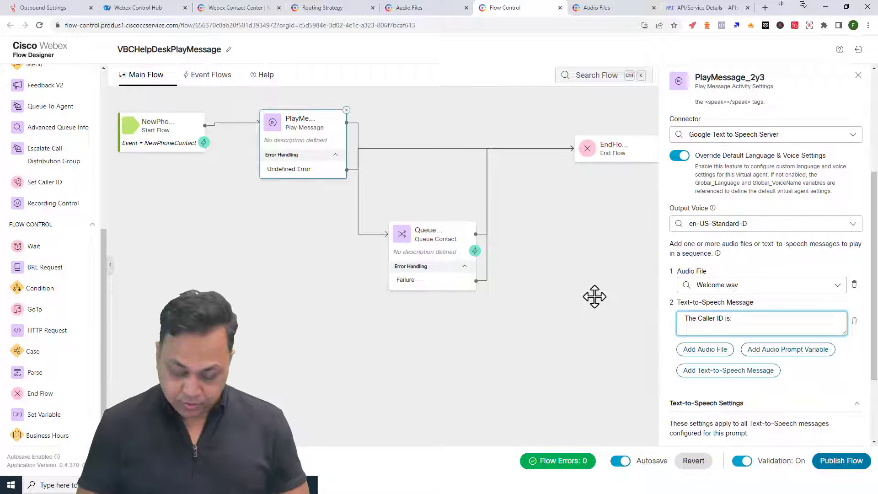
{"action": "type", "text": " {{NewPhoneContact.ANI"}
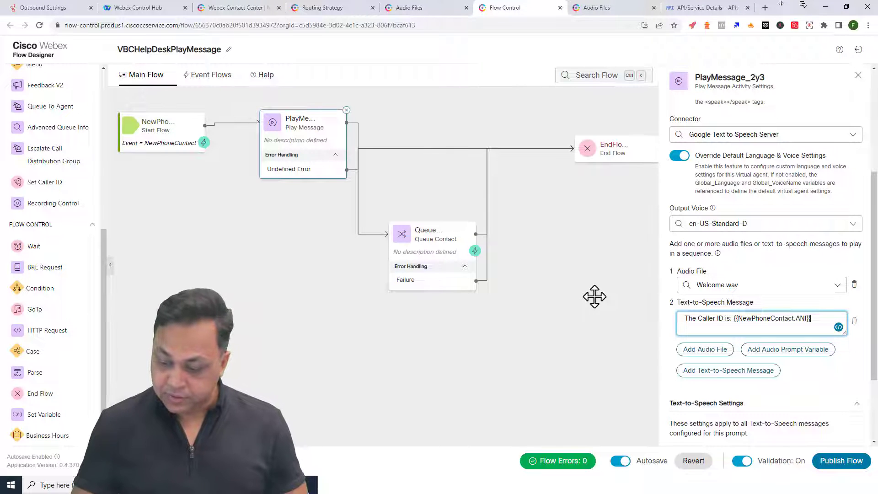
Copy the caller ID message into Notepad and return to the flow's global properties.
{"action": "key", "text": "ctrl+a"}
{"action": "key", "text": "ctrl+c"}
{"action": "left_click", "coordinate": [494, 484]}
{"action": "key", "text": "ctrl+a"}
{"action": "key", "text": "ctrl+v"}
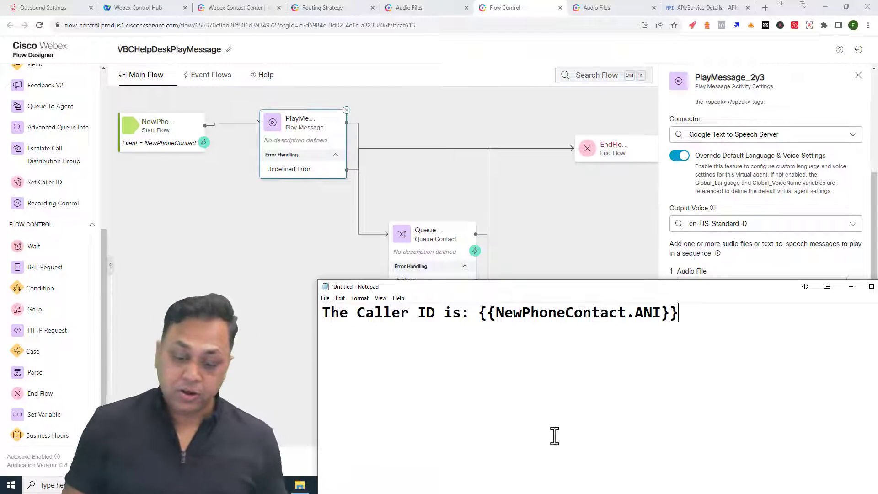
{"action": "left_click", "coordinate": [284, 383]}
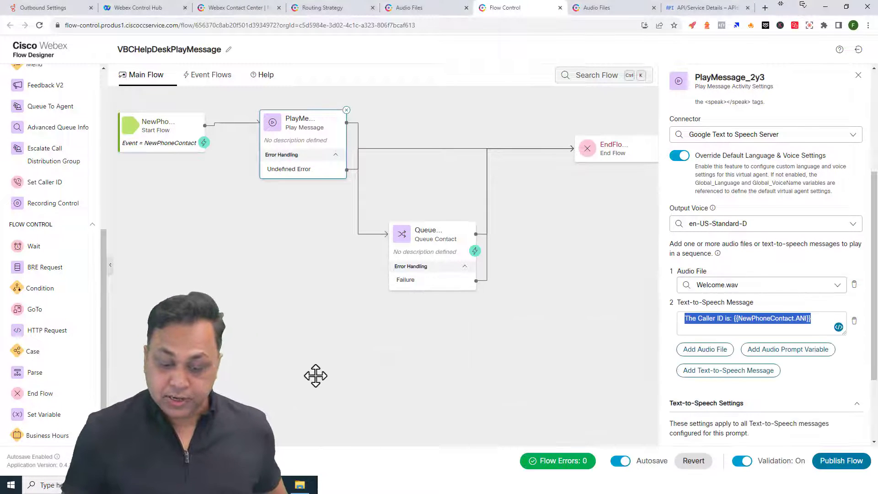
Publish the VBCHelpDeskPlayMessage flow, confirming in the Publish Flow dialog.
{"action": "left_click", "coordinate": [841, 460]}
{"action": "left_click", "coordinate": [511, 228]}
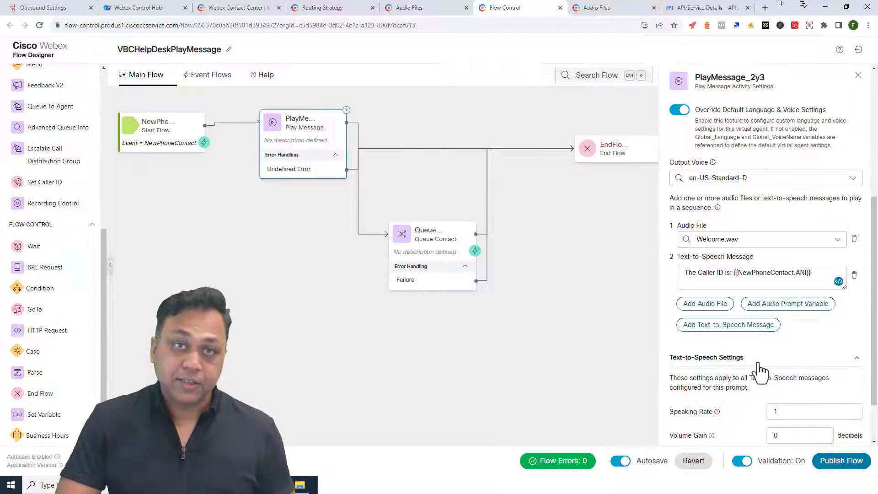
{"action": "scroll", "coordinate": [760, 372], "scroll_direction": "up", "scroll_amount": 5}
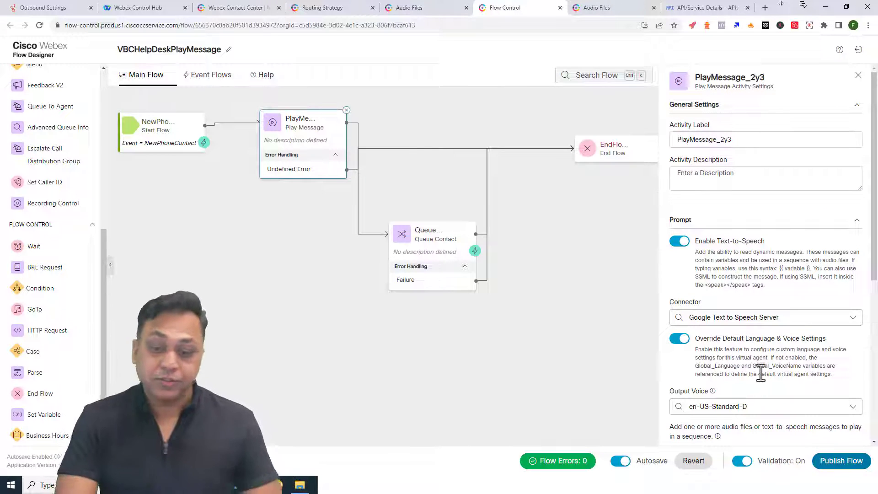
Open the billing page for the vbc-lab-virtual-agent-dbmd project.
{"action": "left_click", "coordinate": [701, 6]}
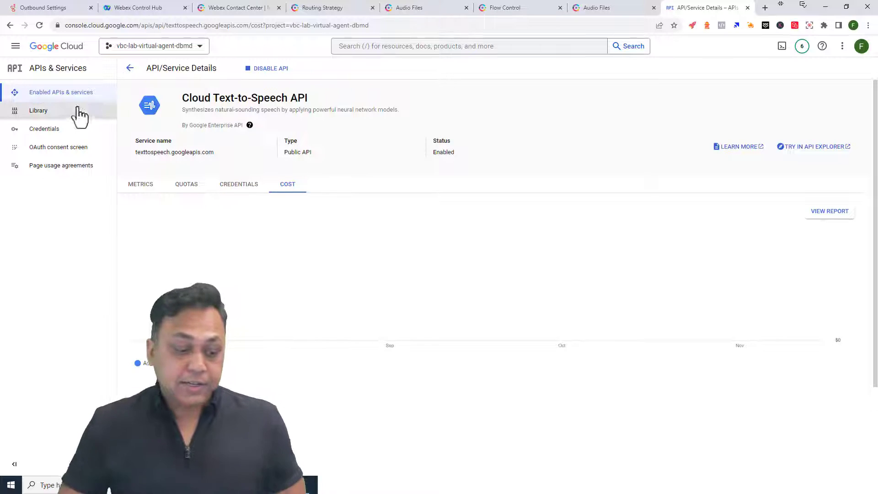
{"action": "left_click", "coordinate": [16, 46]}
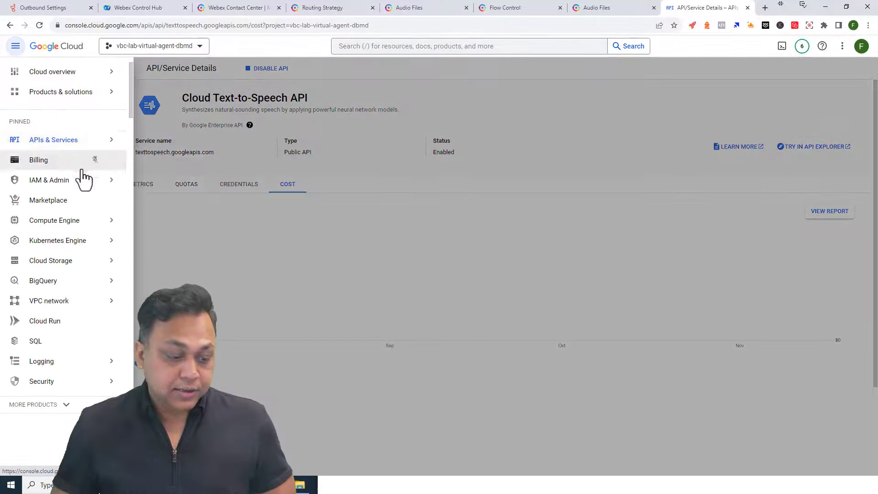
{"action": "left_click", "coordinate": [83, 163]}
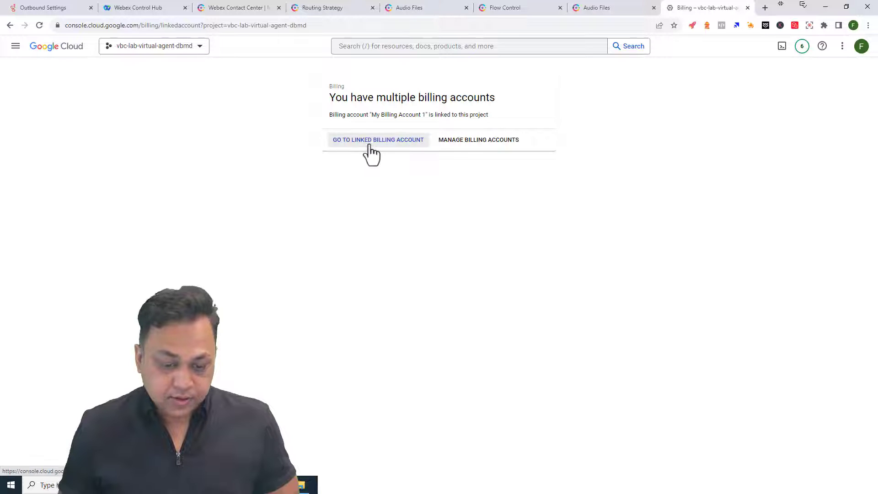
{"action": "left_click", "coordinate": [112, 49]}
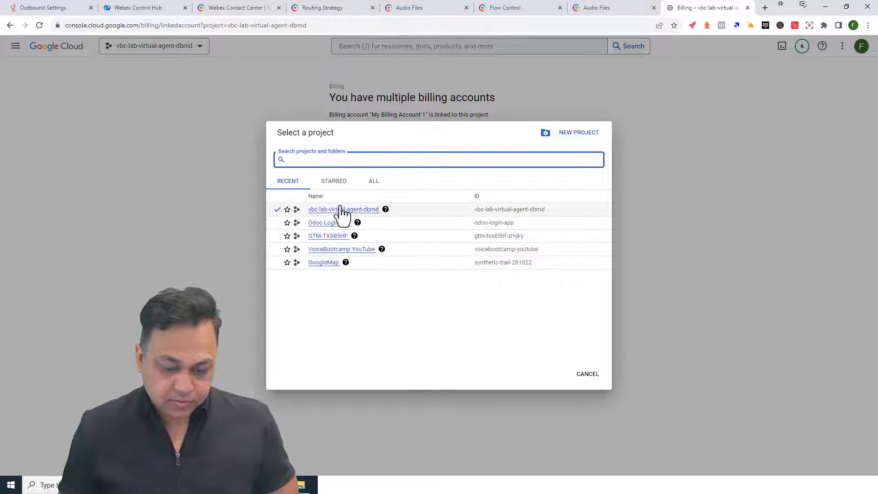
{"action": "left_click", "coordinate": [336, 211]}
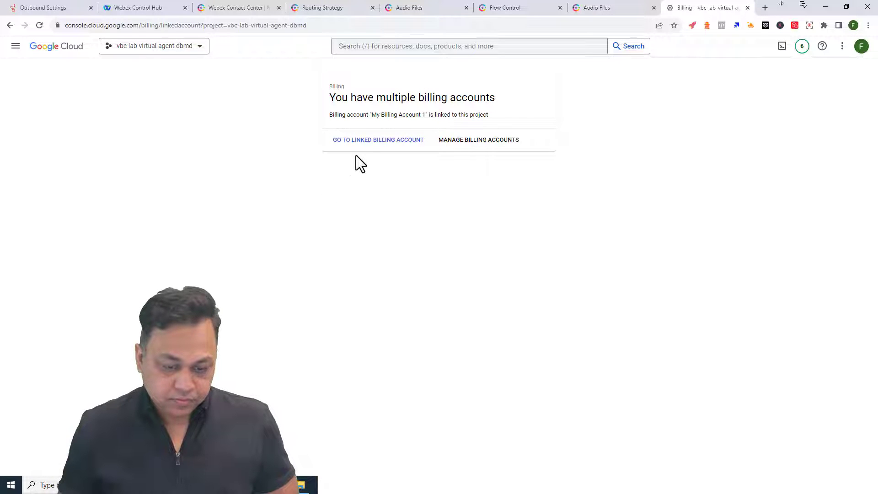
Check the Text-to-Speech API's 3 requests on the APIs dashboard and view its cost.
{"action": "left_click", "coordinate": [16, 46]}
{"action": "mouse_move", "coordinate": [72, 147]}
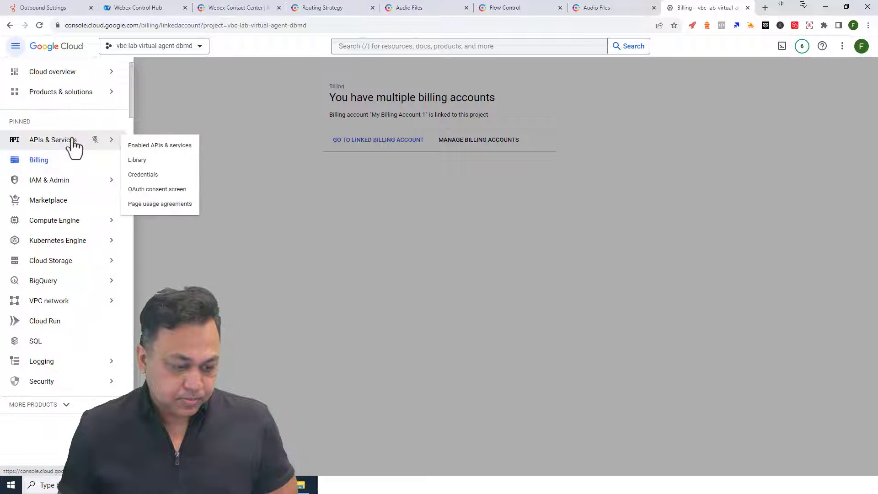
{"action": "left_click", "coordinate": [180, 146]}
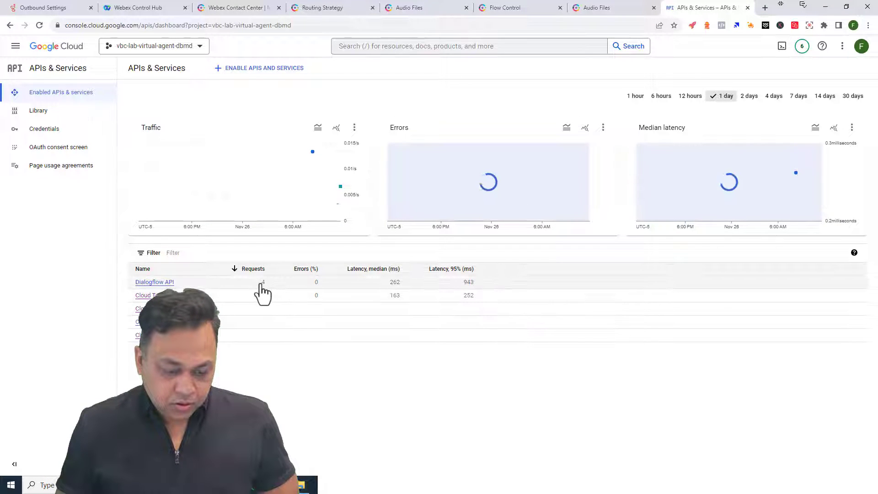
{"action": "double_click", "coordinate": [263, 295]}
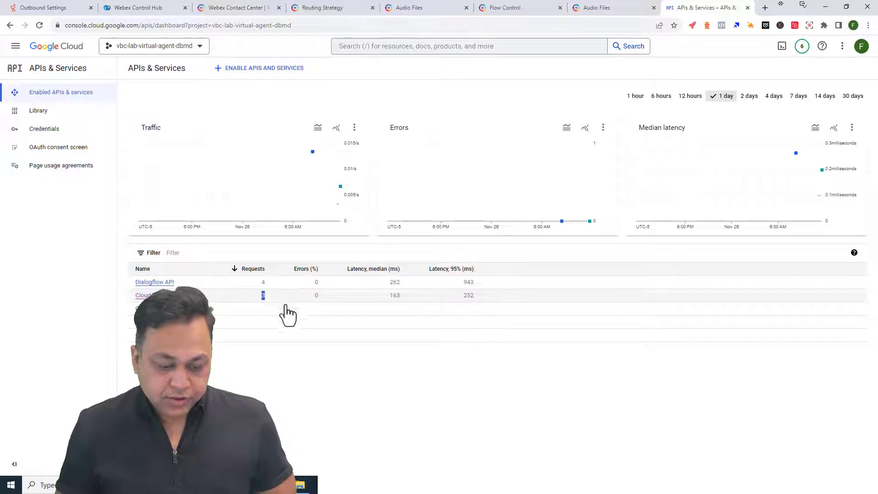
{"action": "double_click", "coordinate": [263, 282]}
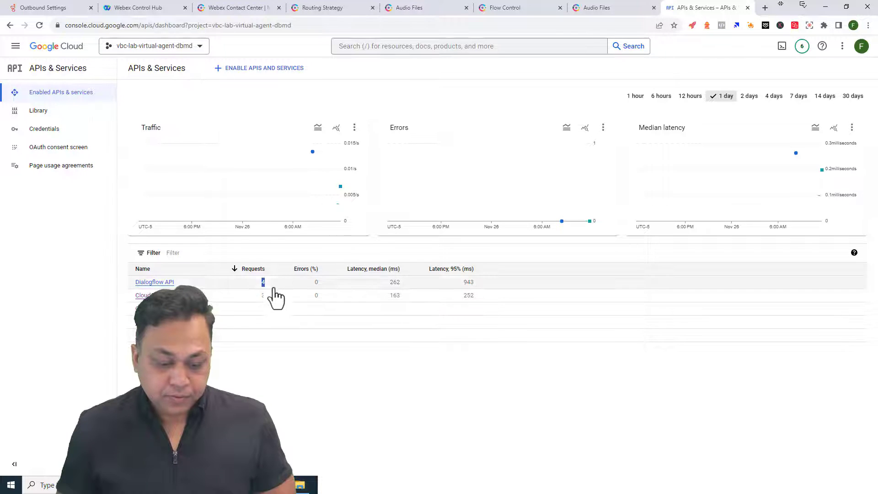
{"action": "left_click", "coordinate": [306, 353]}
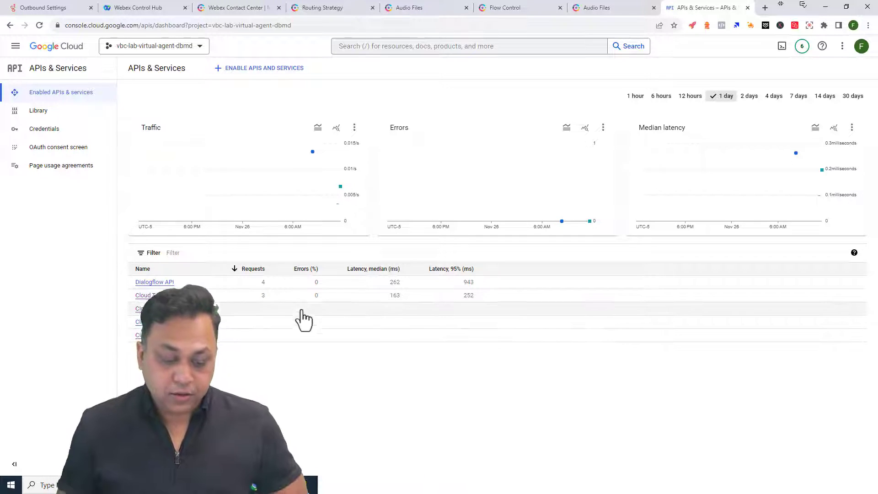
{"action": "left_click_drag", "start_coordinate": [245, 297], "coordinate": [292, 300]}
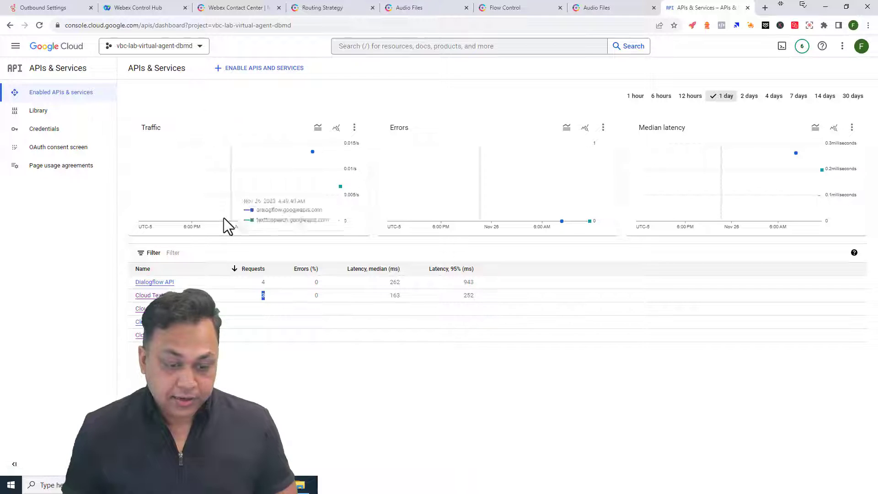
{"action": "left_click", "coordinate": [147, 295]}
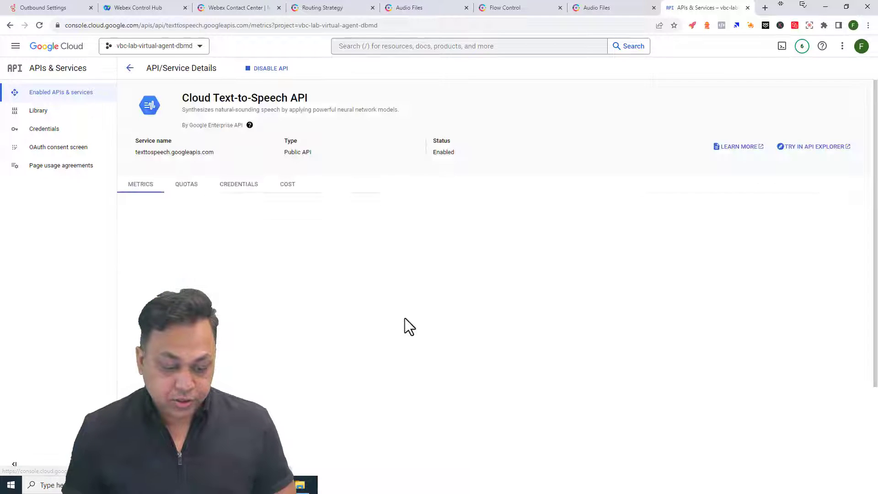
{"action": "left_click", "coordinate": [288, 184]}
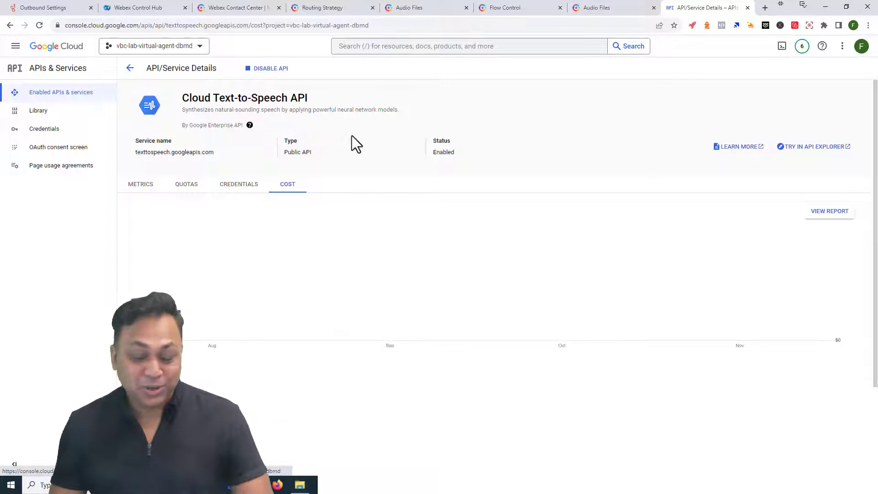
Set the Play Message output voice to fr-FR-Standard-D and publish the flow.
{"action": "left_click", "coordinate": [521, 8]}
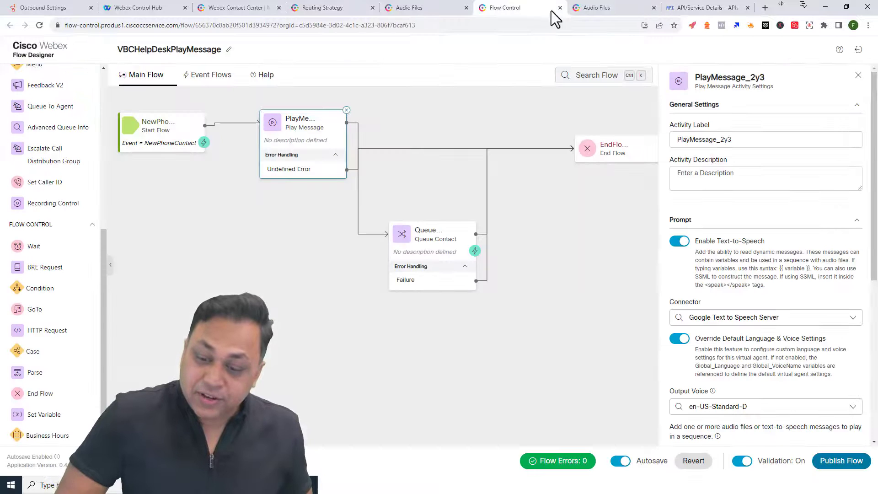
{"action": "scroll", "coordinate": [507, 193], "scroll_direction": "up", "scroll_amount": 1}
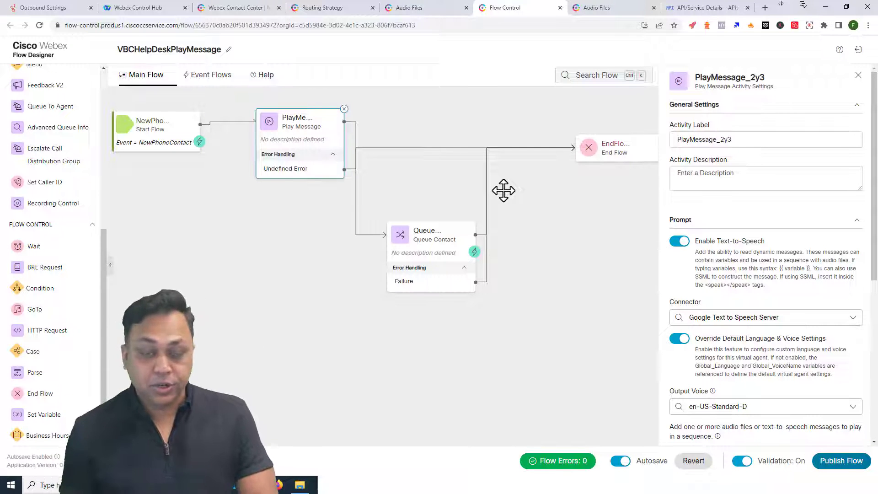
{"action": "scroll", "coordinate": [722, 265], "scroll_direction": "down", "scroll_amount": 3}
{"action": "left_click_drag", "start_coordinate": [670, 255], "coordinate": [735, 251]}
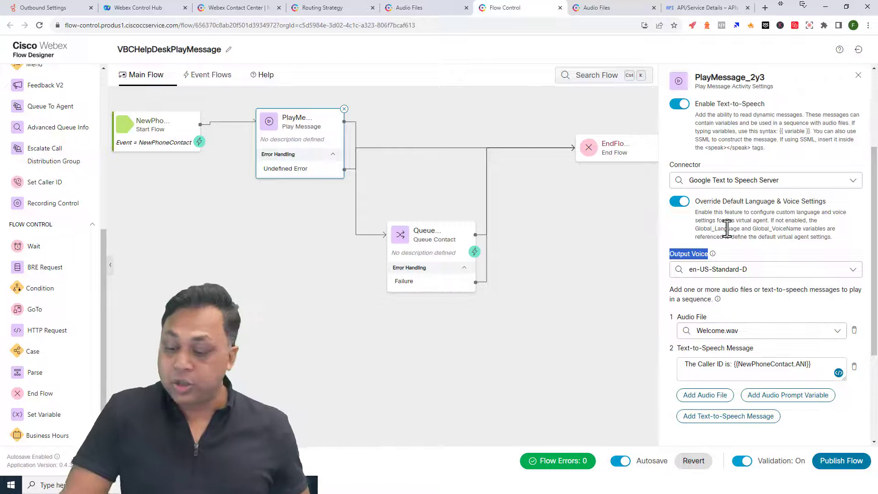
{"action": "left_click", "coordinate": [852, 271]}
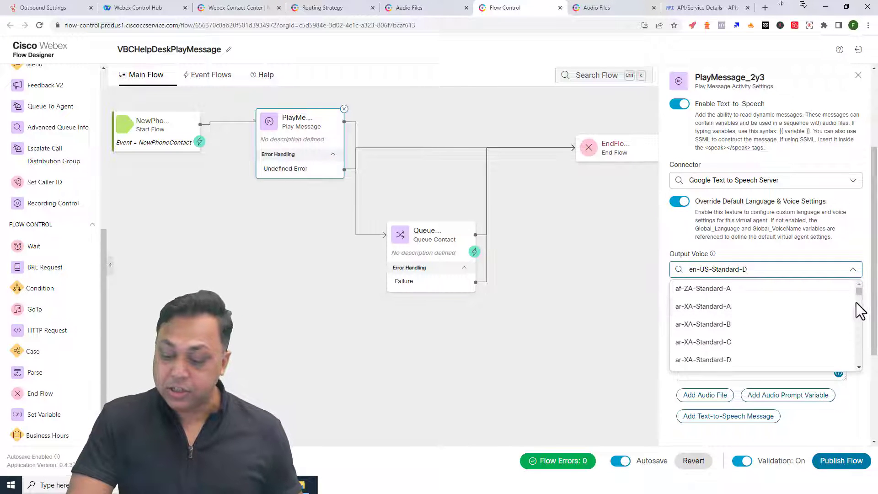
{"action": "scroll", "coordinate": [856, 329], "scroll_direction": "down", "scroll_amount": 5}
{"action": "scroll", "coordinate": [858, 350], "scroll_direction": "down", "scroll_amount": 8}
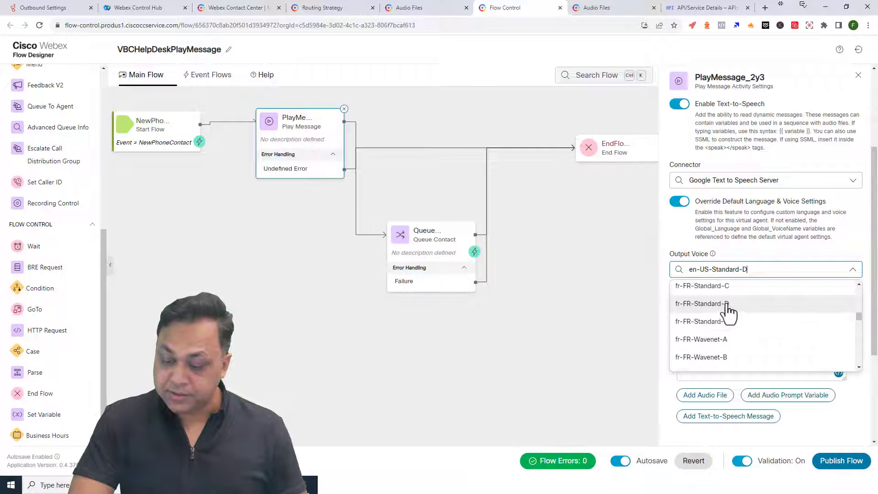
{"action": "left_click", "coordinate": [725, 304]}
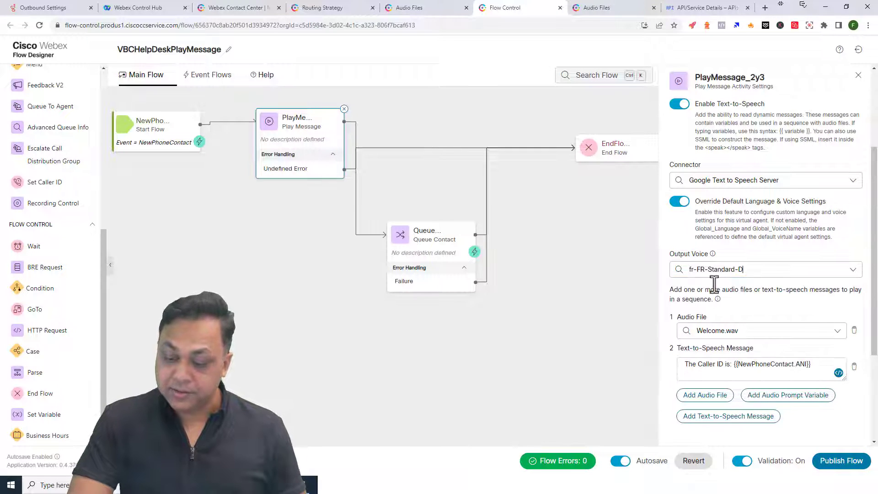
{"action": "left_click", "coordinate": [827, 458]}
{"action": "left_click", "coordinate": [486, 228]}
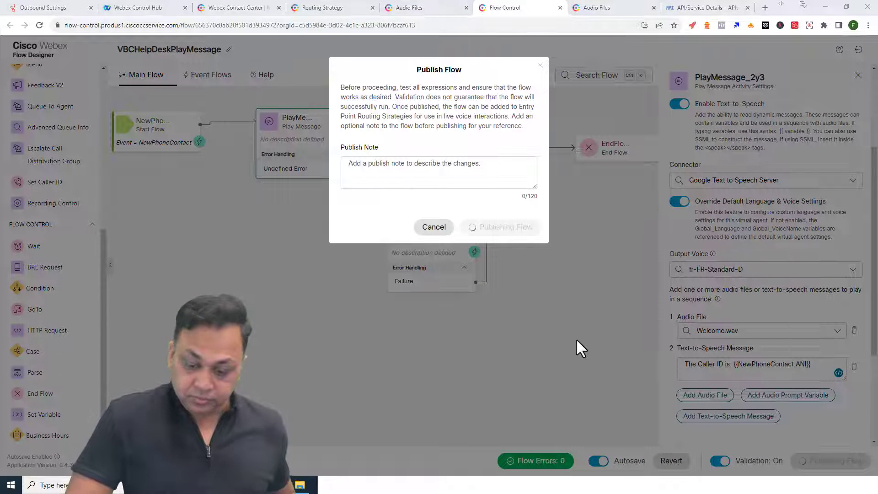
Dismiss the success message, switch the output voice to da-DK-Standard-D, and republish.
{"action": "left_click", "coordinate": [441, 315]}
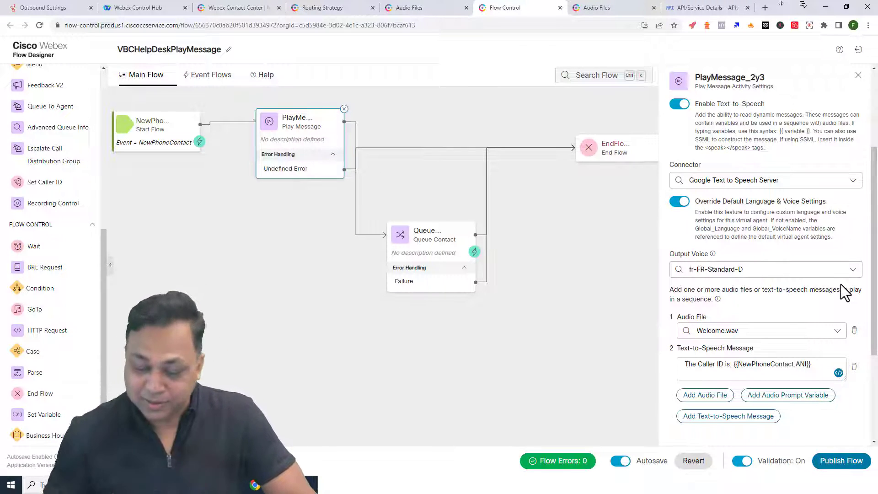
{"action": "left_click", "coordinate": [852, 272]}
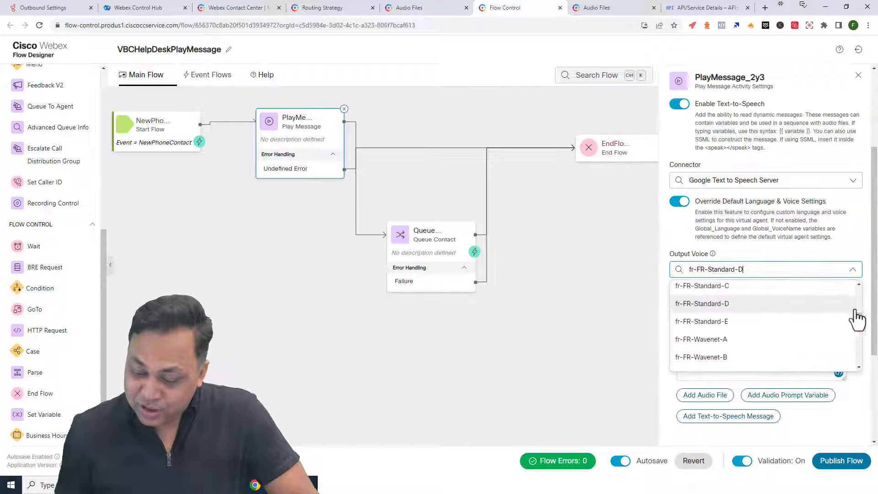
{"action": "scroll", "coordinate": [856, 319], "scroll_direction": "down", "scroll_amount": 10}
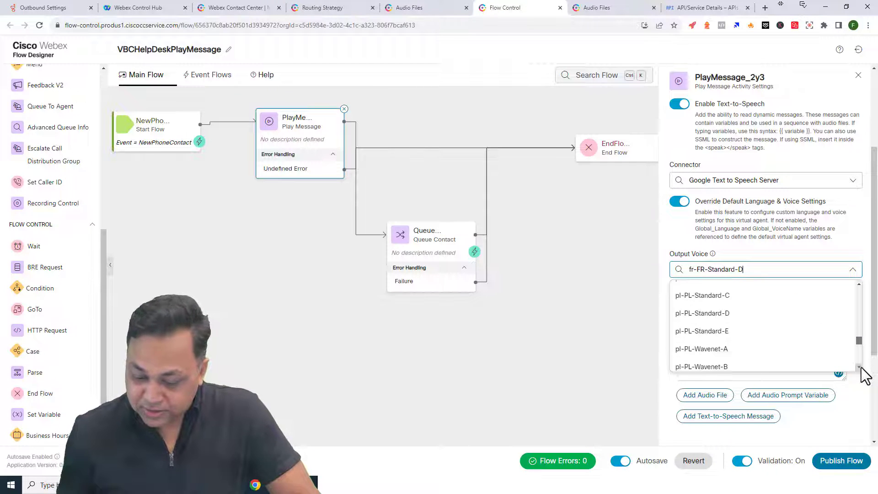
{"action": "scroll", "coordinate": [861, 367], "scroll_direction": "down", "scroll_amount": 10}
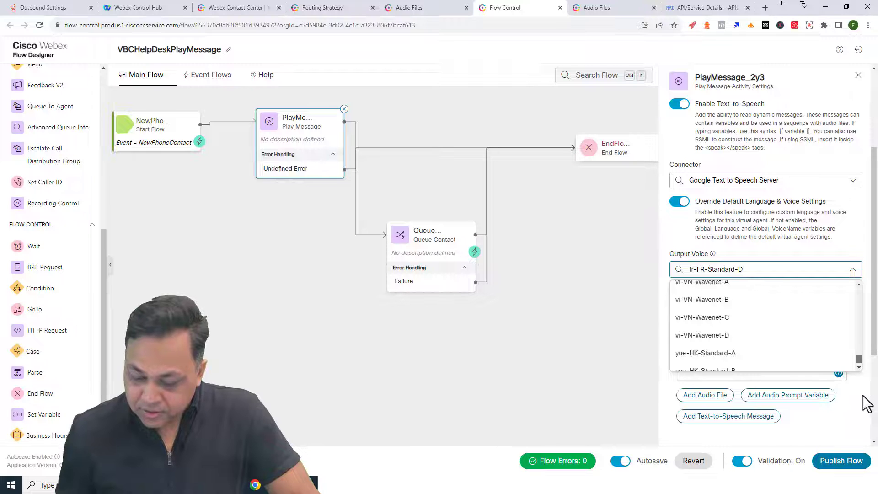
{"action": "scroll", "coordinate": [860, 366], "scroll_direction": "up", "scroll_amount": 5}
{"action": "left_click_drag", "start_coordinate": [856, 353], "coordinate": [851, 298]}
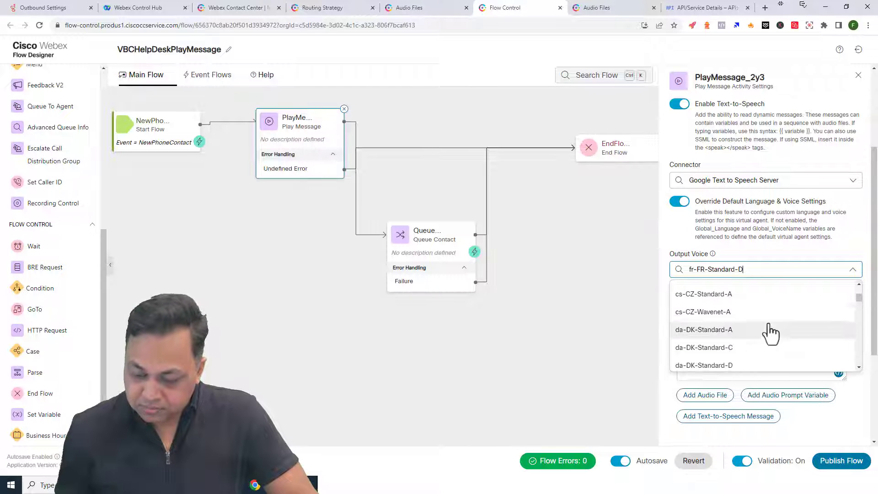
{"action": "left_click", "coordinate": [748, 365]}
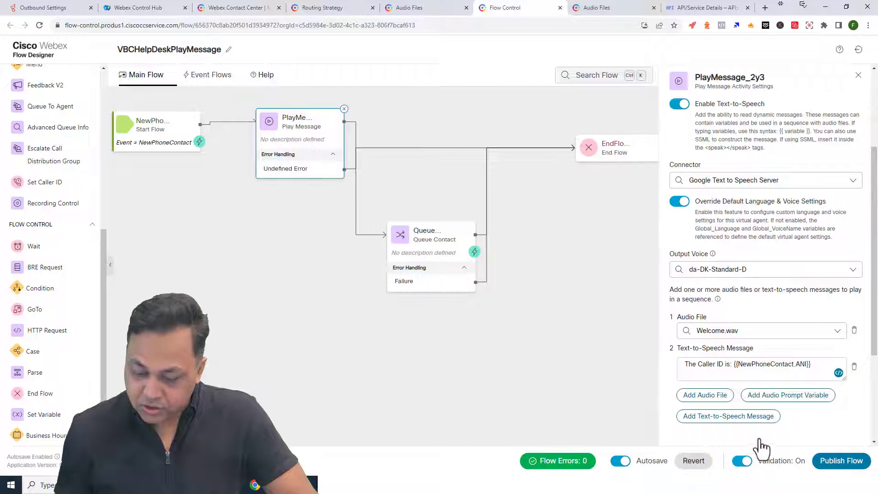
{"action": "left_click", "coordinate": [842, 460]}
{"action": "left_click", "coordinate": [517, 229]}
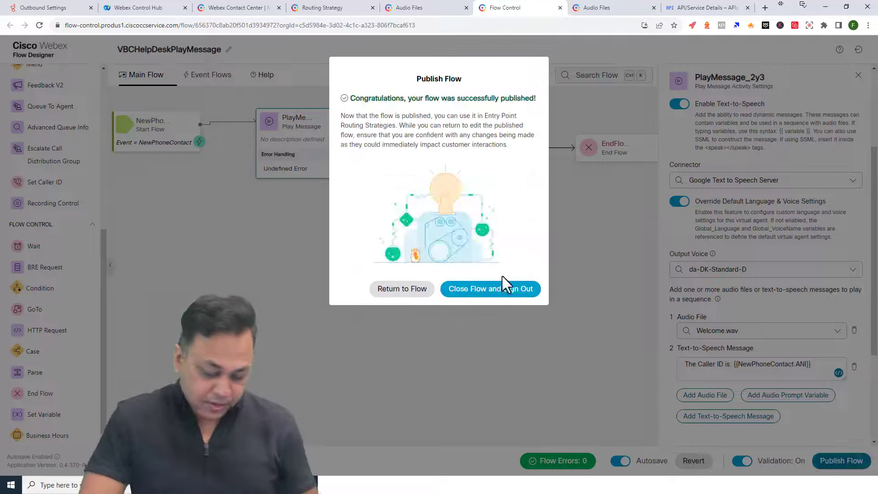
Return to the flow and reopen the Output Voice list, noting the Global_VoiceName variable.
{"action": "left_click", "coordinate": [426, 292]}
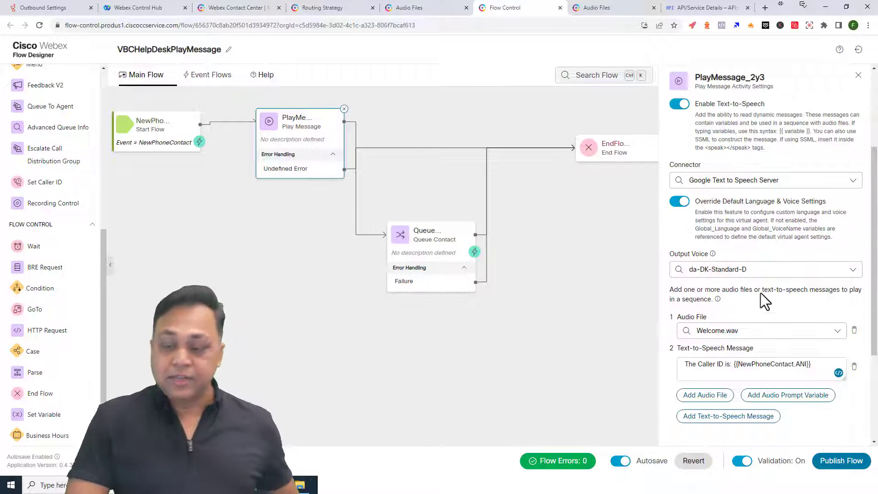
{"action": "left_click", "coordinate": [725, 275]}
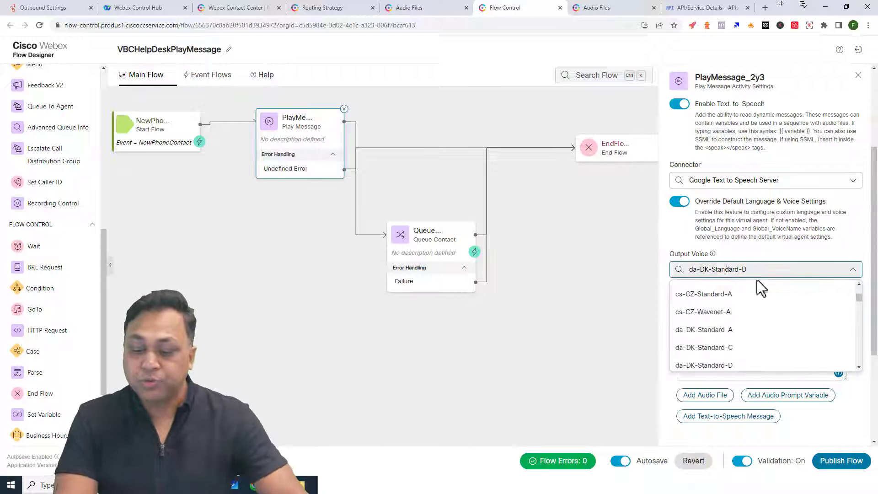
{"action": "left_click", "coordinate": [867, 308]}
{"action": "left_click", "coordinate": [853, 271]}
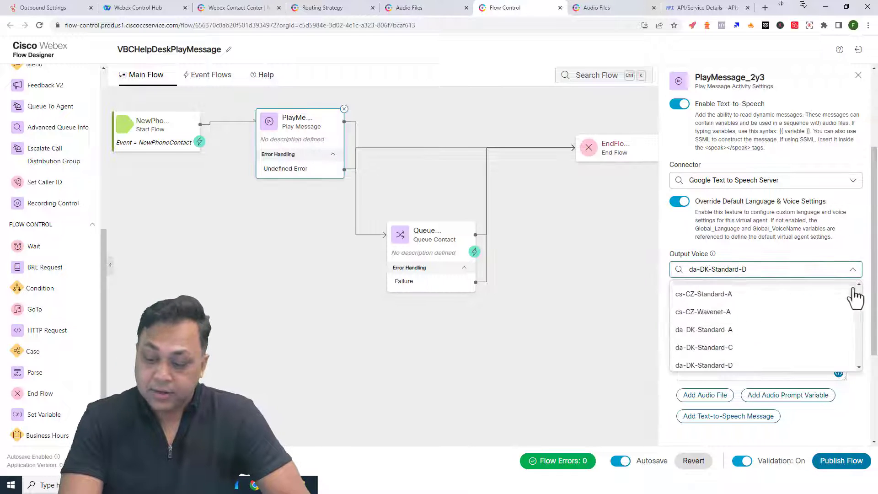
{"action": "left_click_drag", "start_coordinate": [862, 302], "coordinate": [861, 319]}
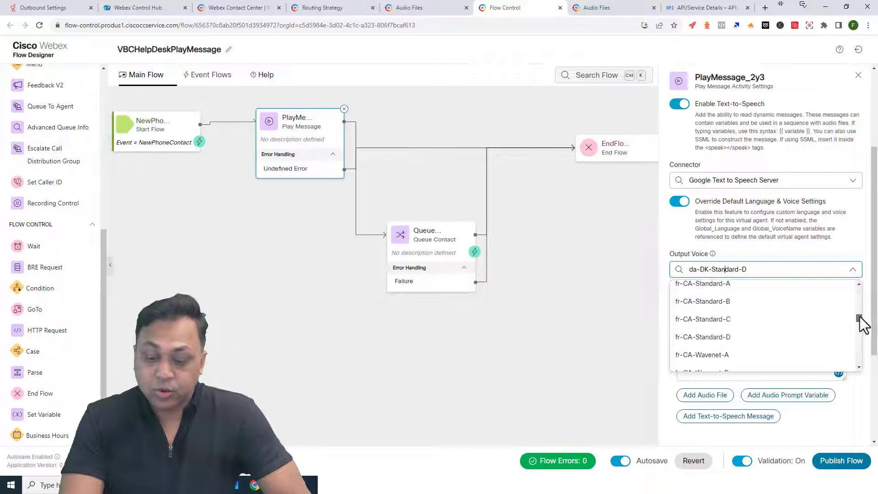
{"action": "left_click_drag", "start_coordinate": [753, 229], "coordinate": [792, 232]}
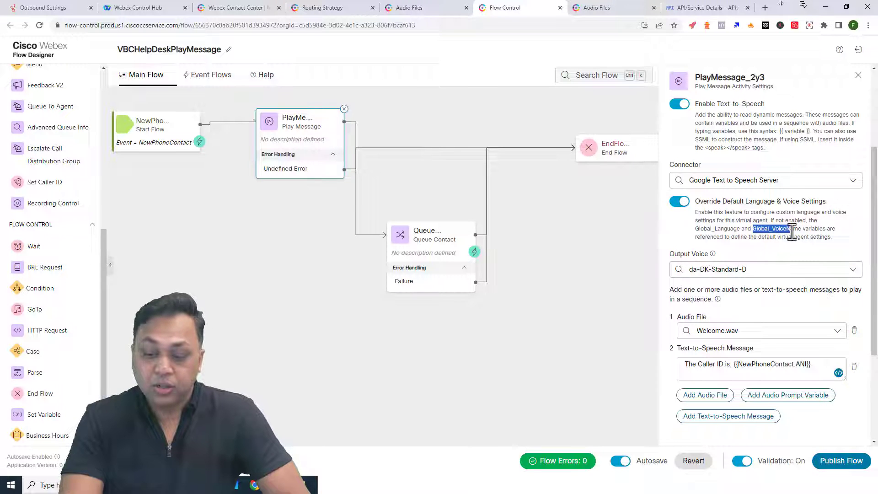
{"action": "left_click", "coordinate": [854, 271]}
Filter the voices with 'en-U', choose en-US-Standard-D, and publish the flow.
{"action": "type", "text": "en"}
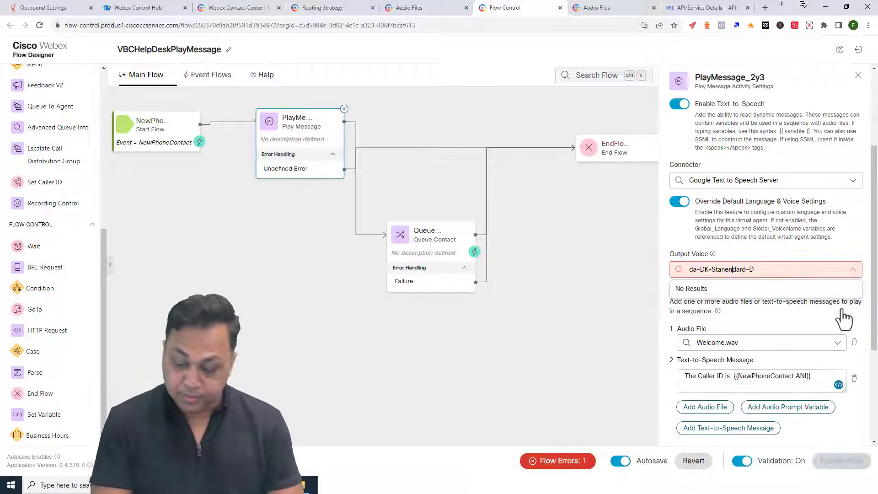
{"action": "triple_click", "coordinate": [716, 274]}
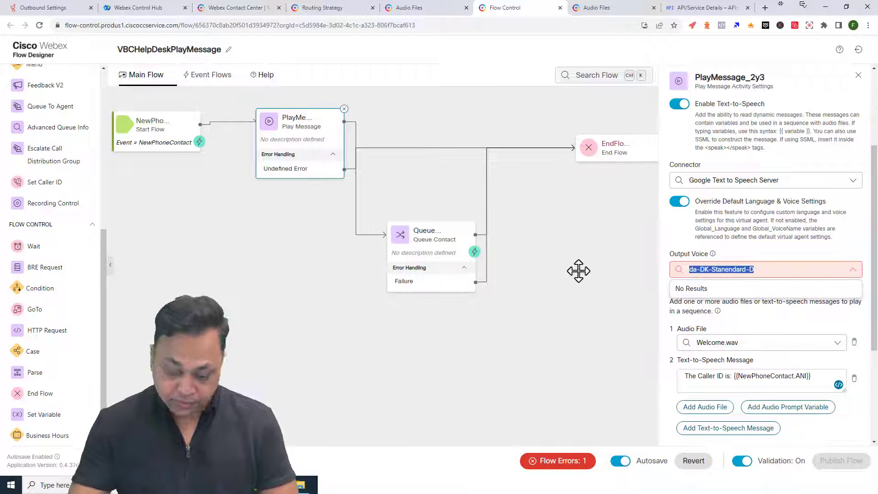
{"action": "key", "text": "BackSpace"}
{"action": "type", "text": "en"}
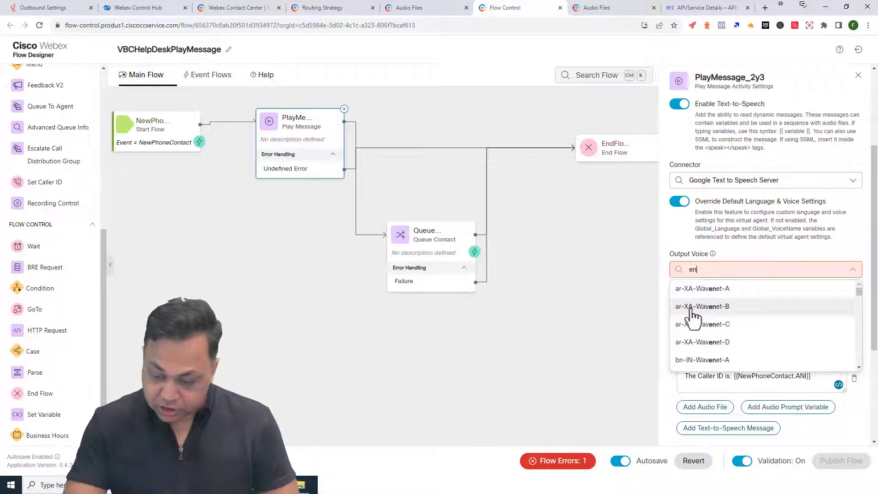
{"action": "scroll", "coordinate": [713, 323], "scroll_direction": "down", "scroll_amount": 8}
{"action": "type", "text": "-US"}
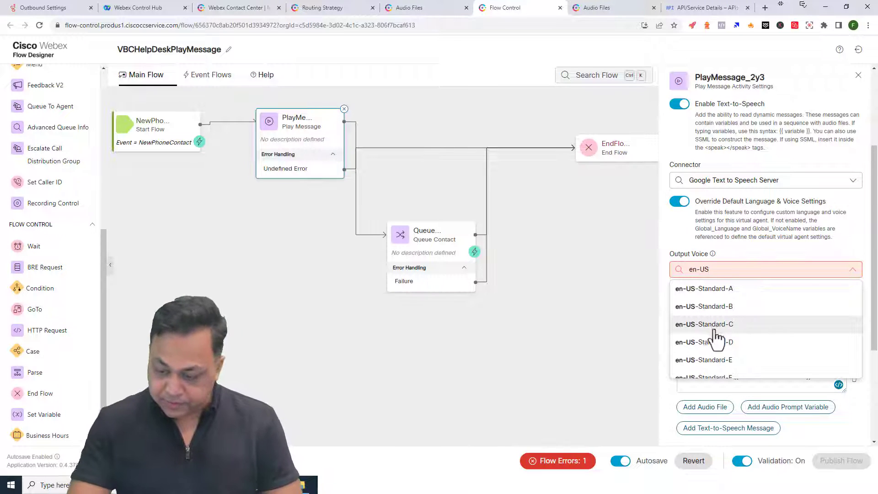
{"action": "left_click", "coordinate": [714, 342]}
{"action": "left_click", "coordinate": [830, 466]}
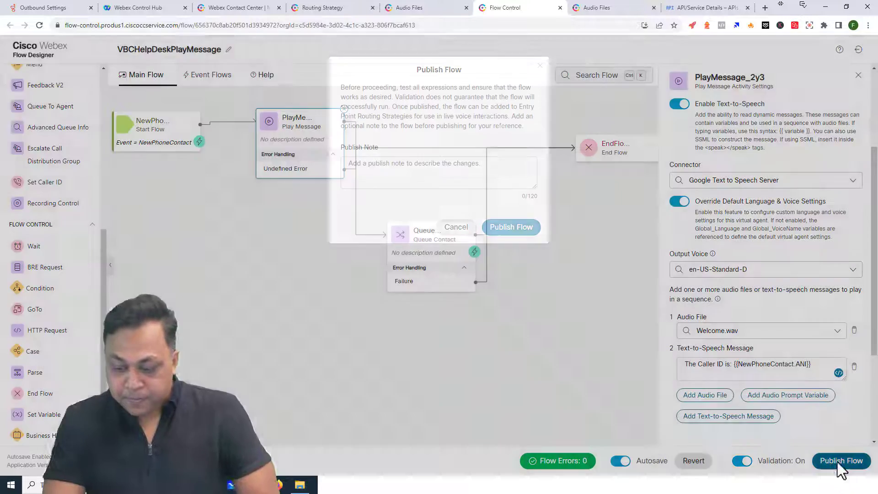
{"action": "left_click", "coordinate": [508, 229]}
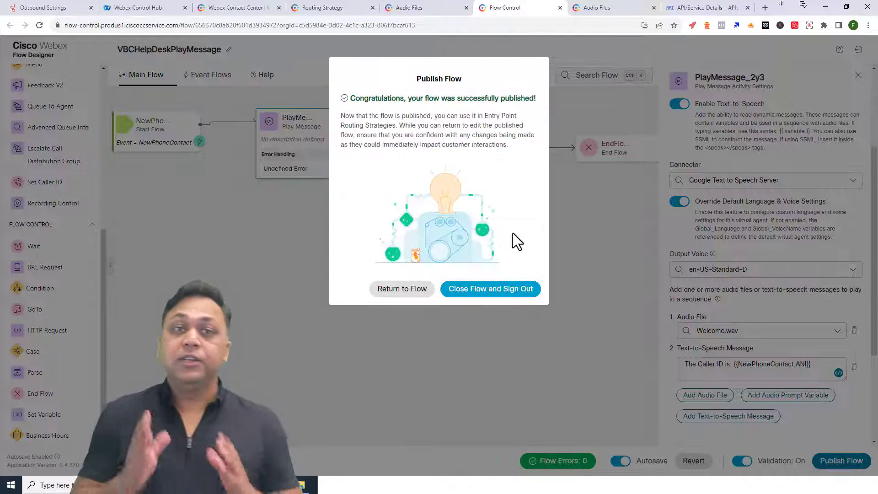